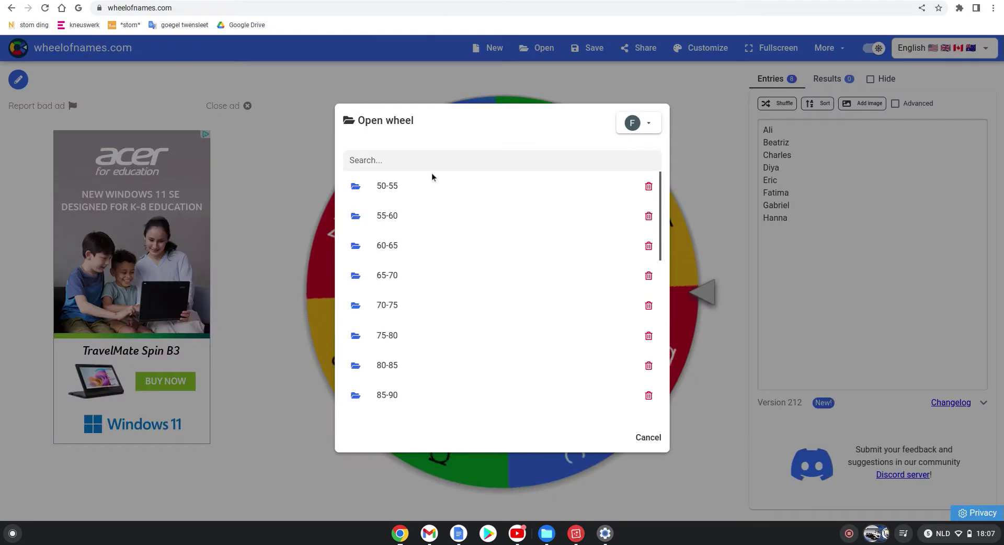
Open the saved wheel Rating(higher\lower) and spin it
scroll(432, 172, down, 15)
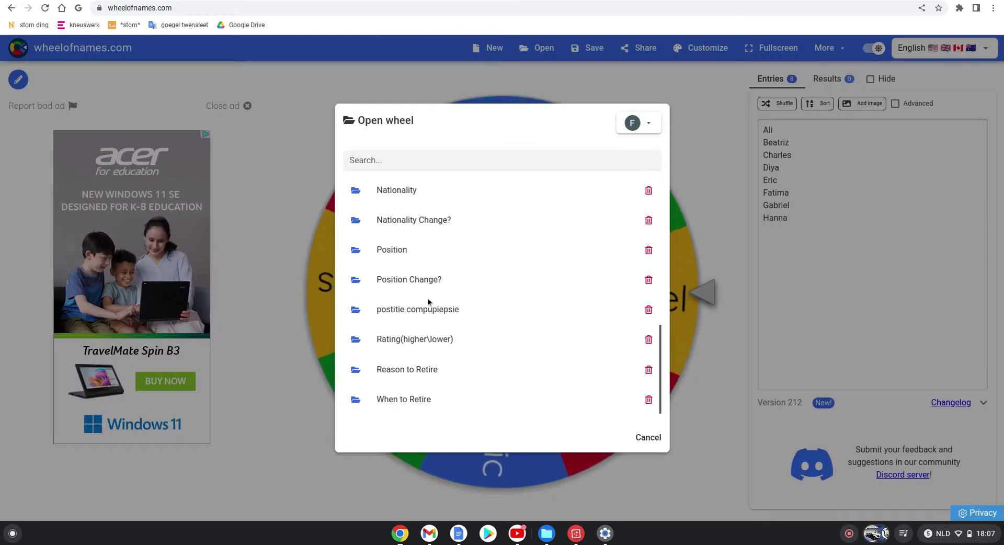
click(425, 339)
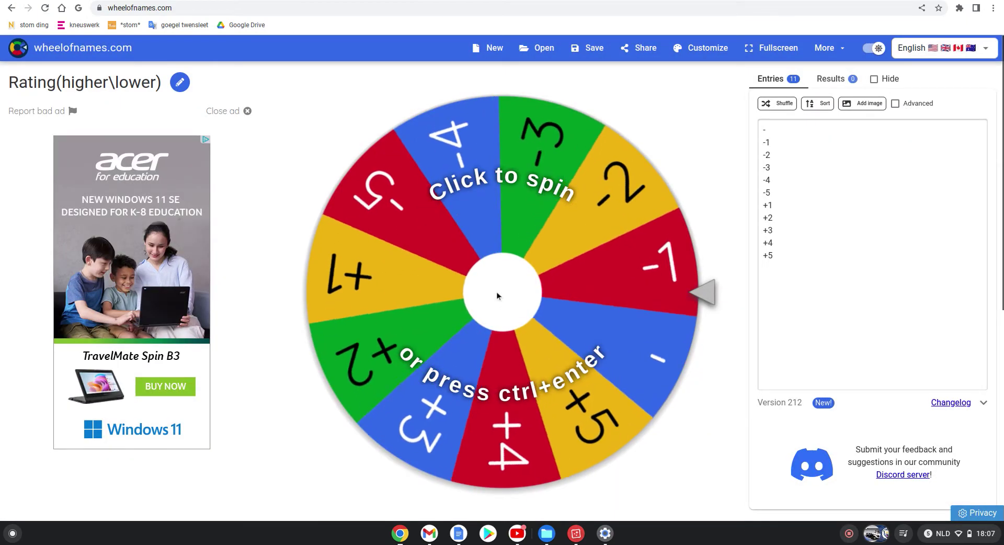
click(497, 291)
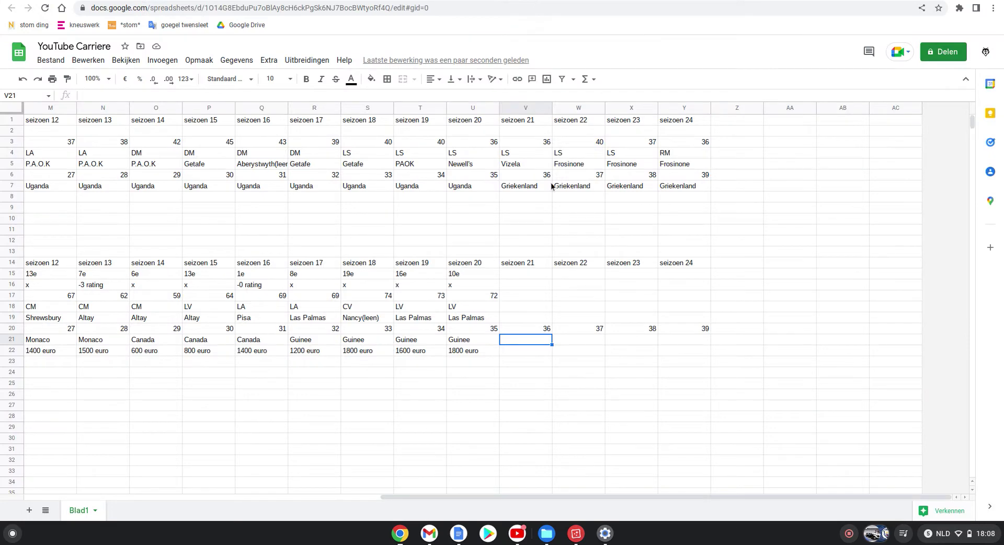
Enter 76 as the seizoen 21 rating in cell V17 of the YouTube Carriere sheet
click(535, 293)
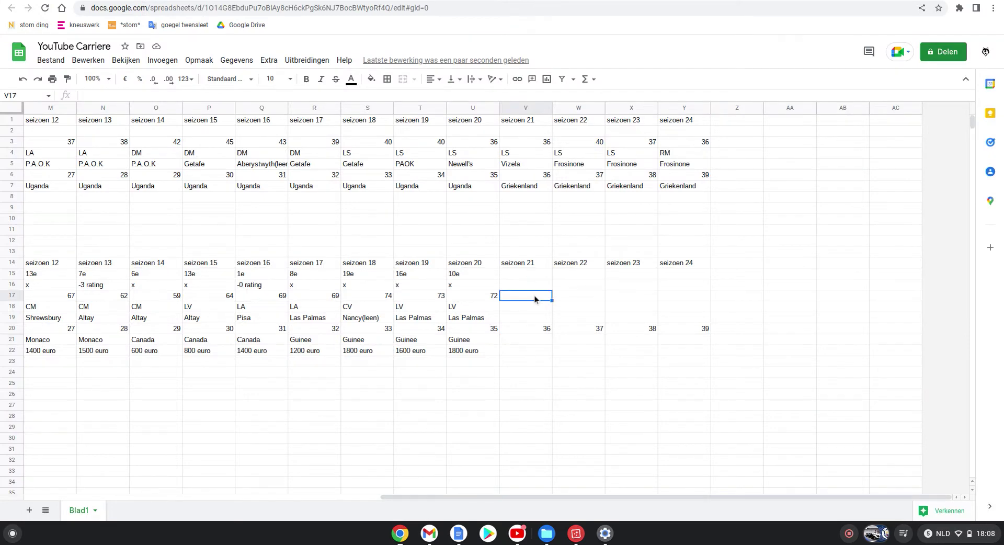
text(76)
key(Return)
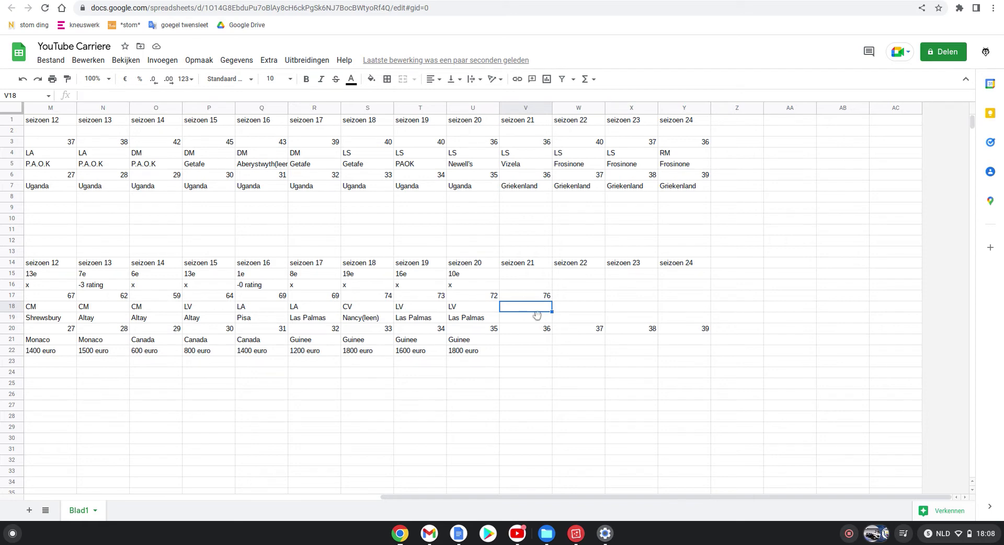
Return to wheelofnames.com, dismiss the rating result, then open the saved wheel 75-80 and spin it
key(ctrl+Tab)
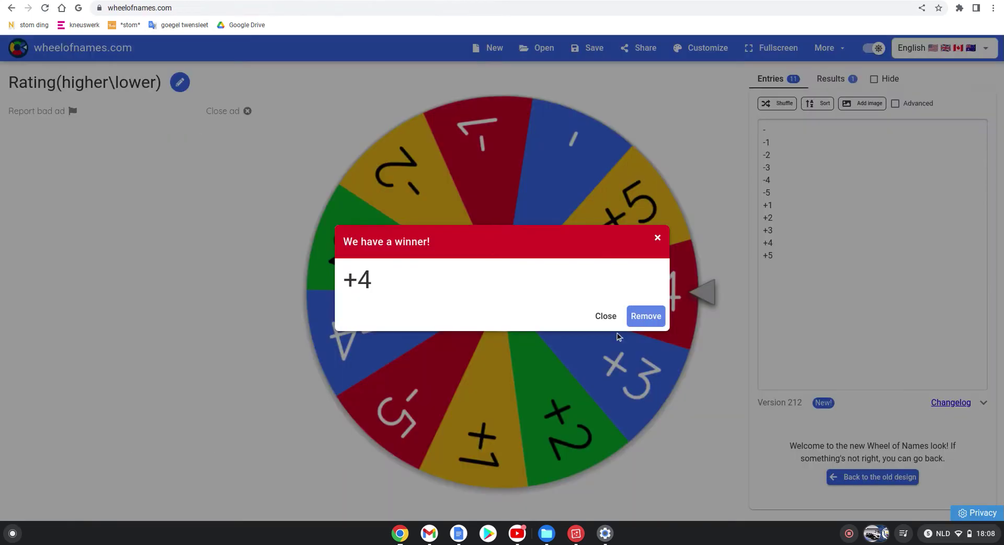
click(574, 158)
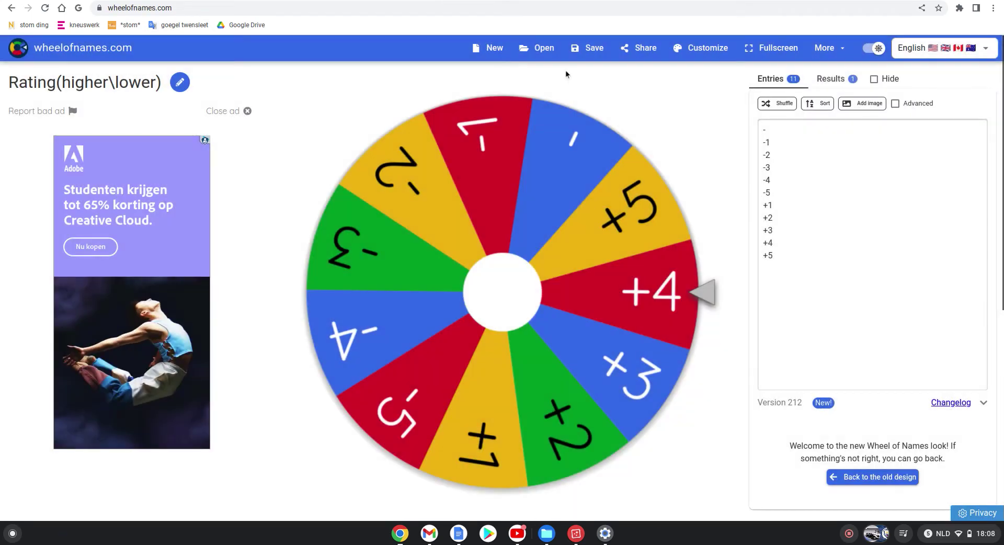
click(546, 54)
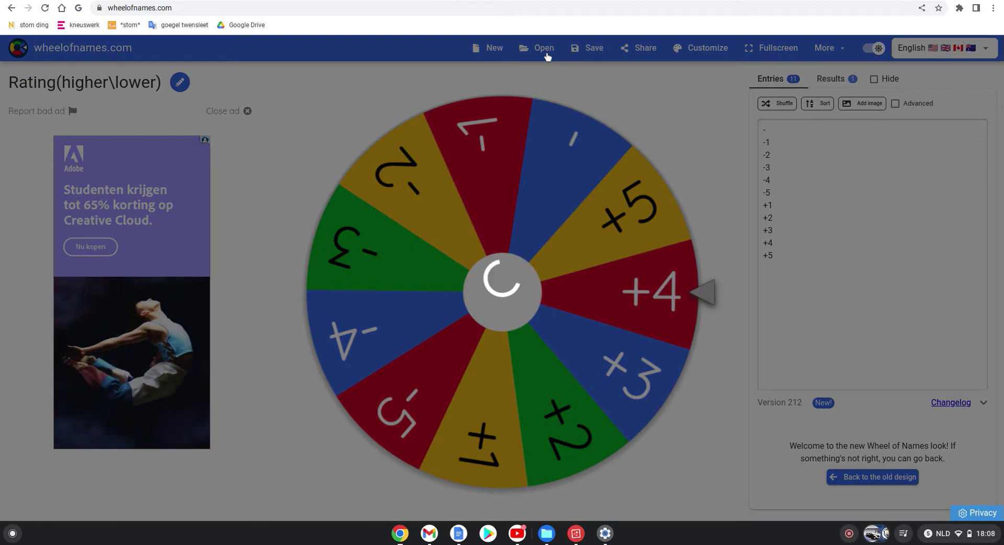
scroll(471, 283, down, 8)
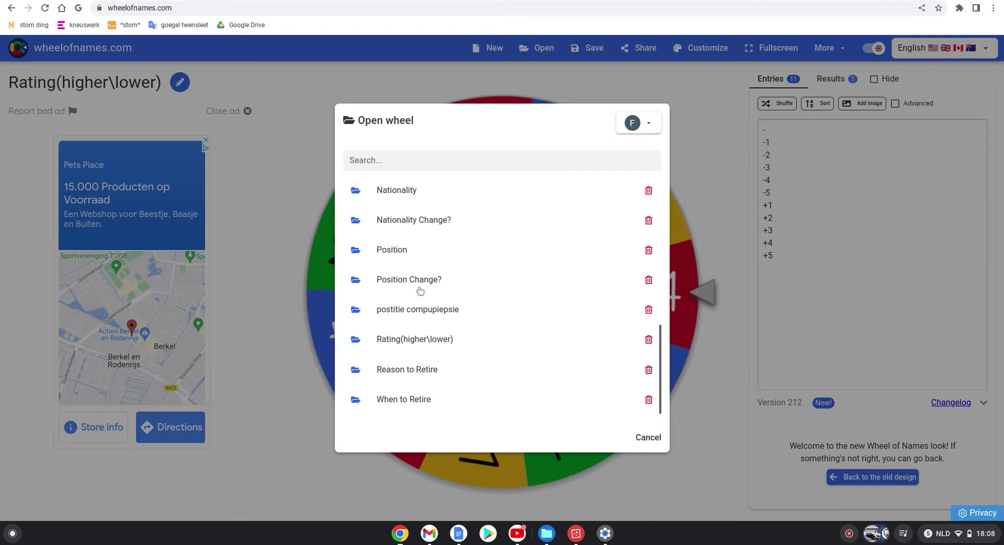
scroll(418, 289, up, 8)
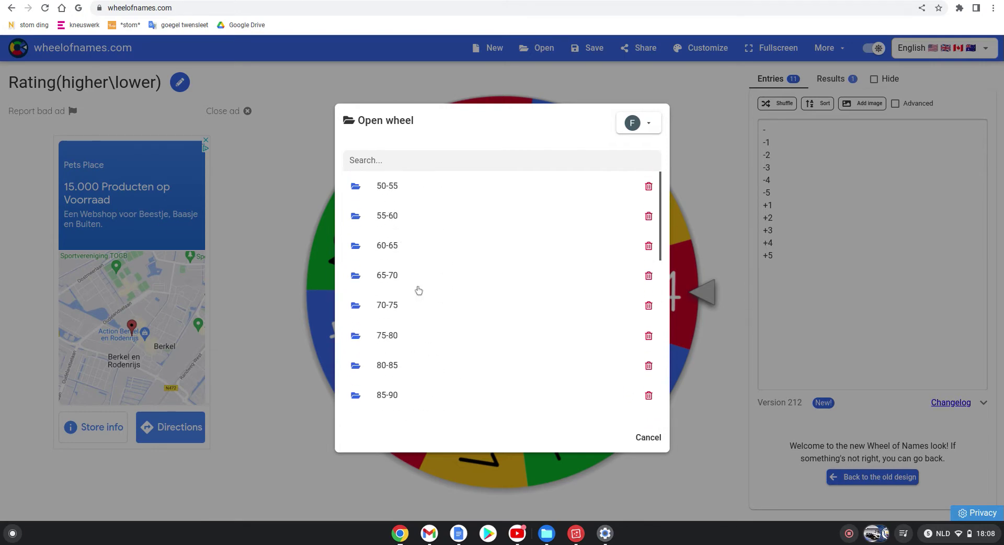
click(390, 336)
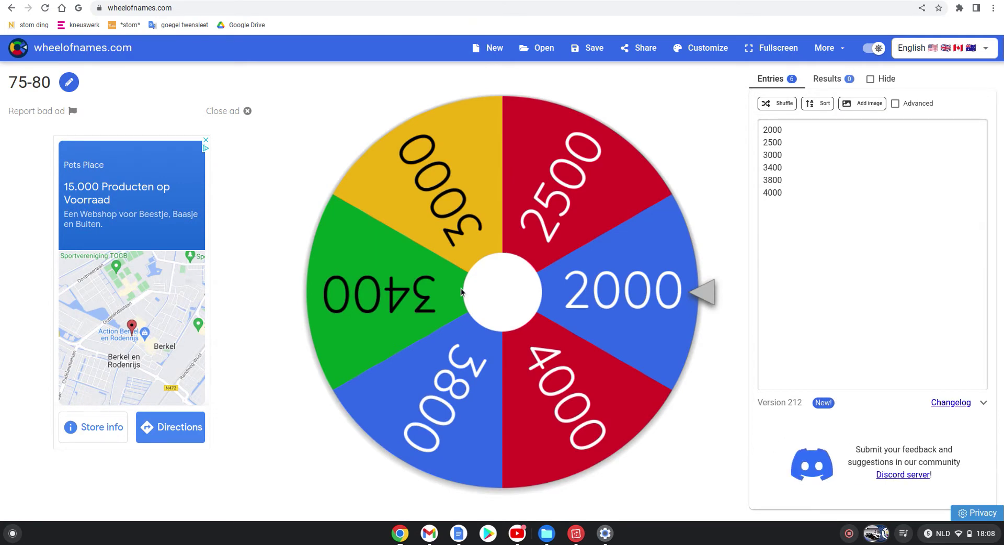
click(467, 291)
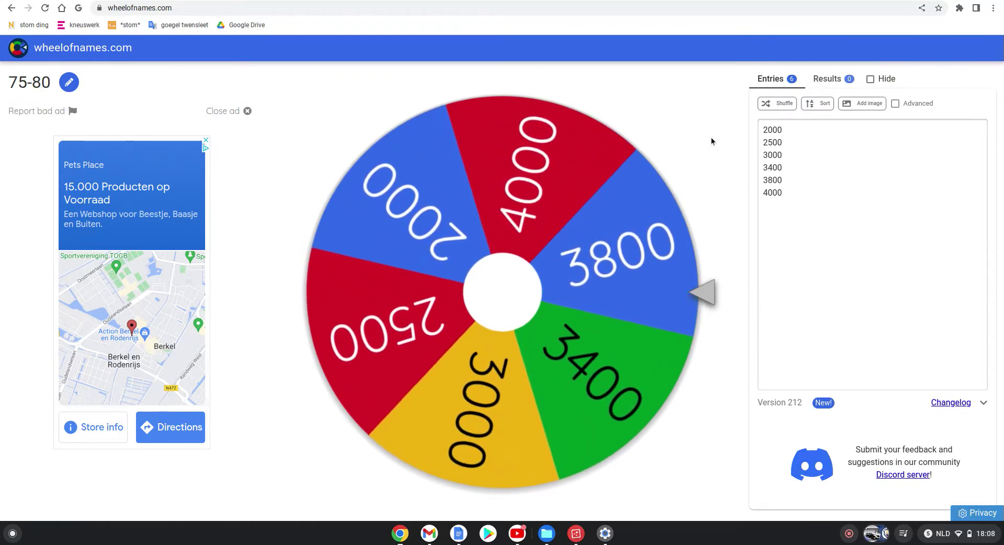
Switch to the YouTube Carriere sheet and enter 3800 euro for seizoen 21 in cell V22
key(alt+Tab)
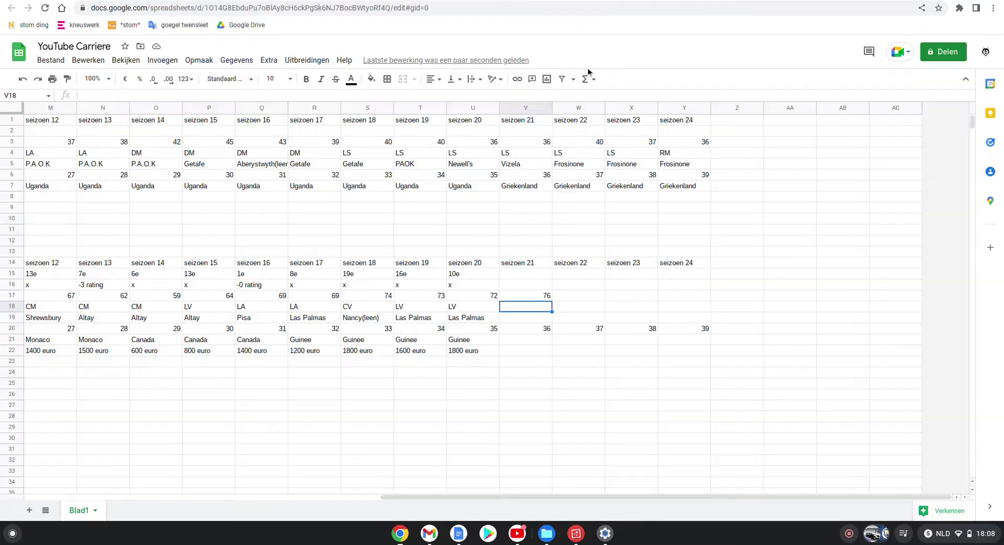
click(519, 350)
text(38)
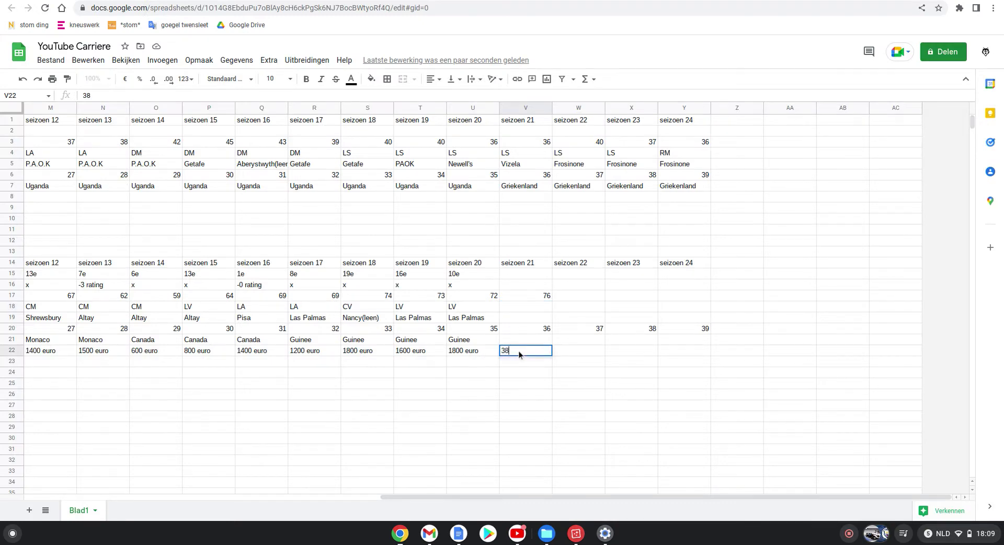
text(00 euro)
click(515, 308)
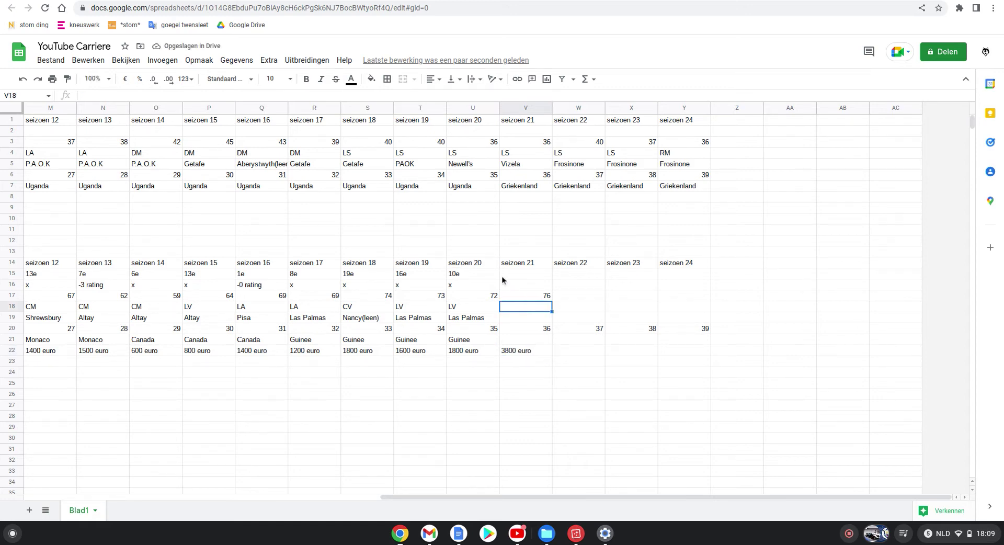
Back on wheelofnames.com, dismiss the 75-80 result, open the saved wheel Position Change? and spin it
key(alt+Tab)
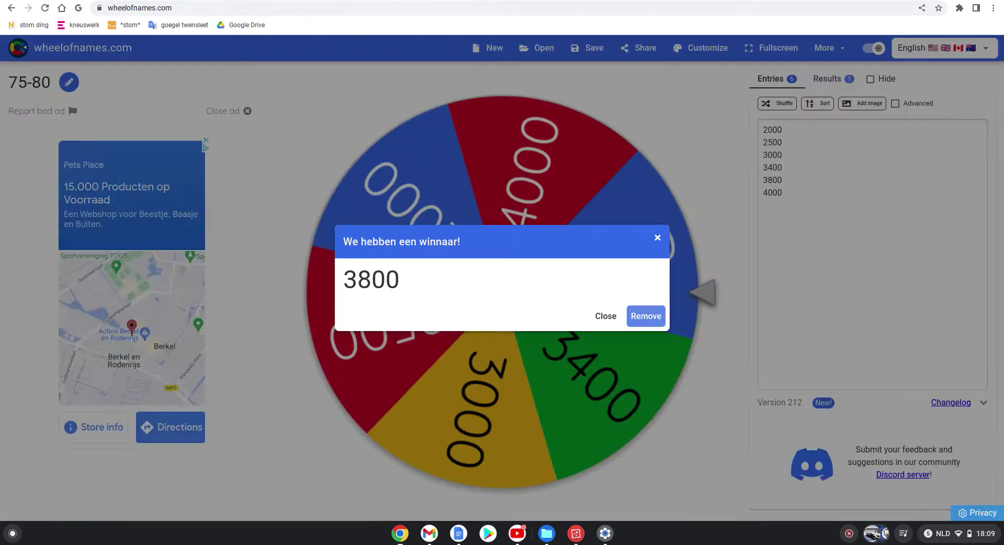
click(604, 316)
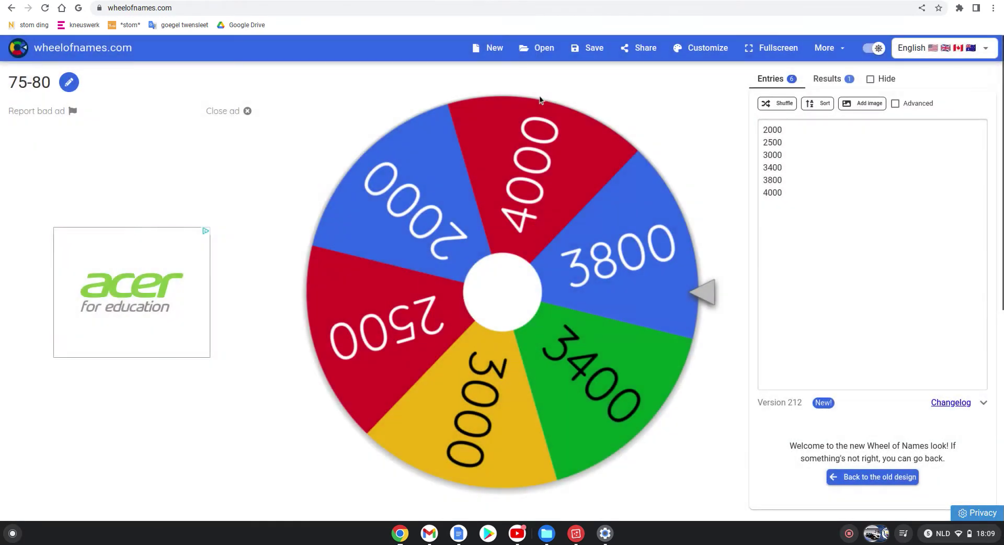
click(530, 59)
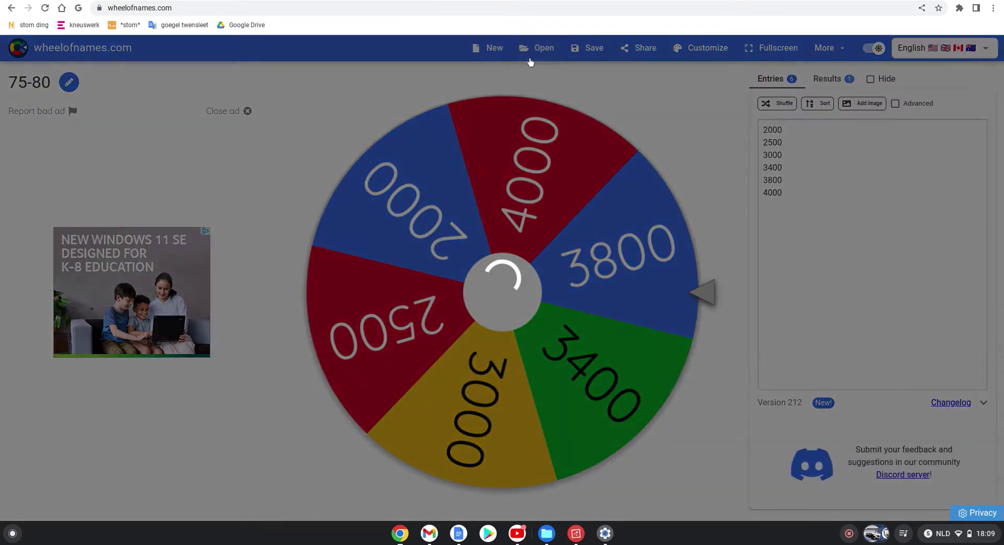
scroll(524, 371, down, 10)
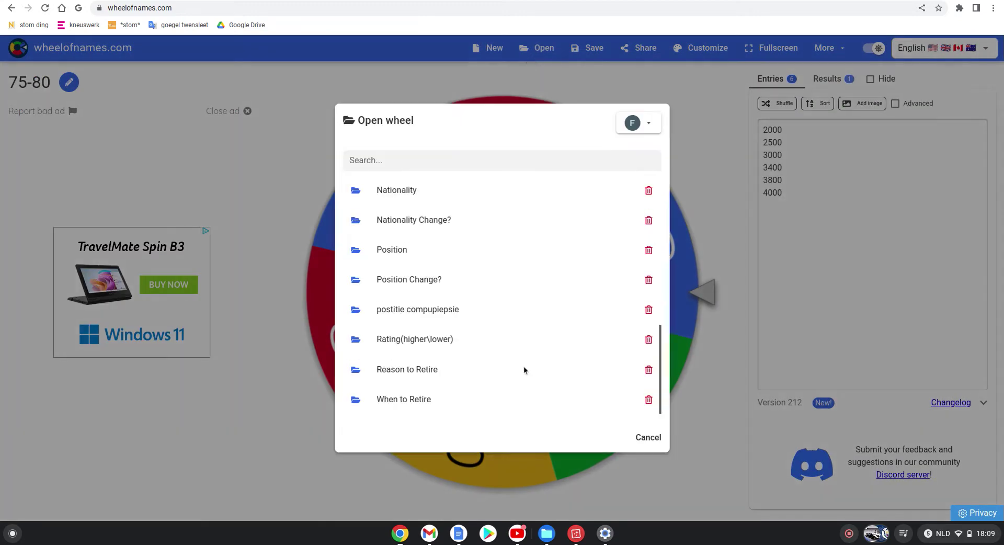
click(425, 289)
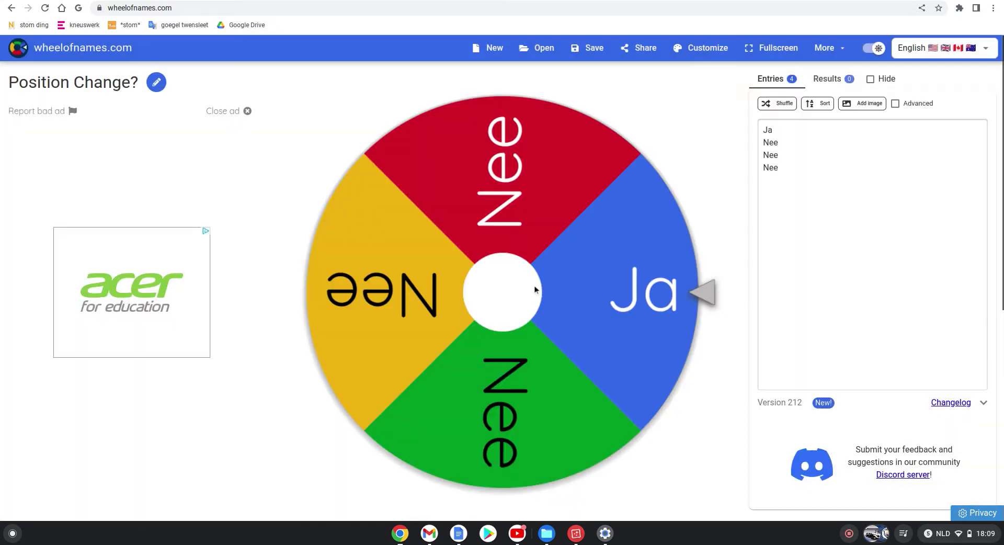
click(501, 294)
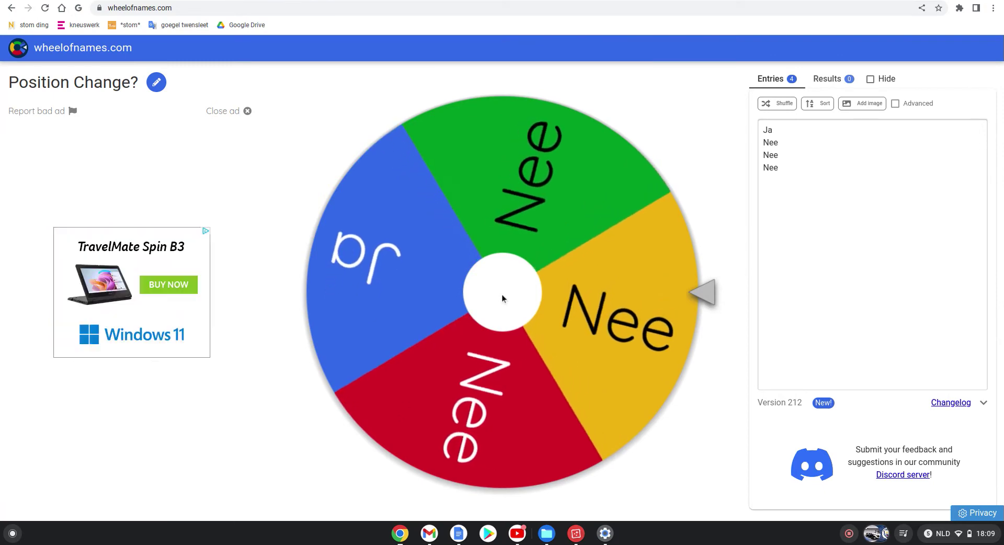
Switch to the YouTube Carriere sheet and enter LV as the seizoen 21 position in cell V18
key(ctrl+Tab)
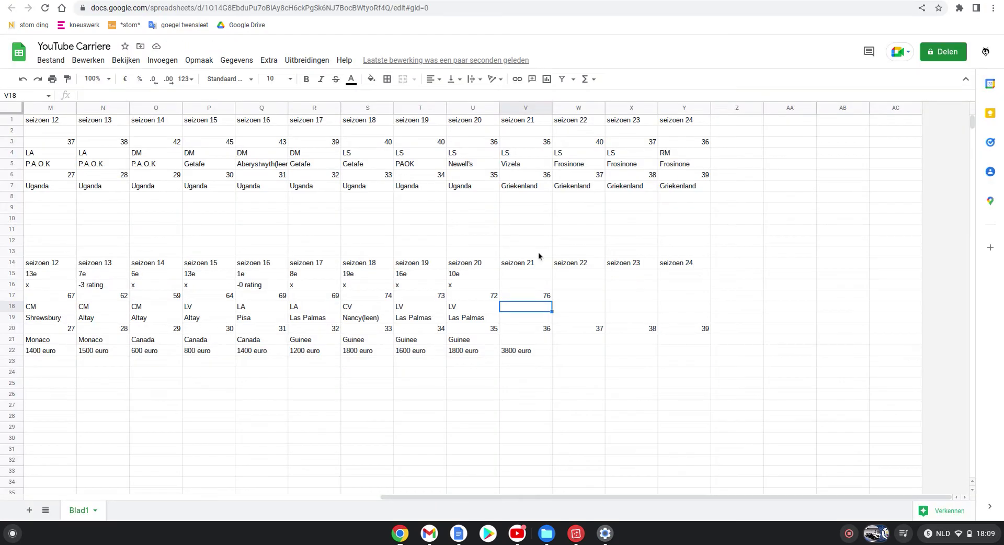
text(LV)
key(Return)
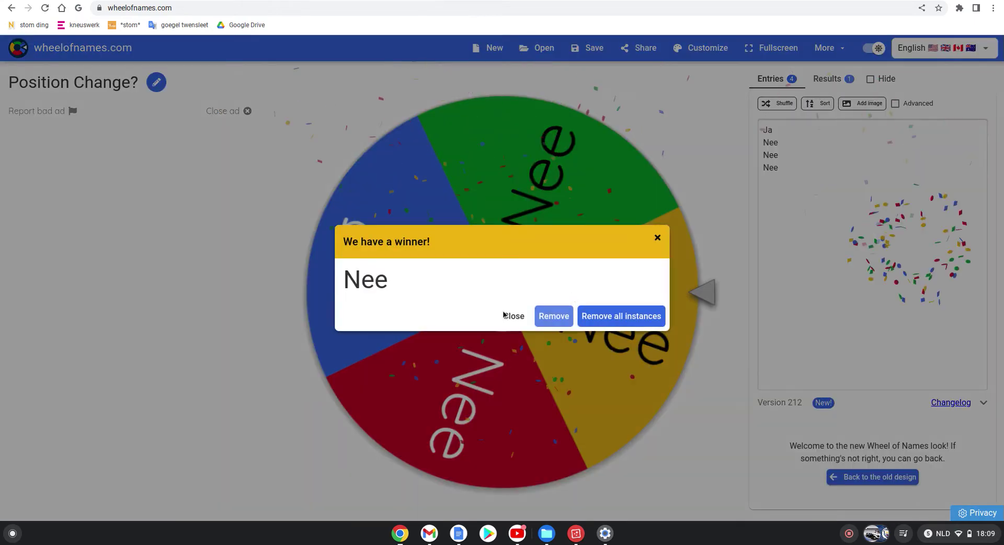
On wheelofnames.com, dismiss the position result, open the saved wheel Nationality Change? and spin it
click(504, 315)
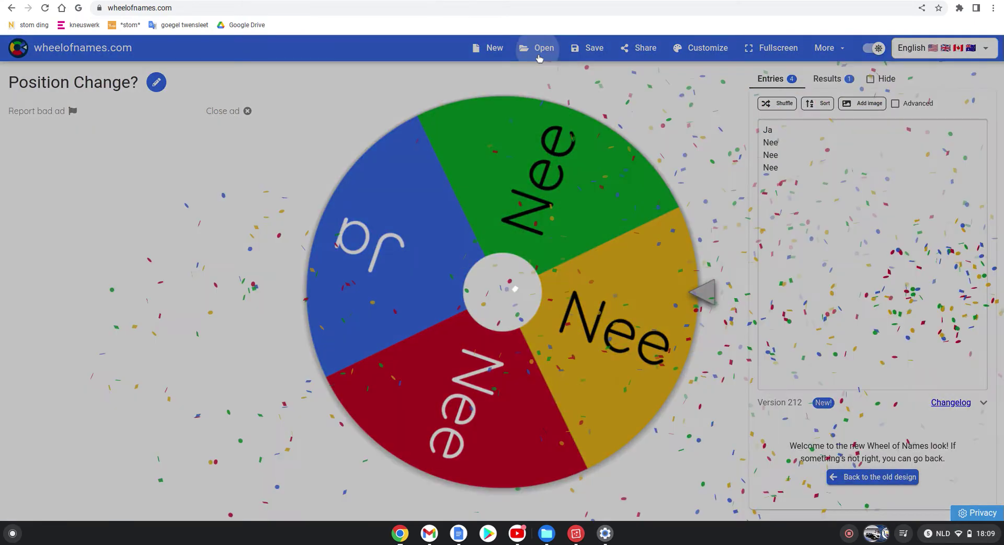
click(539, 54)
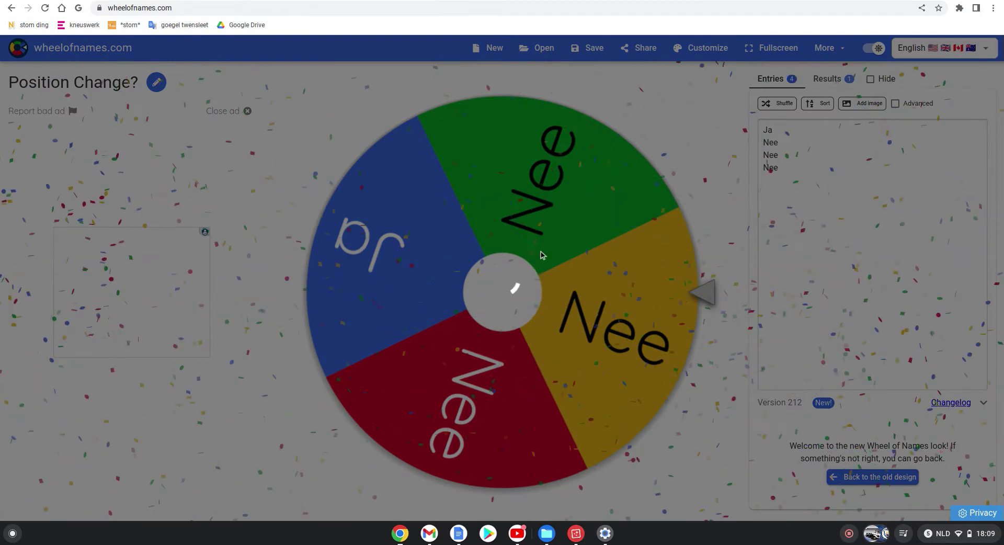
scroll(420, 234, down, 10)
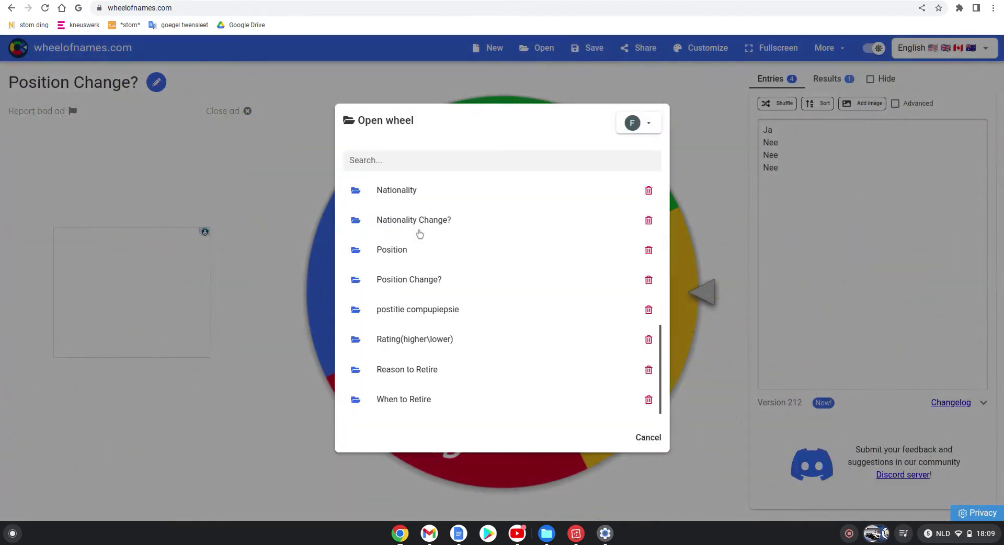
click(418, 230)
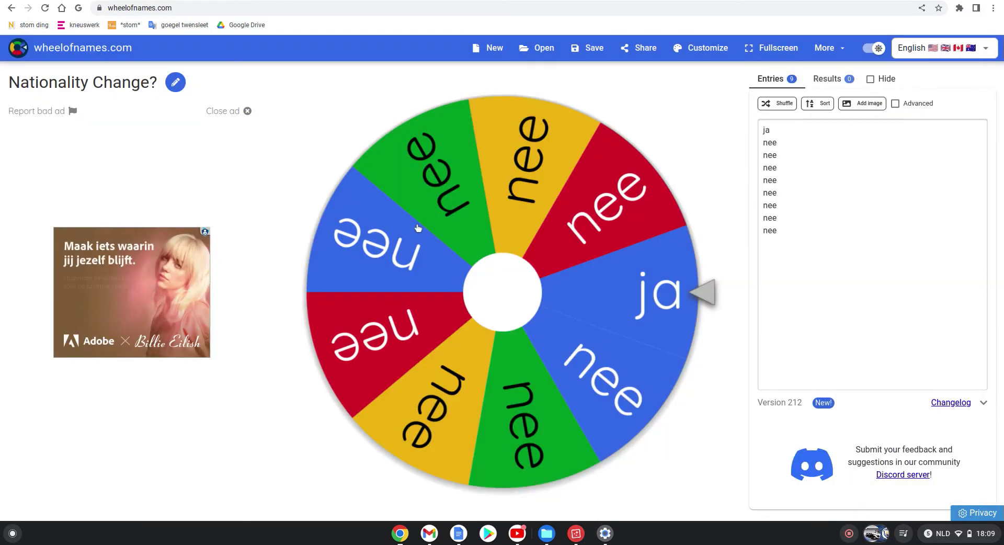
click(417, 227)
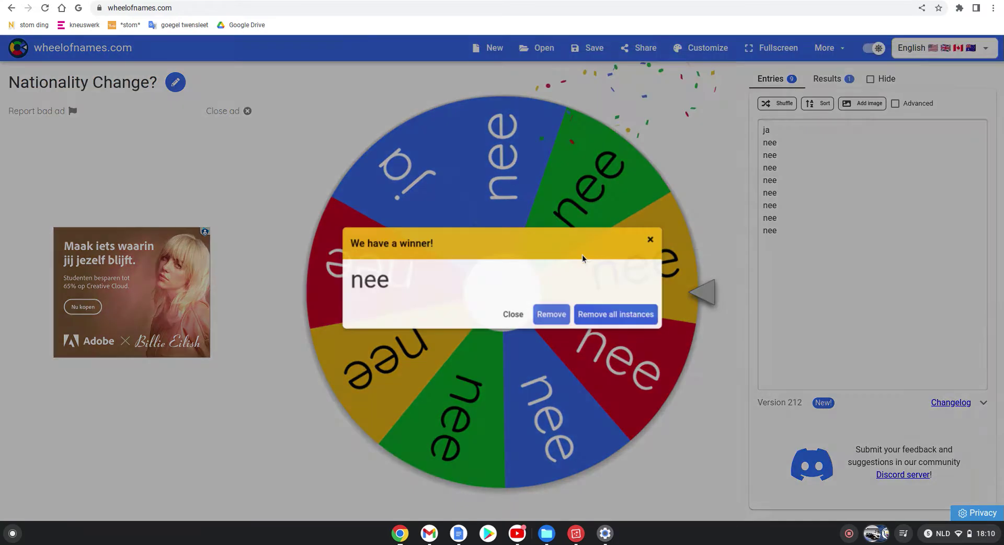
Switch to the YouTube Carriere sheet and enter Guinee as the seizoen 21 nationality in cell V21
key(ctrl+Tab)
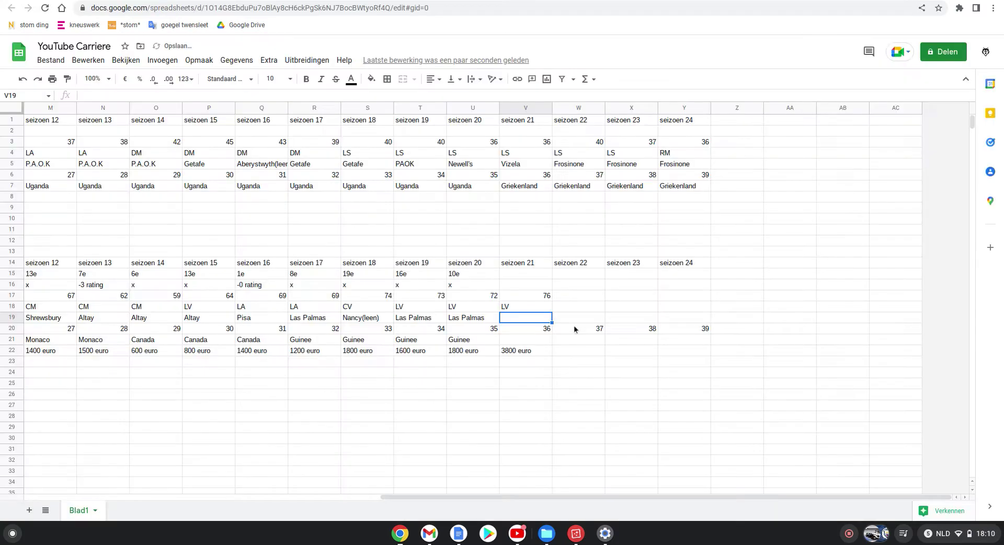
click(516, 338)
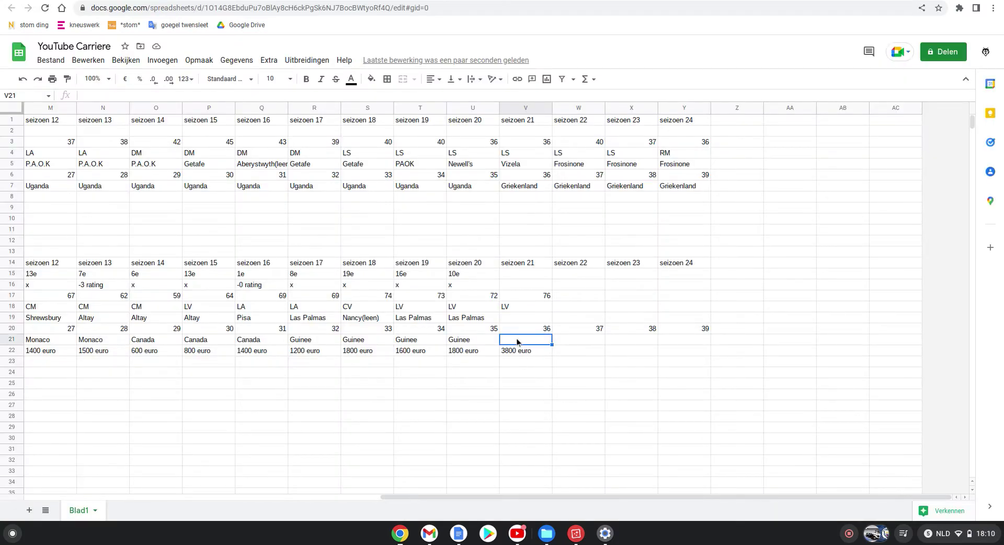
text(Guinee)
click(507, 319)
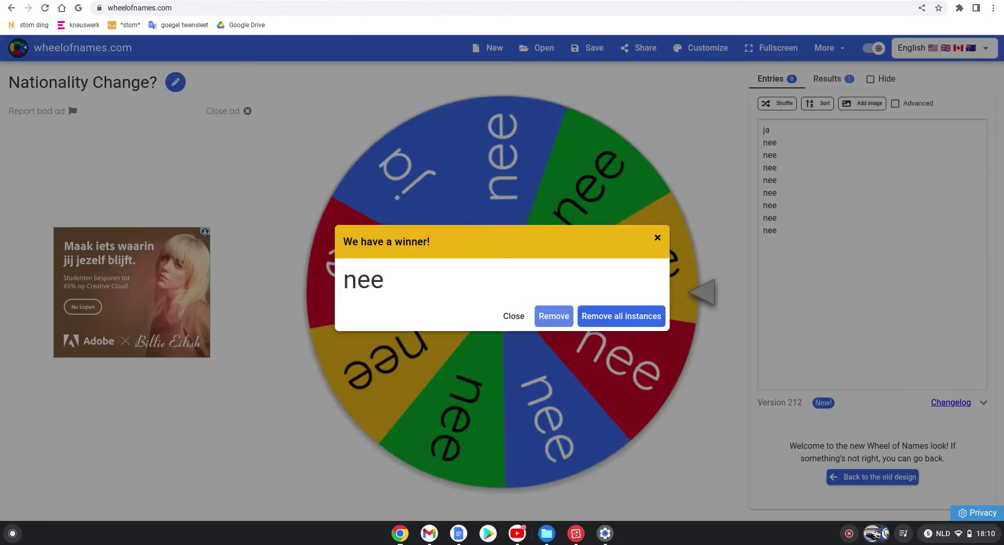
On wheelofnames.com, dismiss the nationality result, open the saved wheel Blessure? and spin it
click(513, 316)
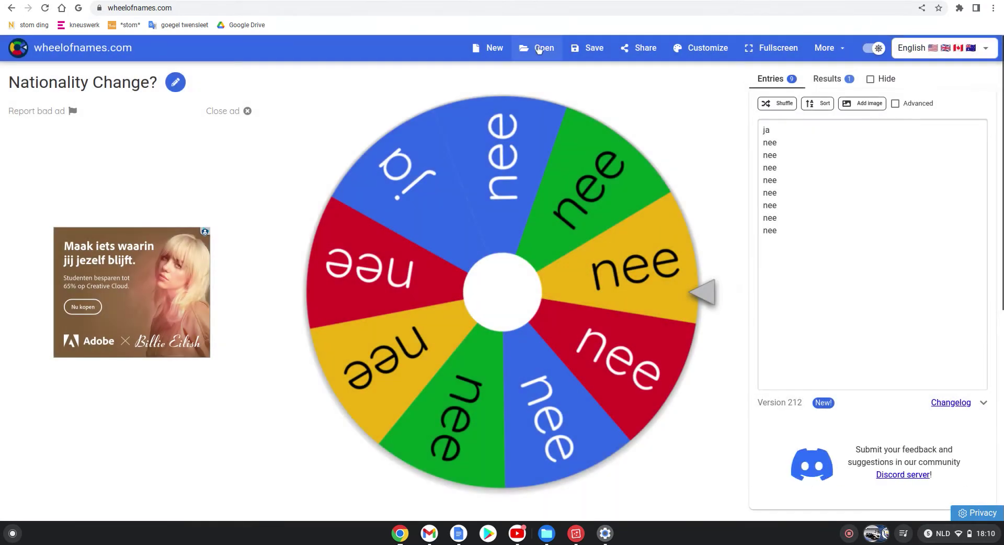
click(537, 47)
scroll(517, 309, down, 8)
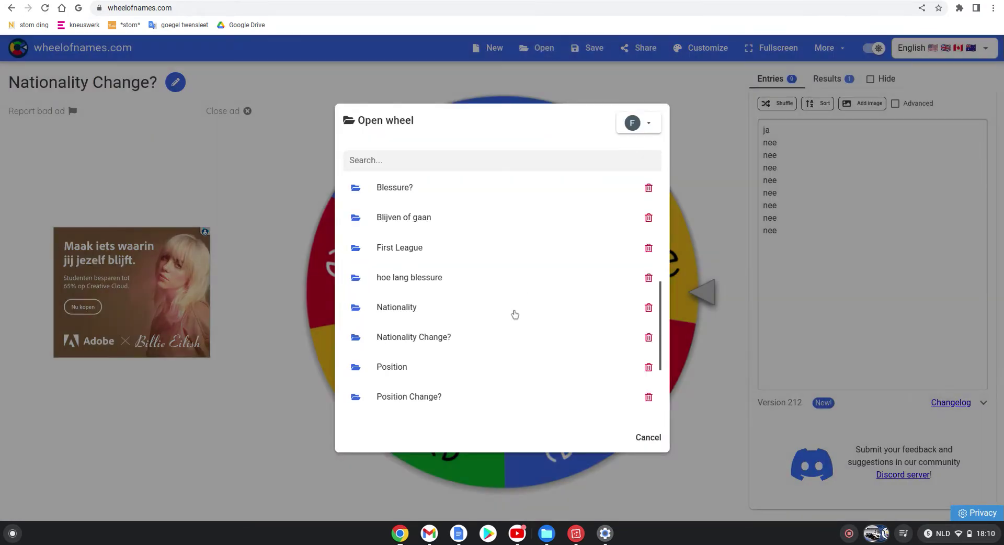
scroll(478, 282, up, 5)
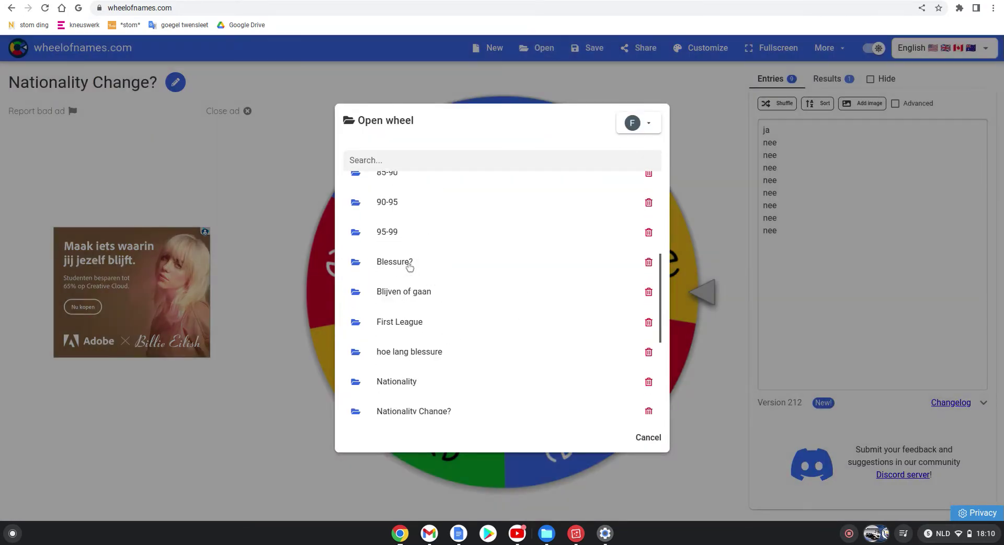
click(409, 263)
click(407, 262)
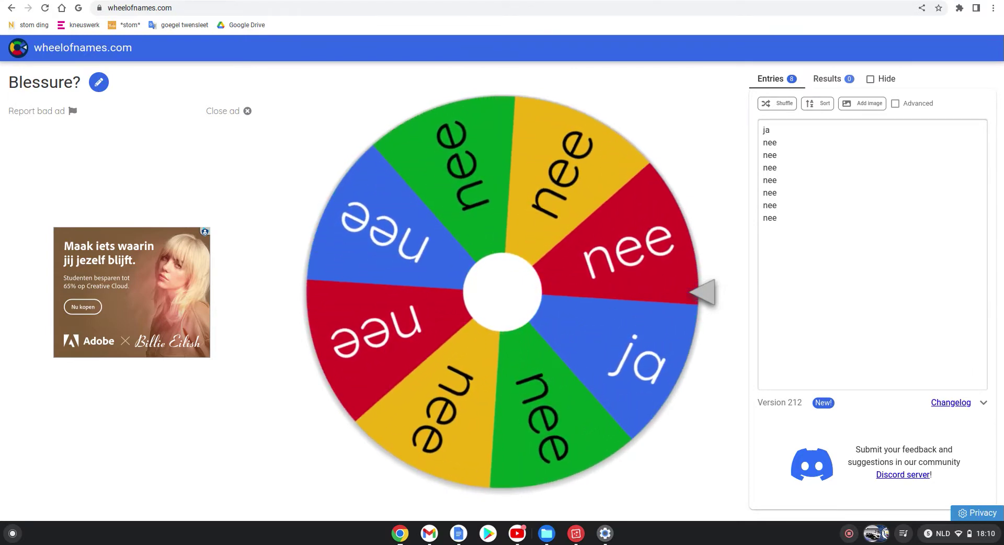
Switch to the YouTube Carriere sheet and enter x as the seizoen 21 injury entry in cell V16
key(alt+Tab)
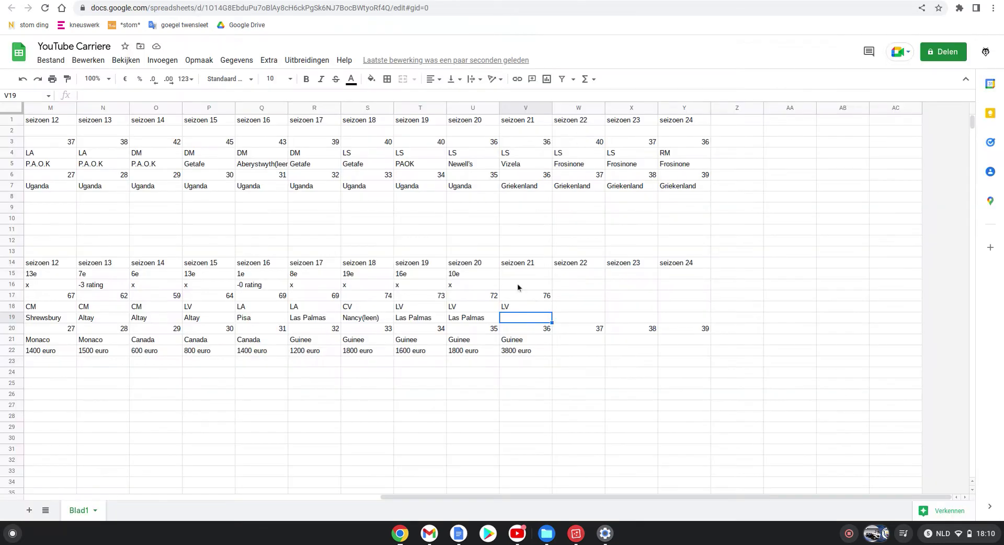
click(516, 285)
text(x)
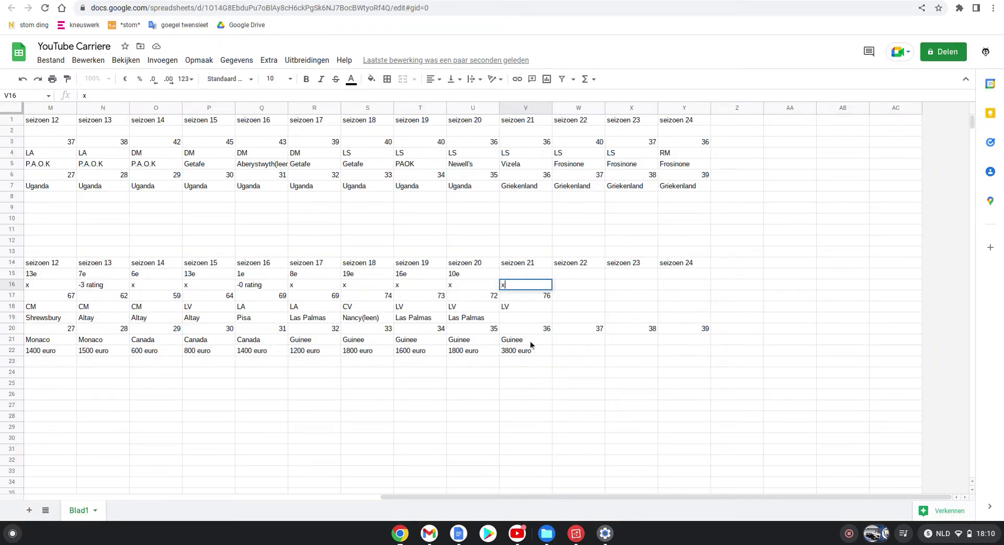
key(Return)
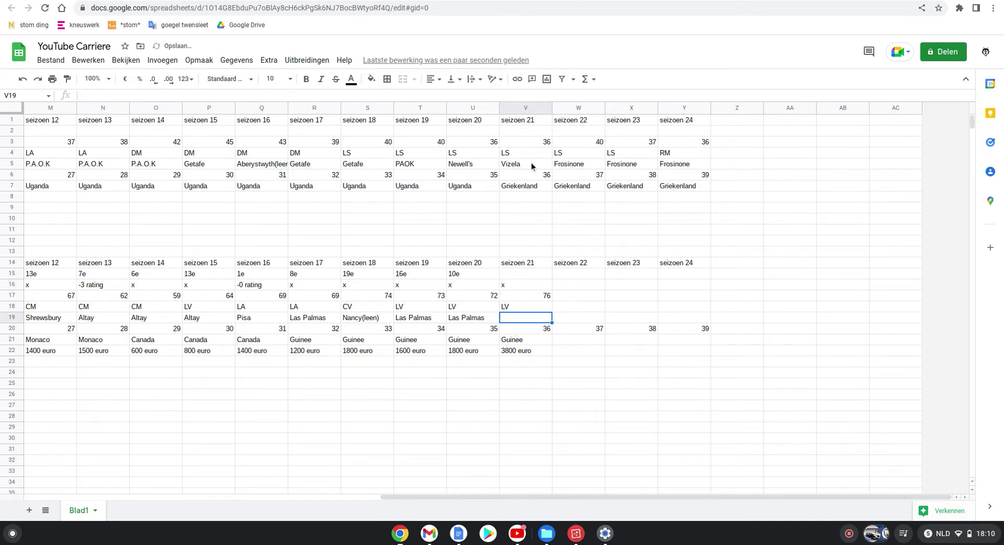
On wheelofnames.com, dismiss the injury result, open the saved wheel Blijven of gaan and spin it
key(alt+Tab)
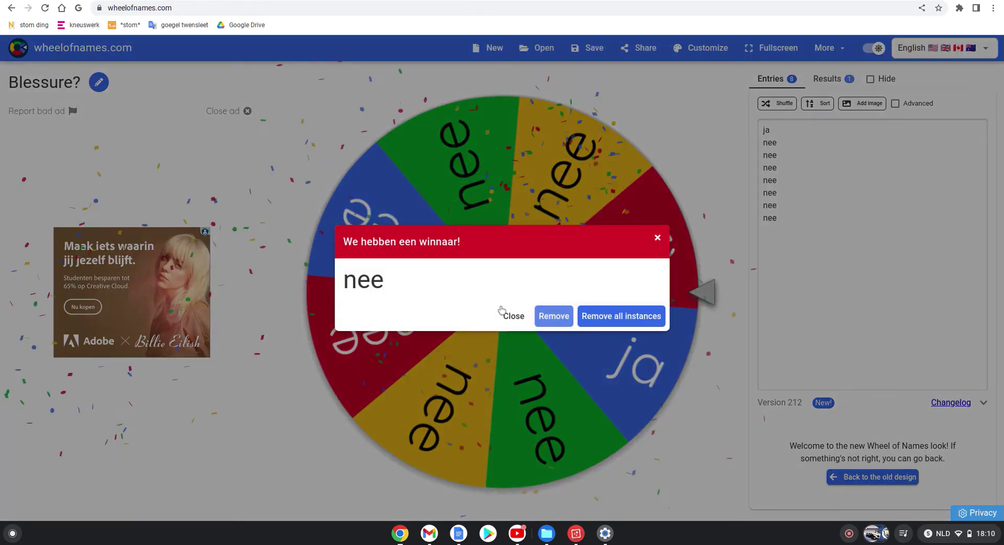
click(511, 316)
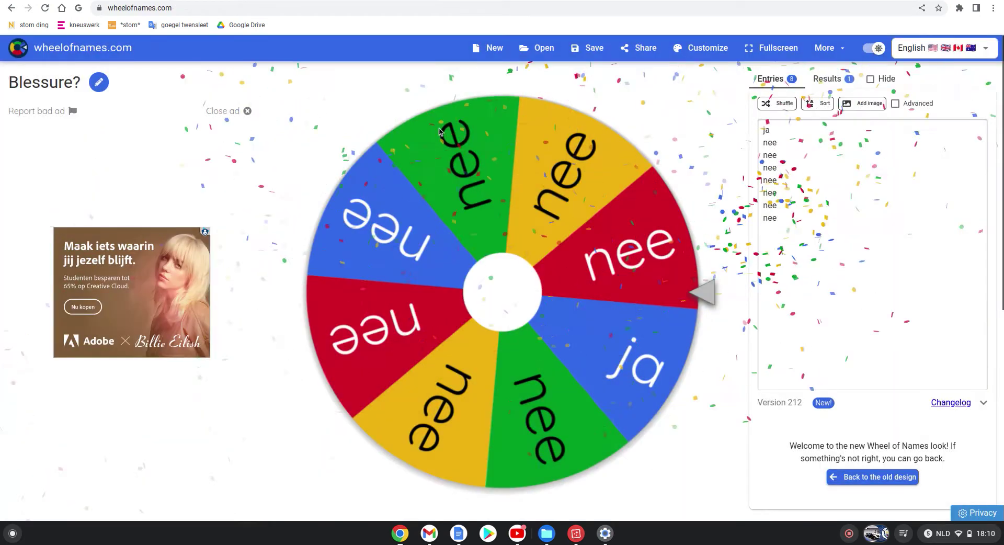
click(542, 48)
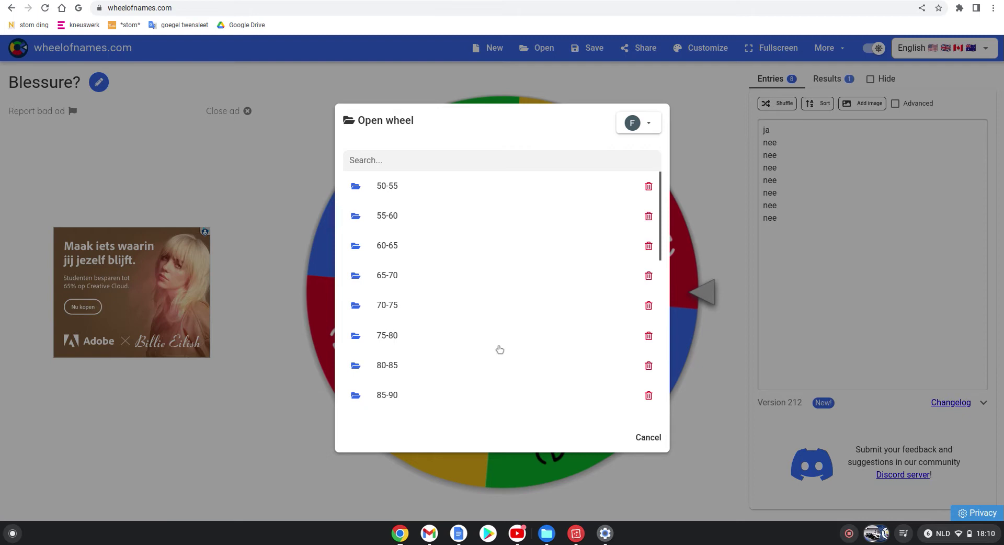
scroll(499, 349, down, 4)
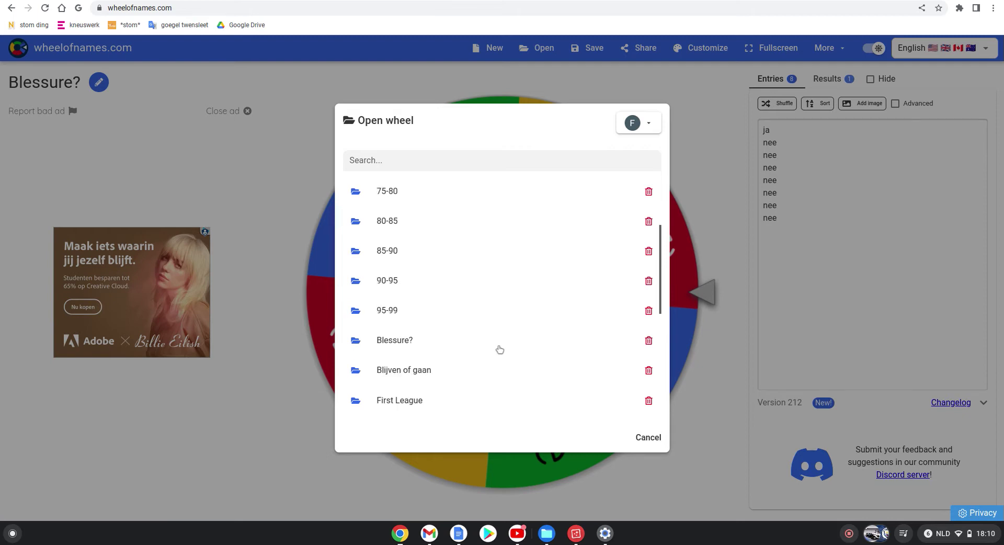
scroll(499, 350, down, 3)
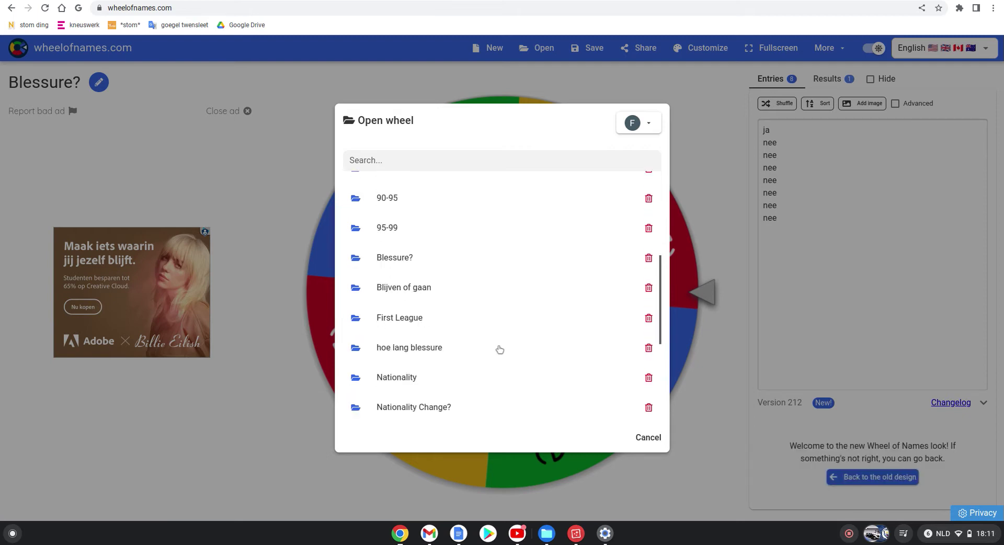
scroll(486, 342, down, 1)
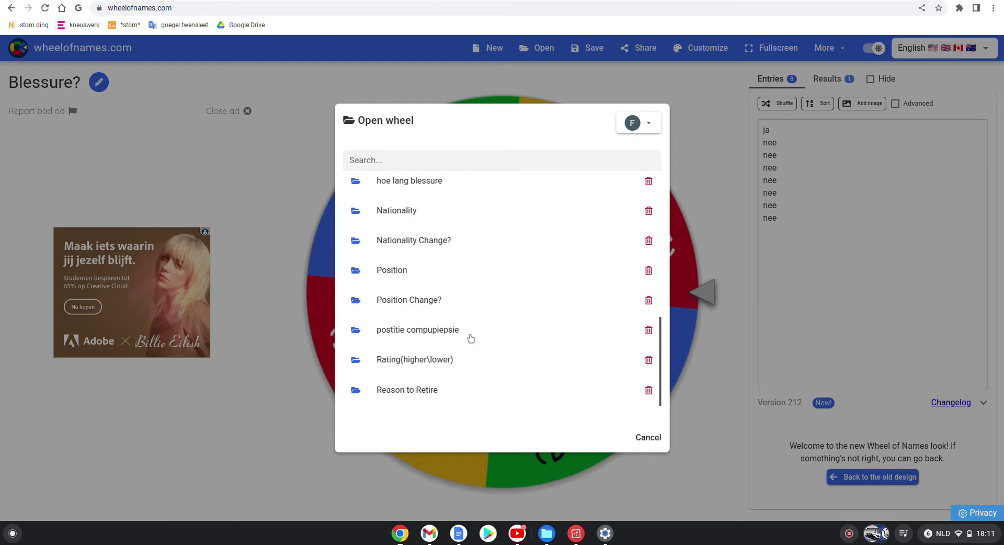
scroll(464, 325, up, 3)
click(428, 313)
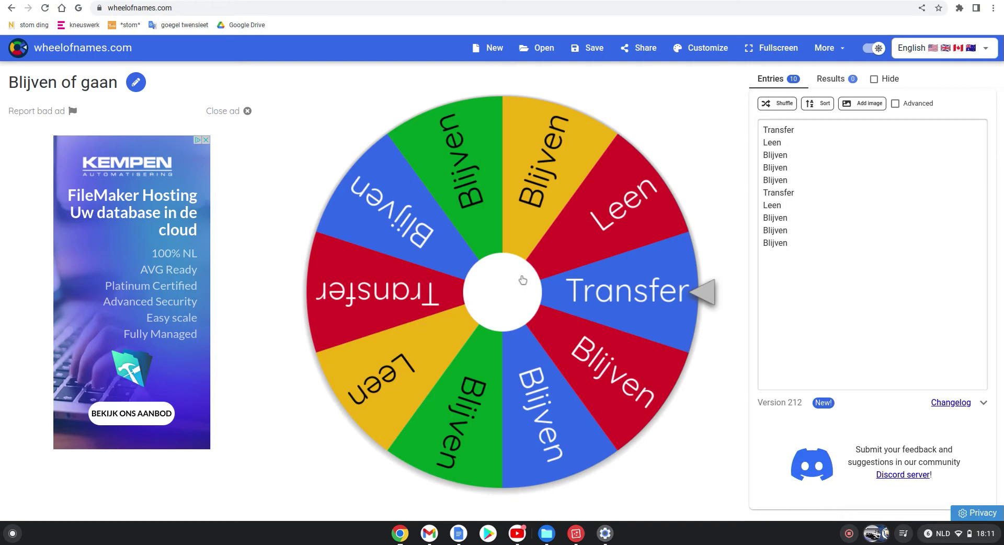
click(522, 279)
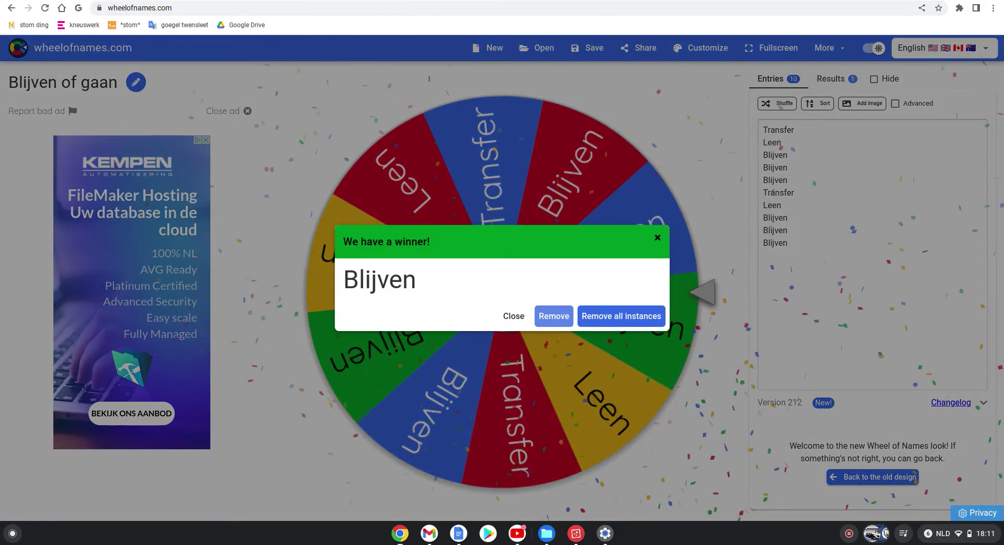
Switch to the YouTube Carriere sheet and enter Las Palmas as the seizoen 21 club in cell V19
click(523, 2)
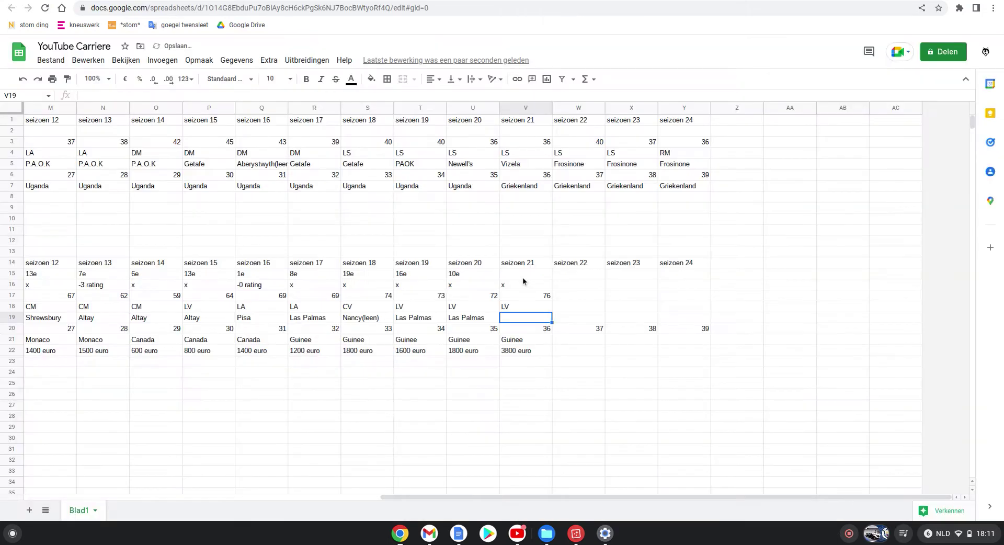
text(Las P)
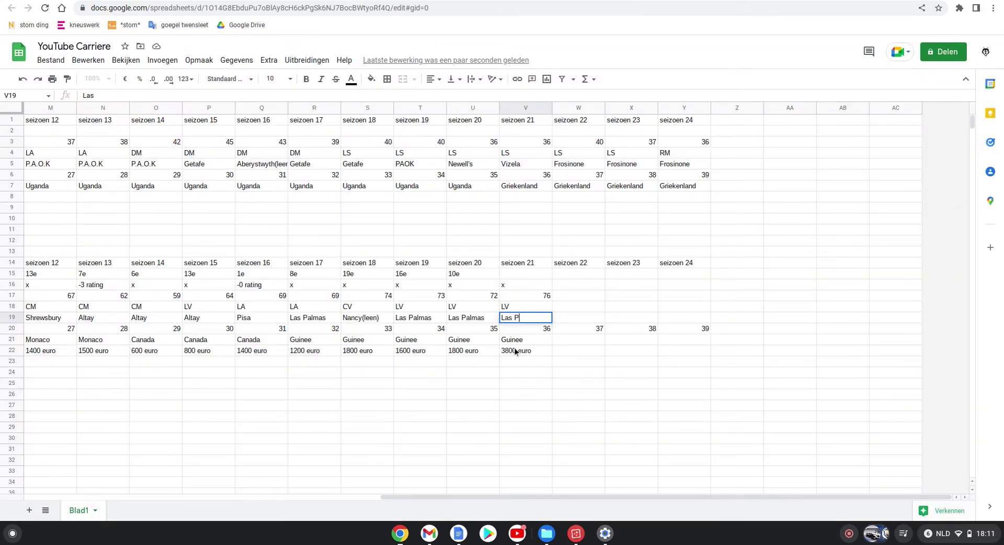
text(almas)
click(532, 273)
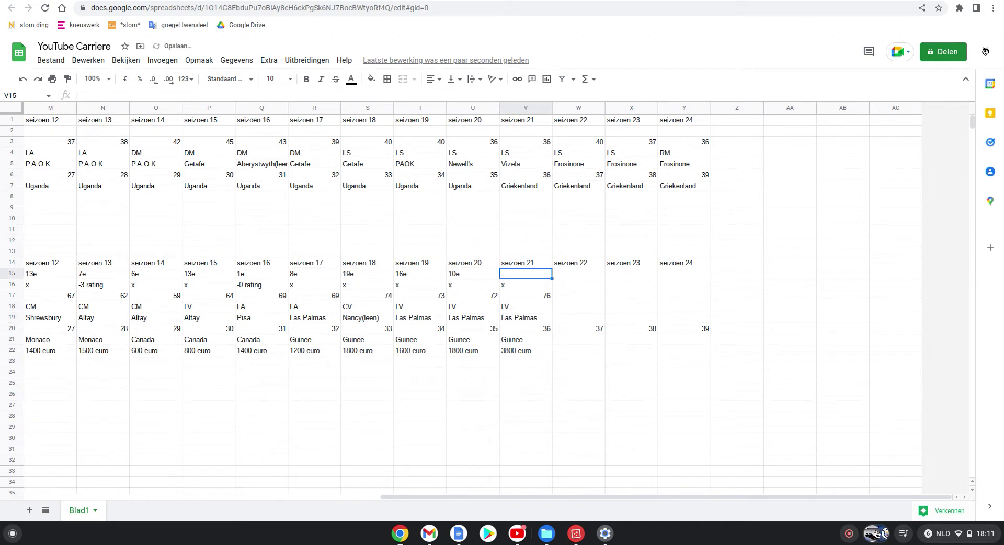
On wheelofnames.com, open and spin the saved wheel postitie compupiepsie, and record 16e as the seizoen 21 league place in cell V15 of YouTube Carriere
key(ctrl+Tab)
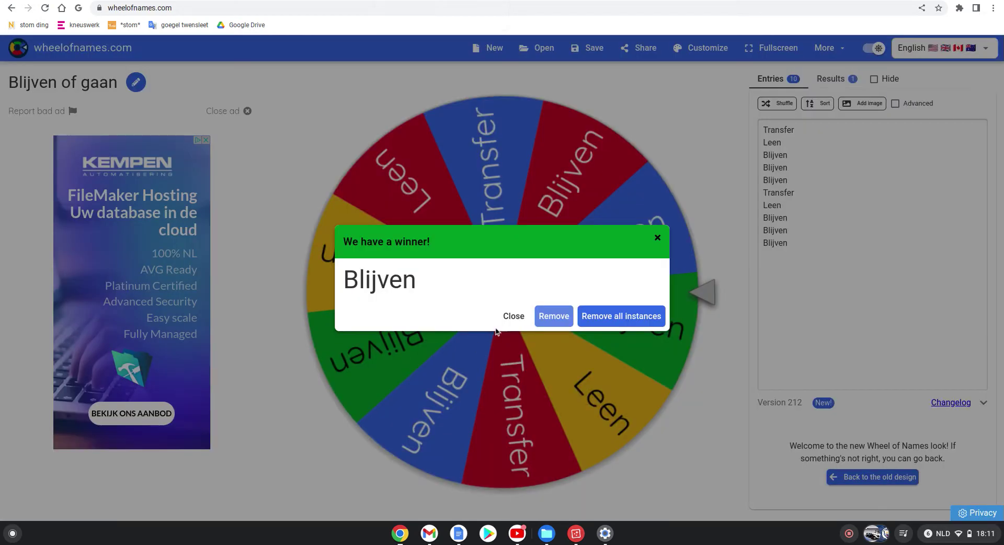
click(513, 316)
click(537, 46)
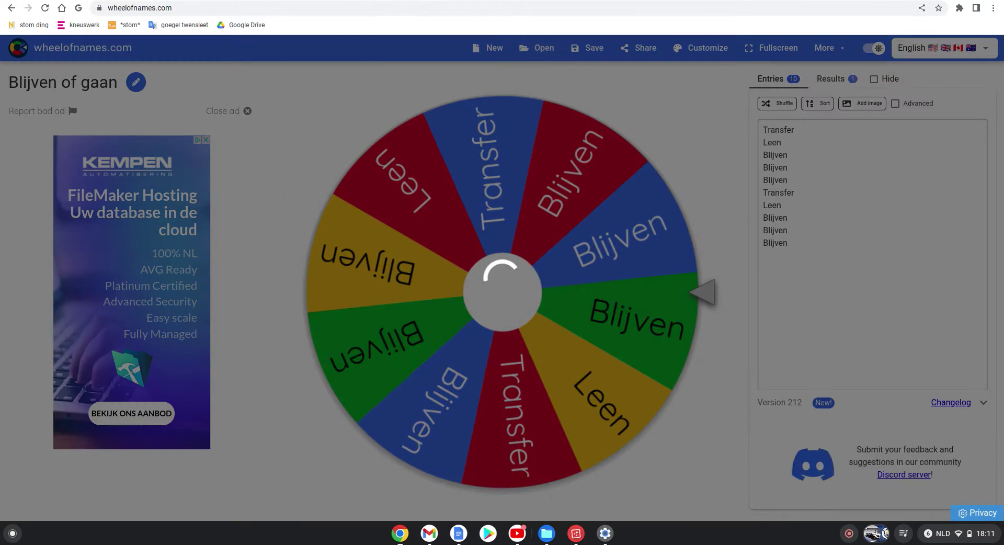
scroll(460, 272, down, 8)
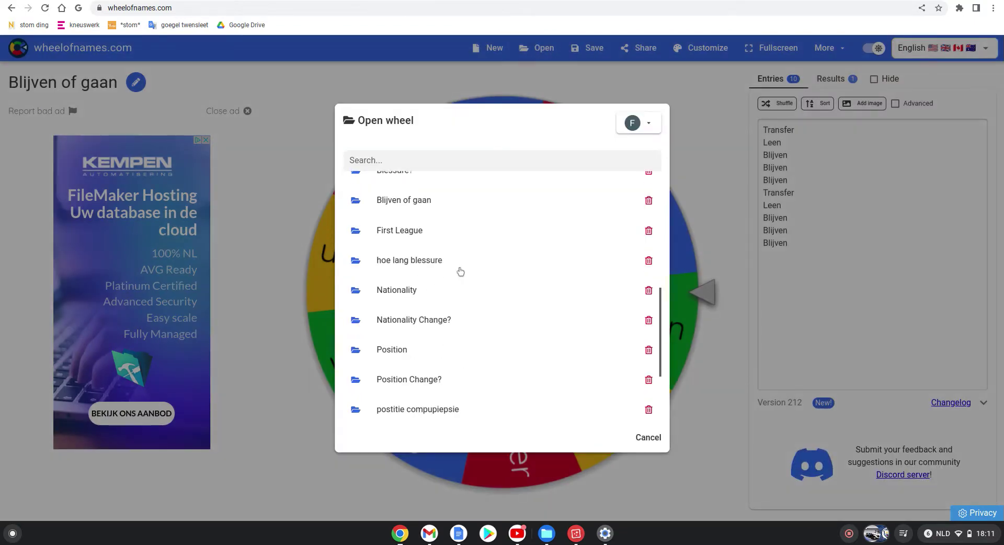
click(429, 410)
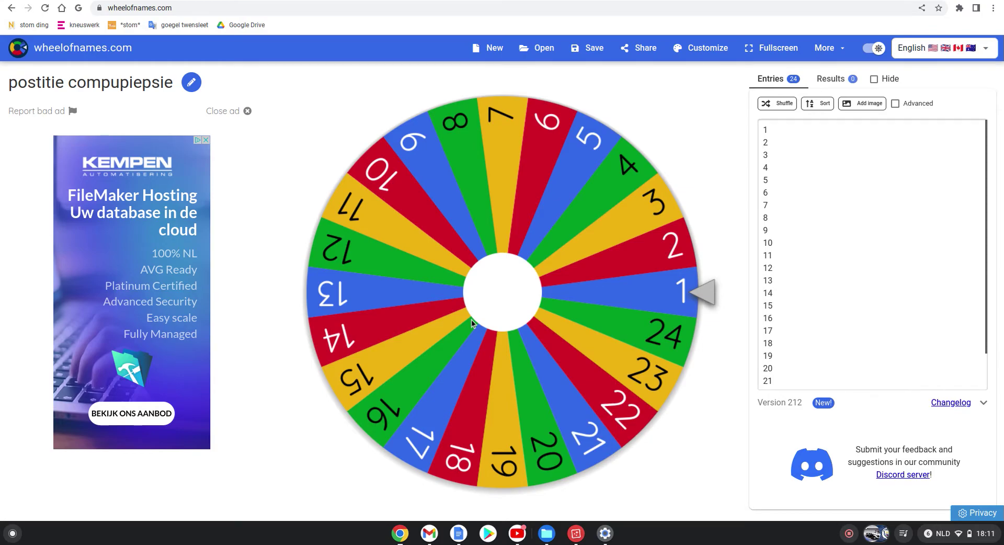
click(472, 323)
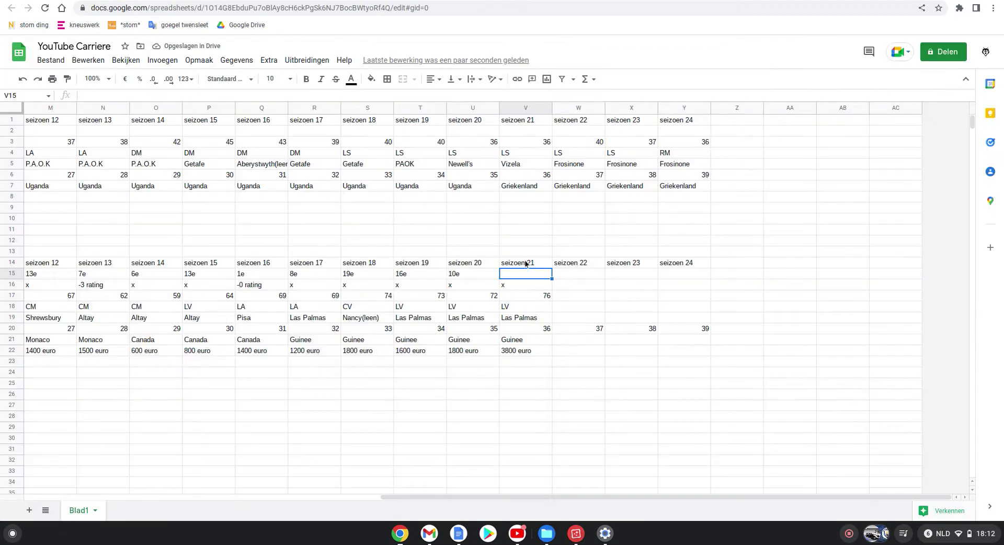
text(16e)
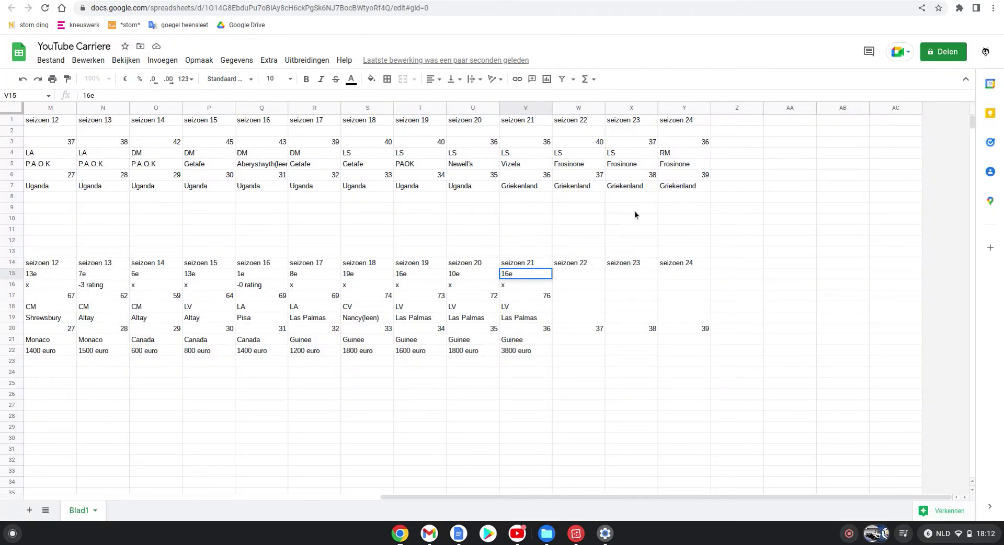
Search Google in a new browser tab for las palmas, refine the search to las palmas voetbal, and return to the sheet
key(ctrl+t)
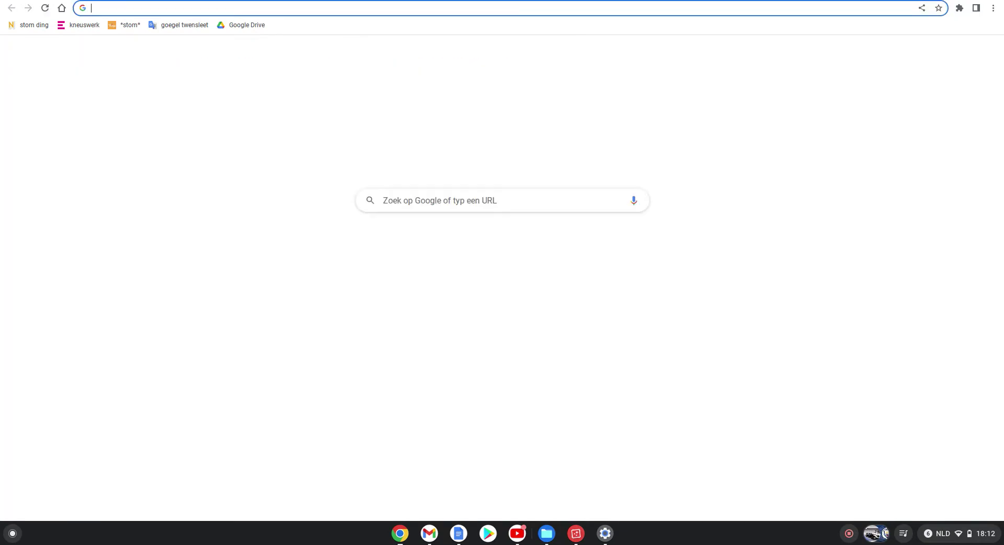
text(las)
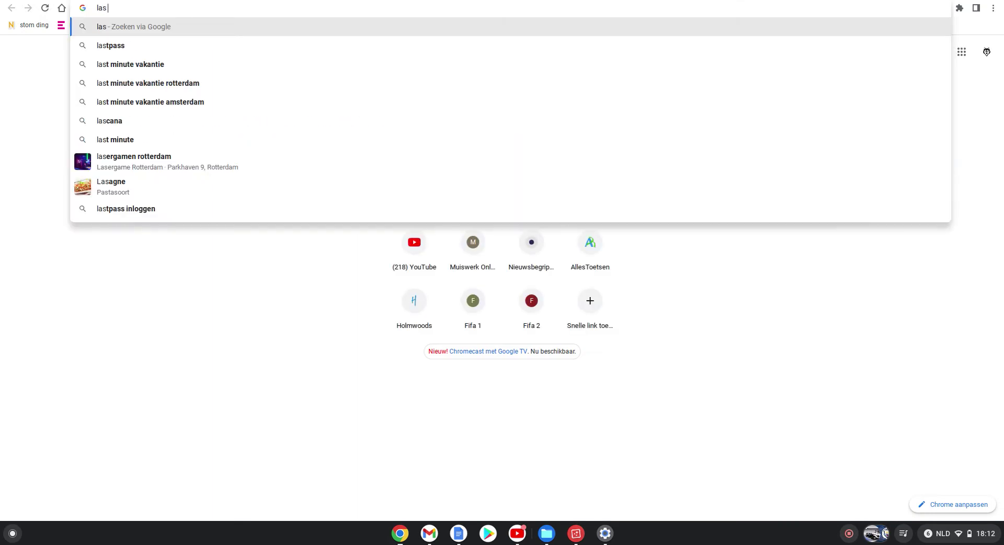
text( palmas)
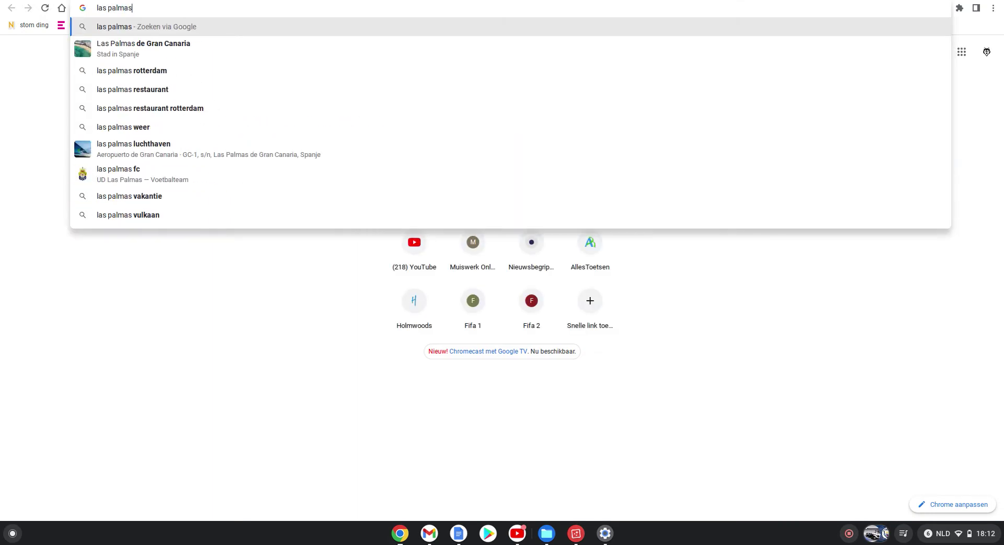
key(Return)
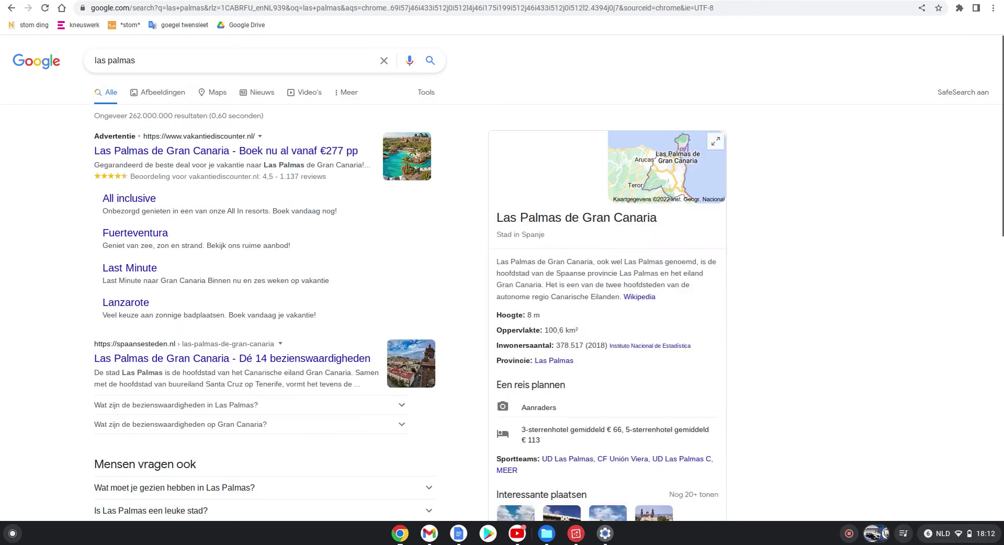
click(246, 59)
text(voetbal)
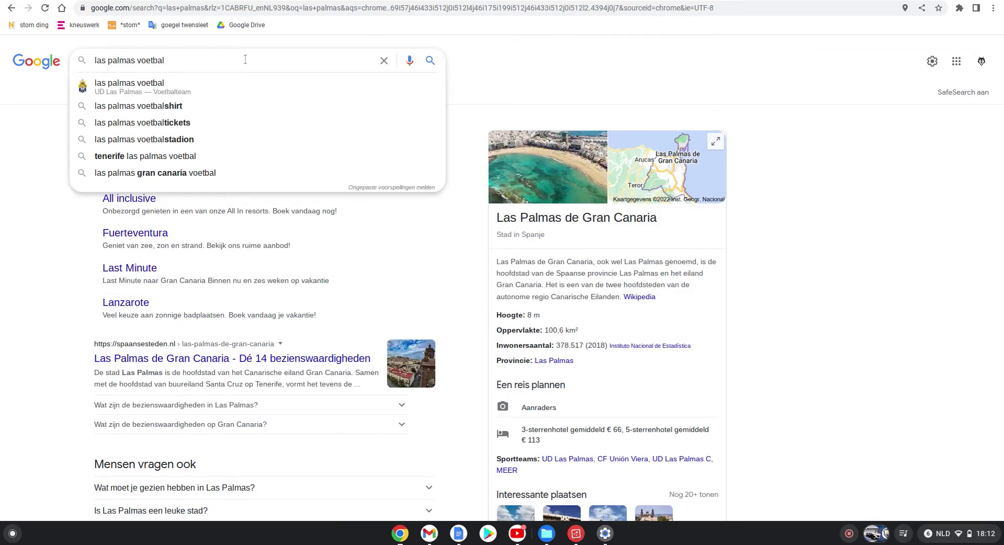
key(Return)
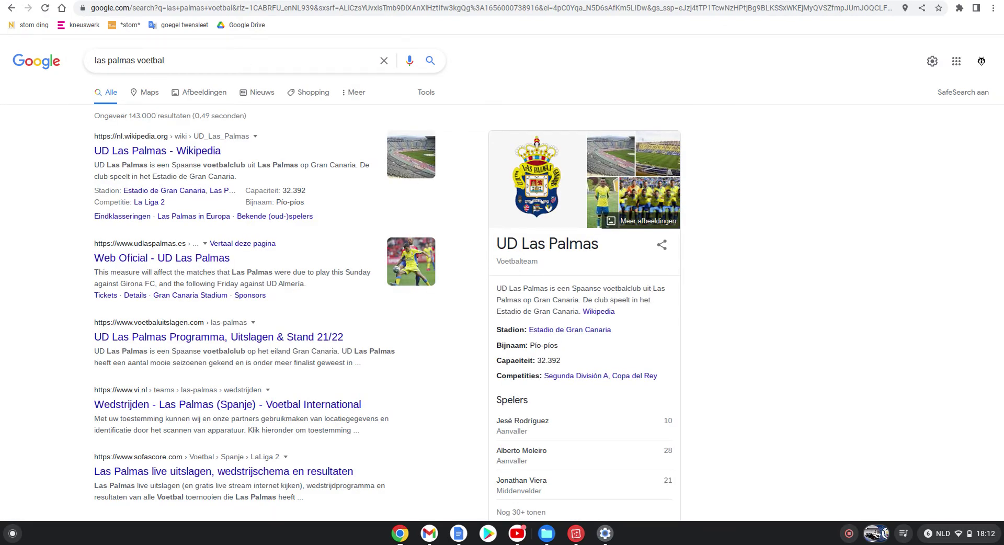
key(alt+Left)
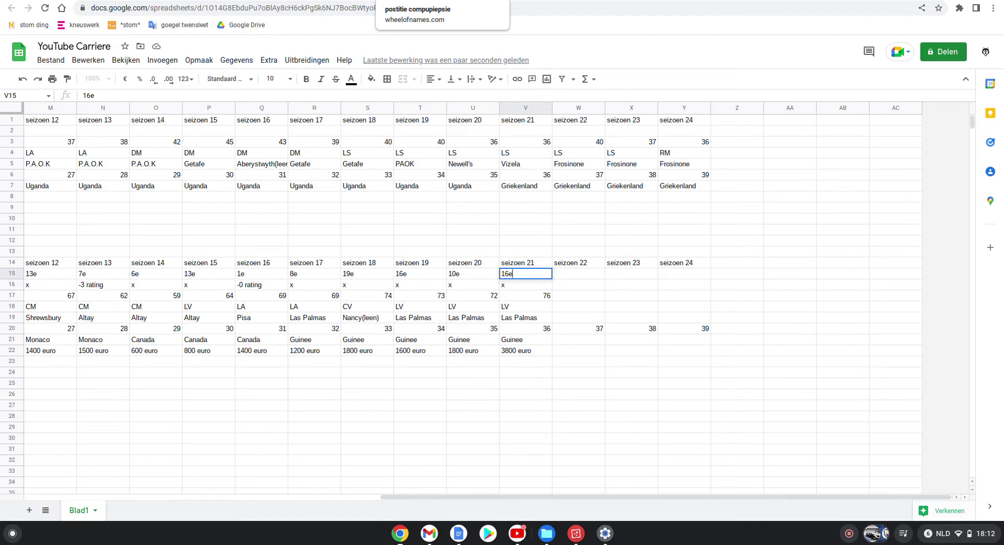
On wheelofnames.com, dismiss the league place result, open the saved wheel Rating(higher\lower) and spin it
click(413, 1)
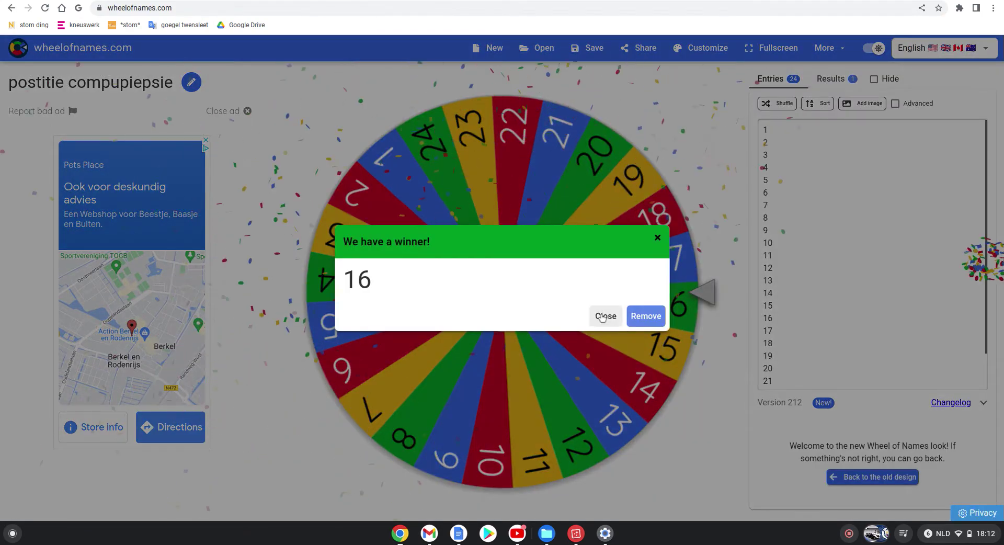
click(602, 317)
click(543, 48)
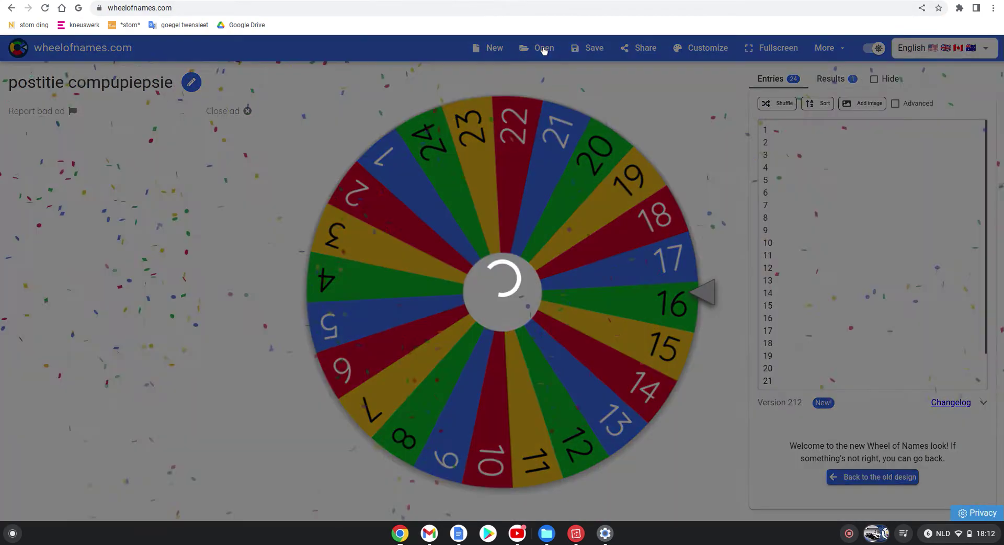
click(558, 4)
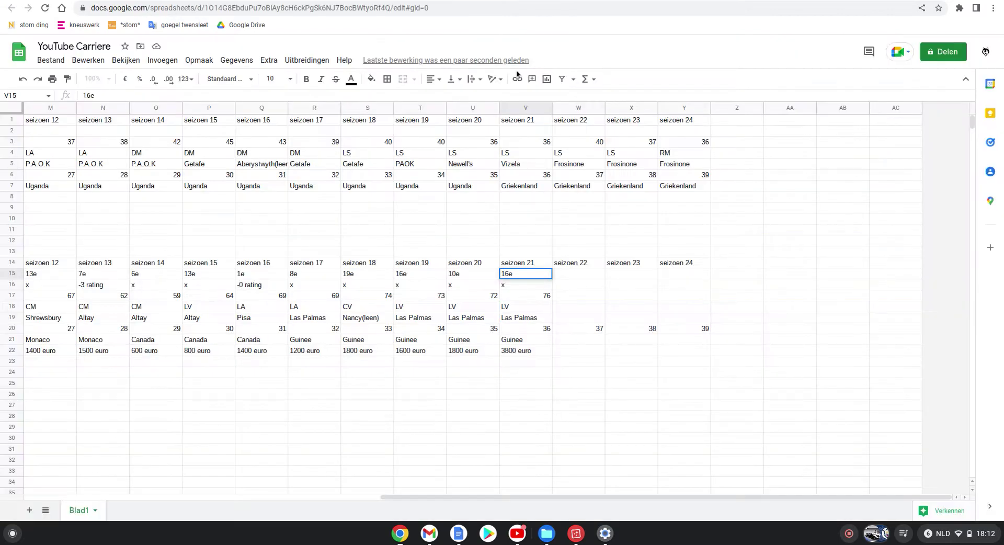
key(ctrl+Tab)
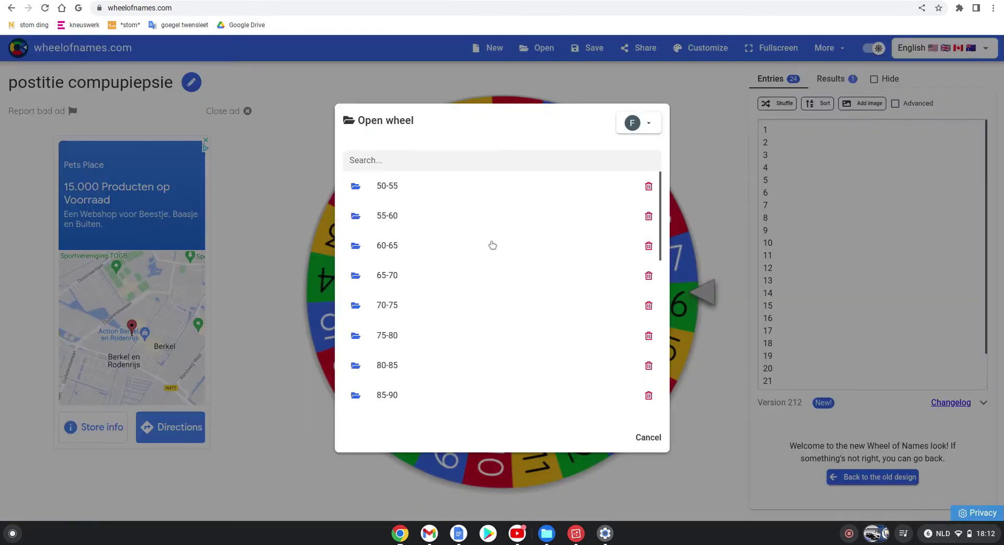
scroll(491, 245, down, 5)
scroll(463, 317, down, 2)
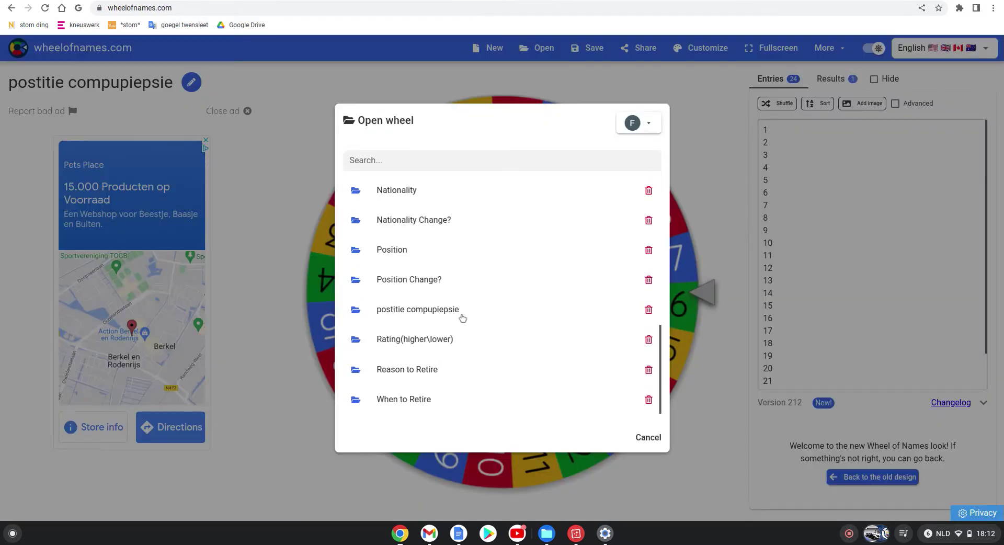
click(414, 339)
click(538, 279)
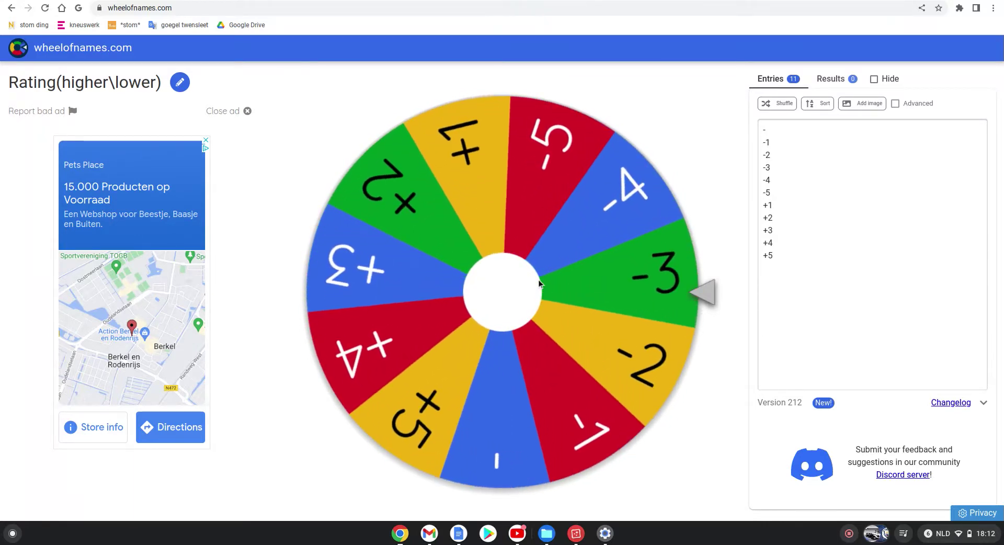
Switch to the YouTube Carriere sheet and enter 73 as the seizoen 22 rating in cell W17
key(alt+Tab)
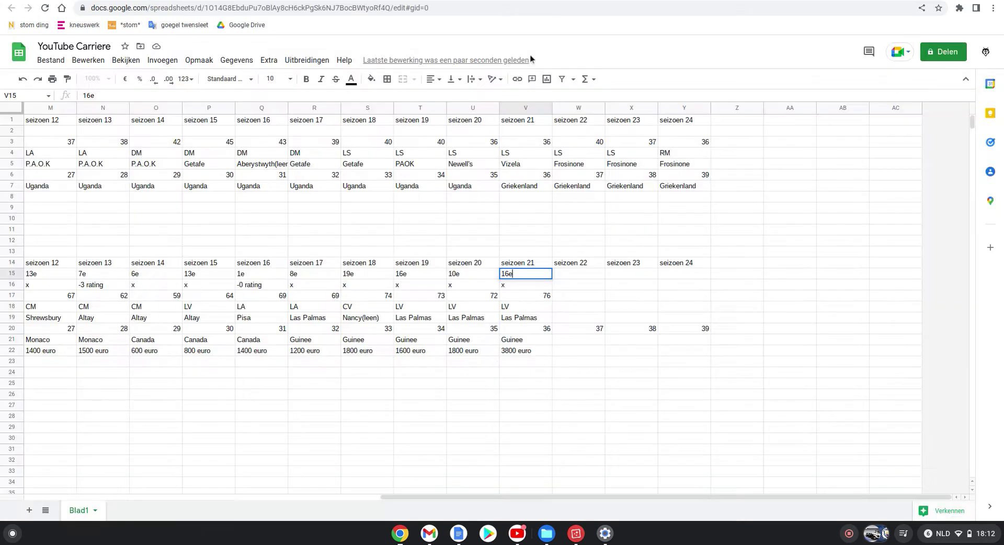
click(578, 299)
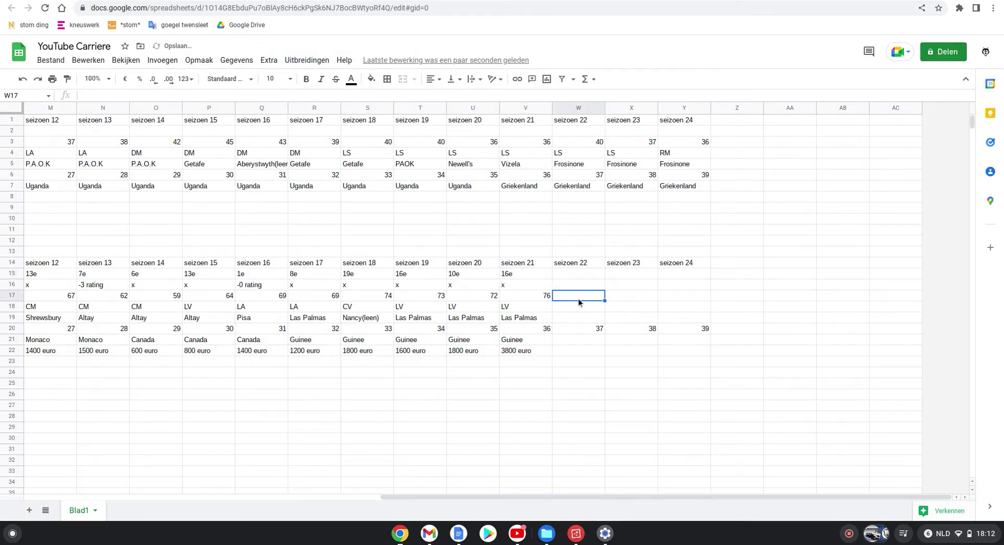
text(73)
click(577, 309)
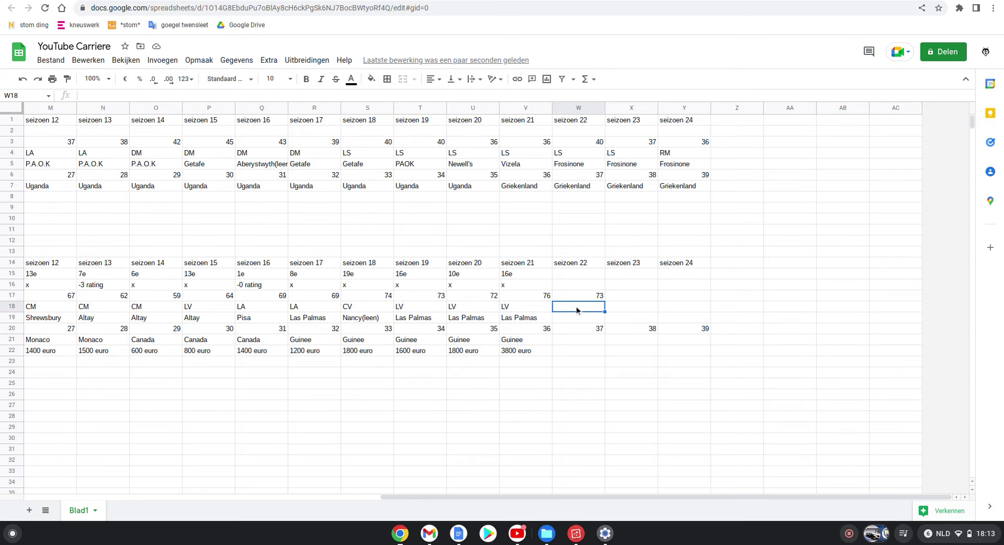
click(564, 316)
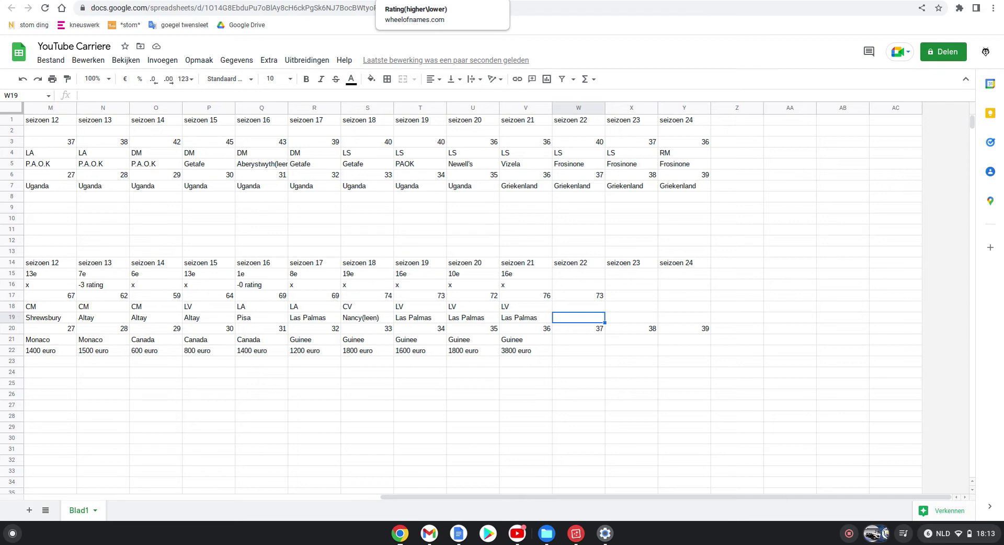
Return to wheelofnames.com, dismiss the rating result, open the saved wheel 70-75 and spin it
click(452, 5)
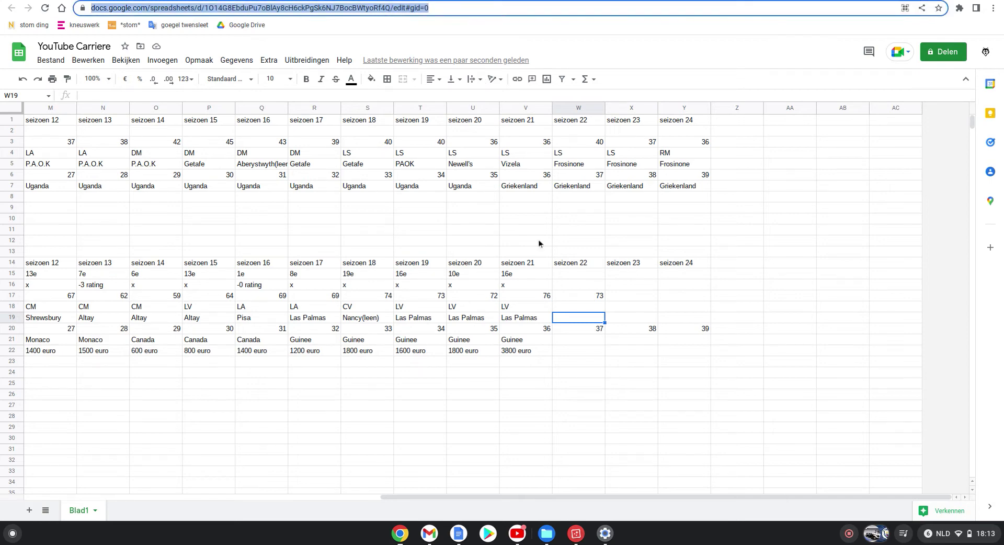
key(ctrl+Tab)
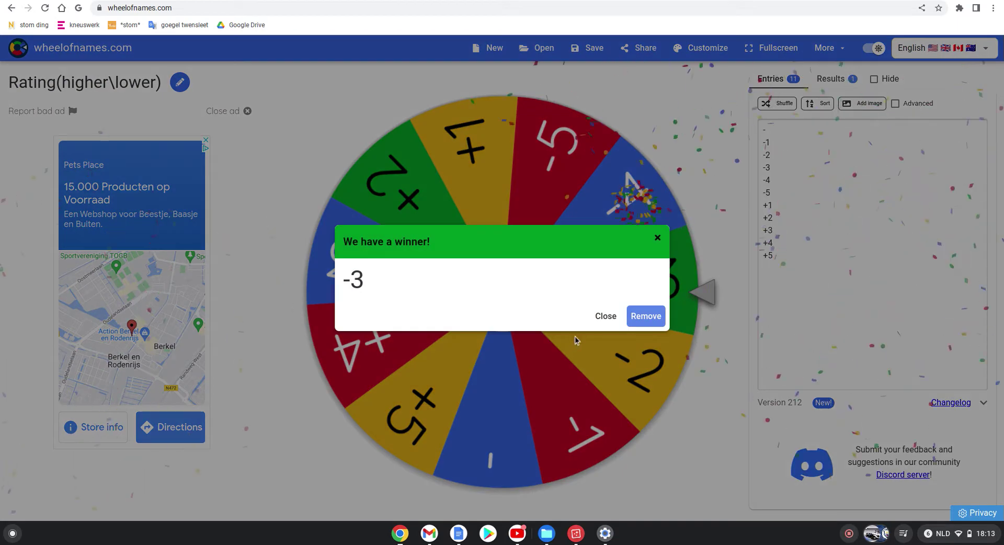
click(605, 316)
click(538, 48)
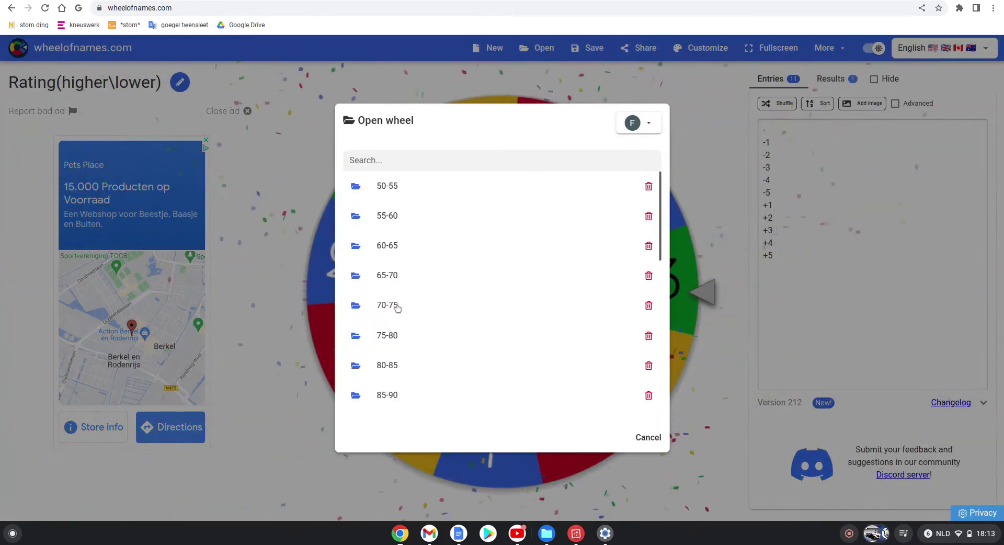
click(387, 305)
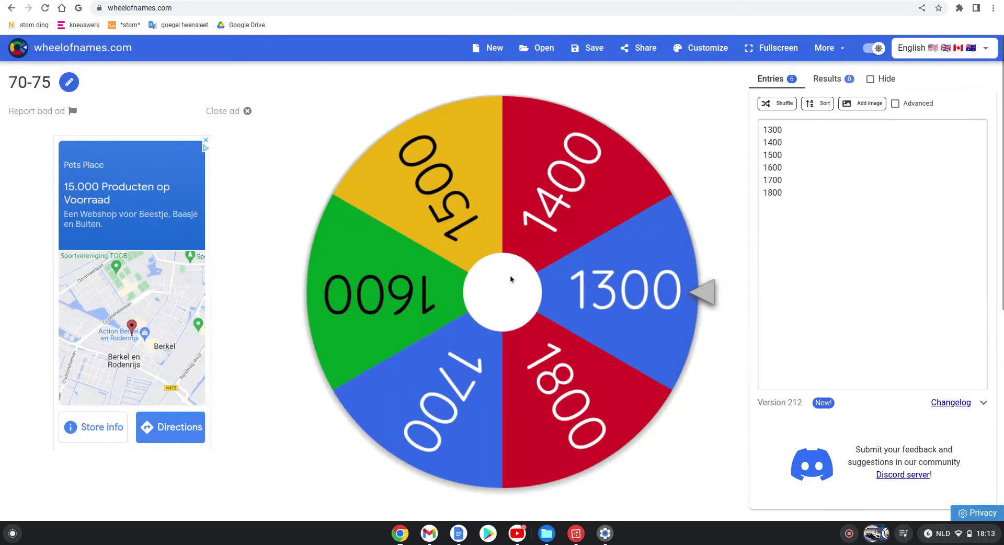
click(511, 279)
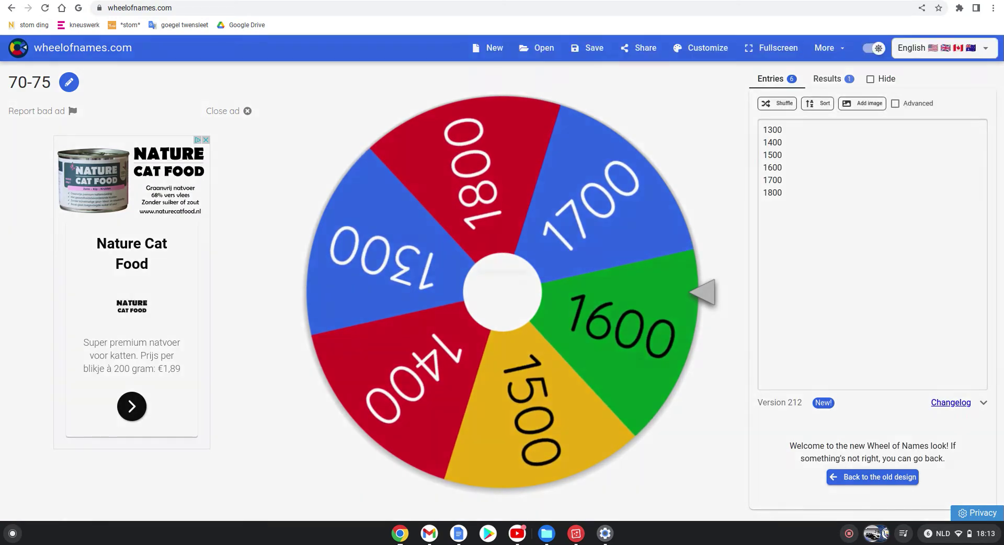
Switch to the YouTube Carriere sheet and enter 1600 euro for seizoen 22 in cell W22
key(alt+Tab)
scroll(401, 328, left, 3)
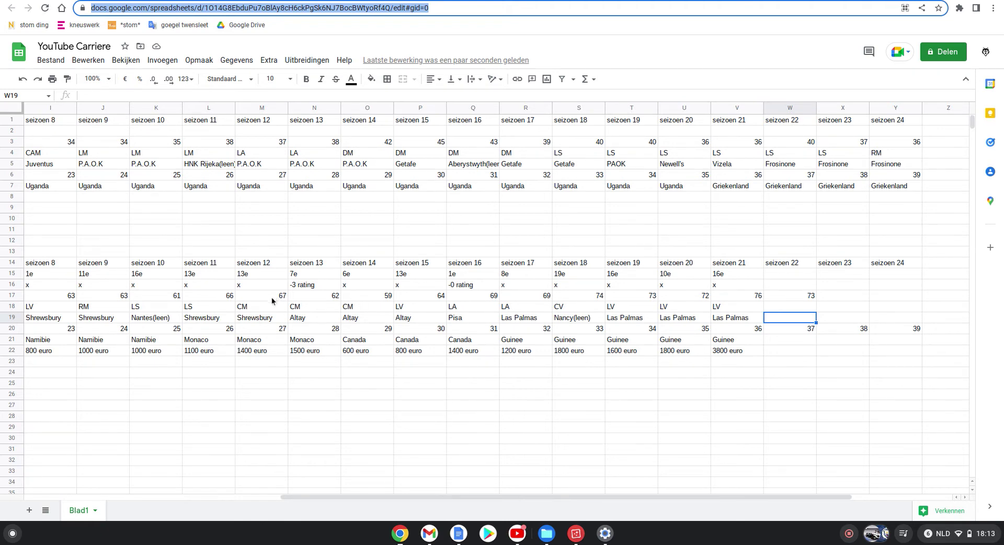
scroll(586, 369, right, 2)
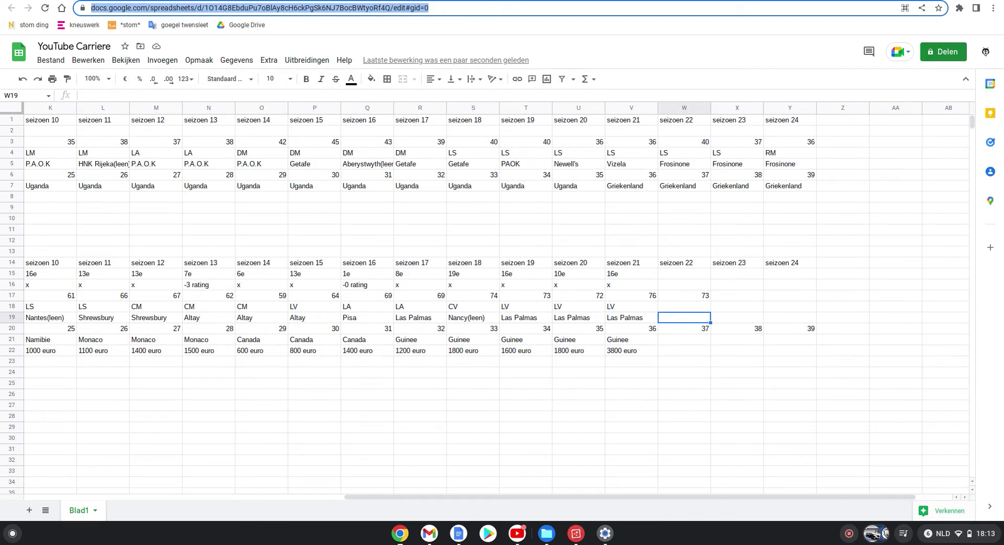
key(ctrl+Tab)
key(ctrl+shift+Tab)
click(677, 349)
text(1600 euro)
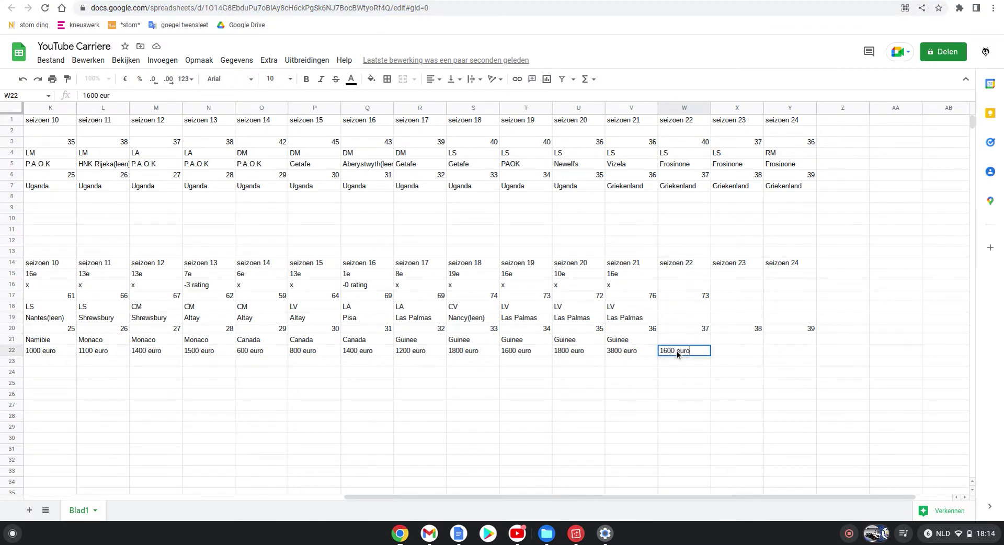
click(697, 307)
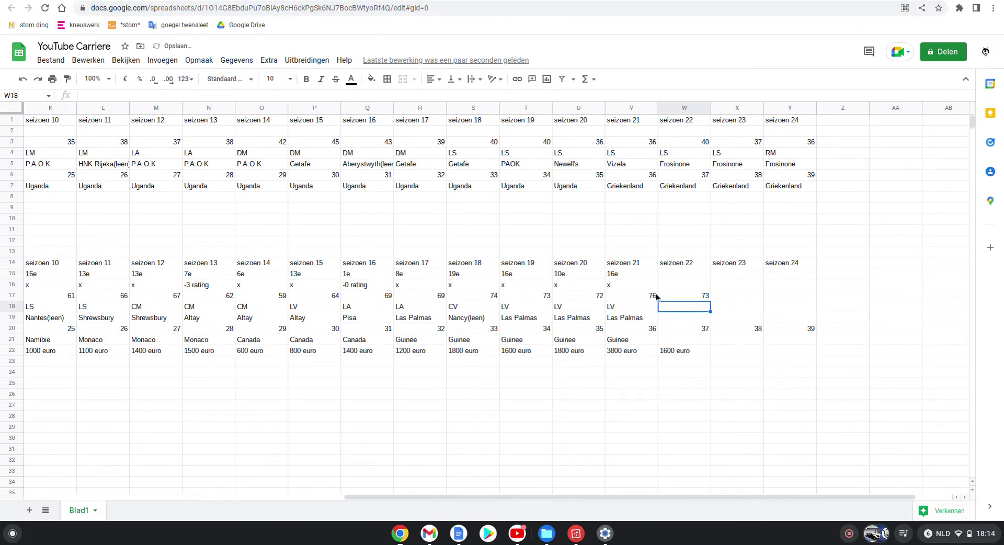
On wheelofnames.com, open and spin the saved wheel Position Change?, and record LV as the seizoen 22 position in cell W18 of YouTube Carriere
key(alt+Tab)
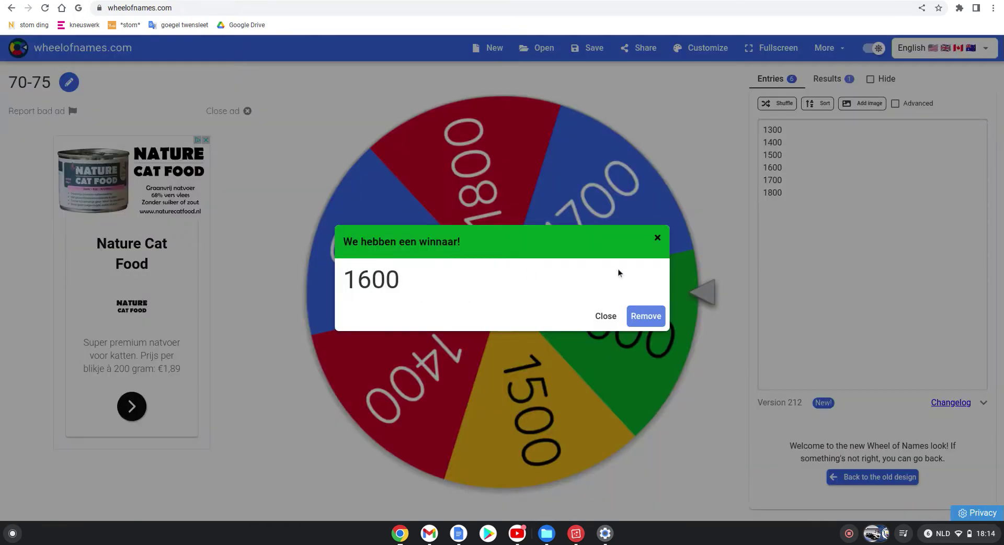
click(539, 62)
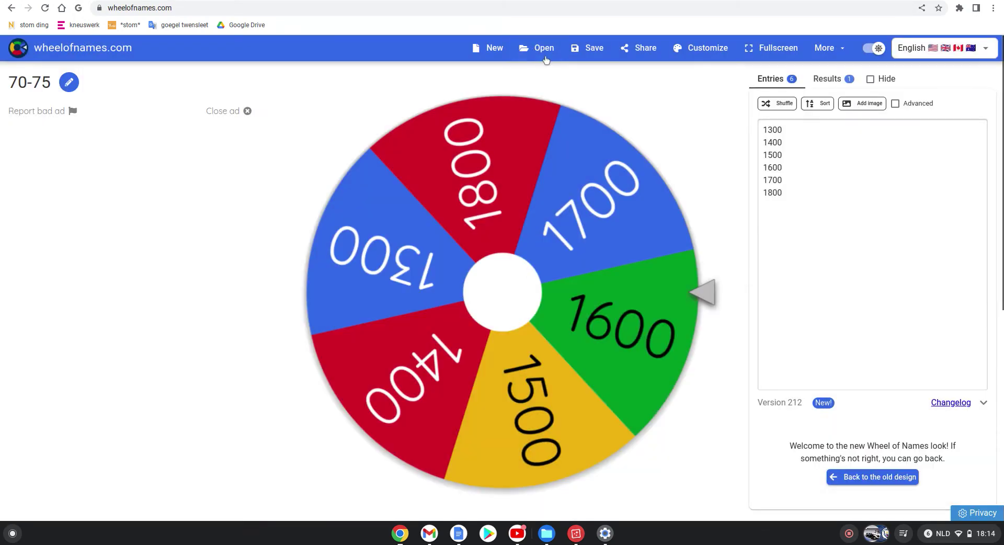
click(545, 57)
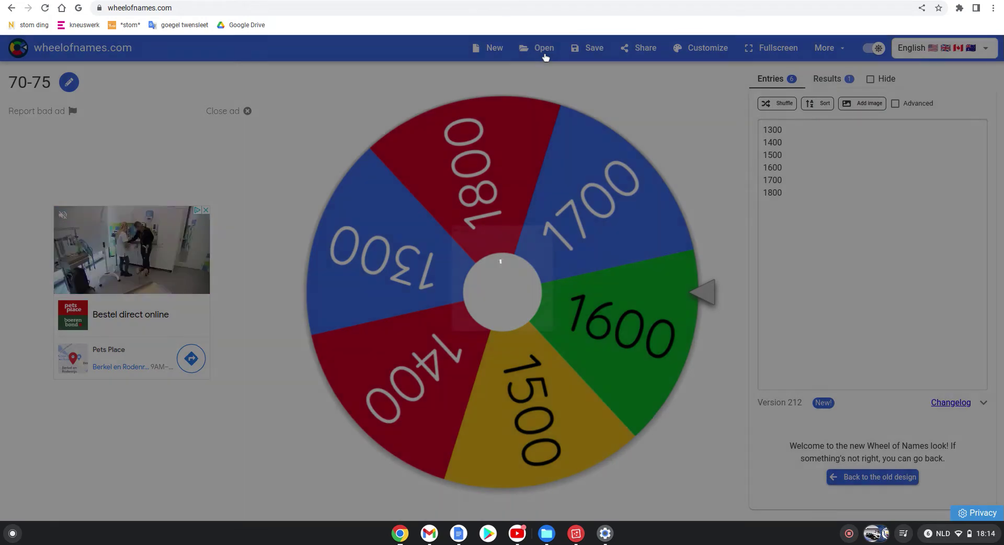
scroll(499, 291, down, 5)
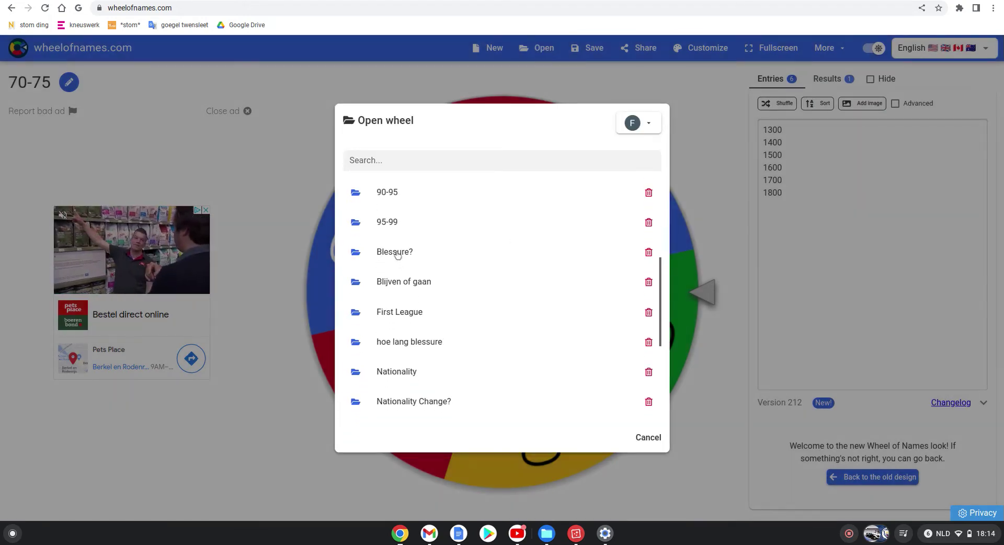
scroll(397, 255, down, 3)
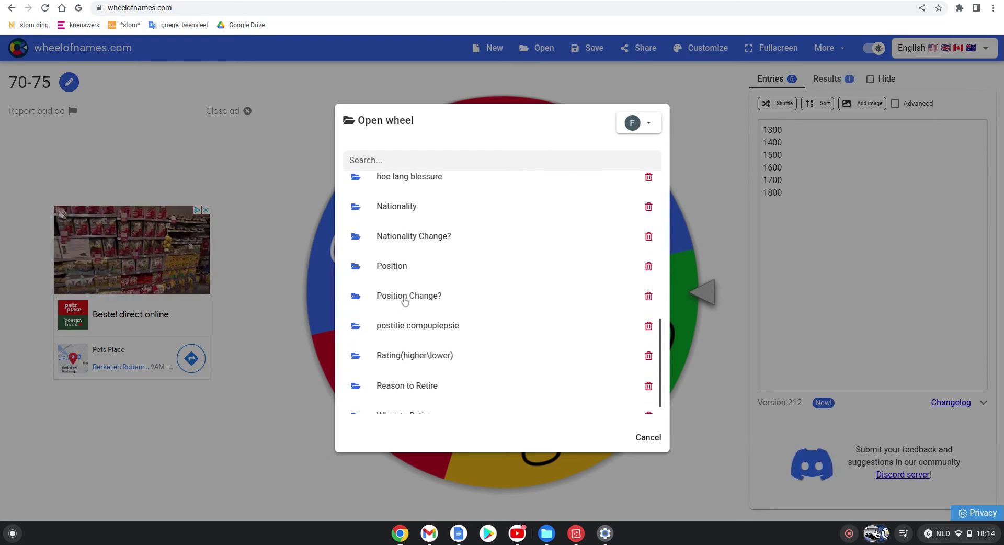
click(405, 297)
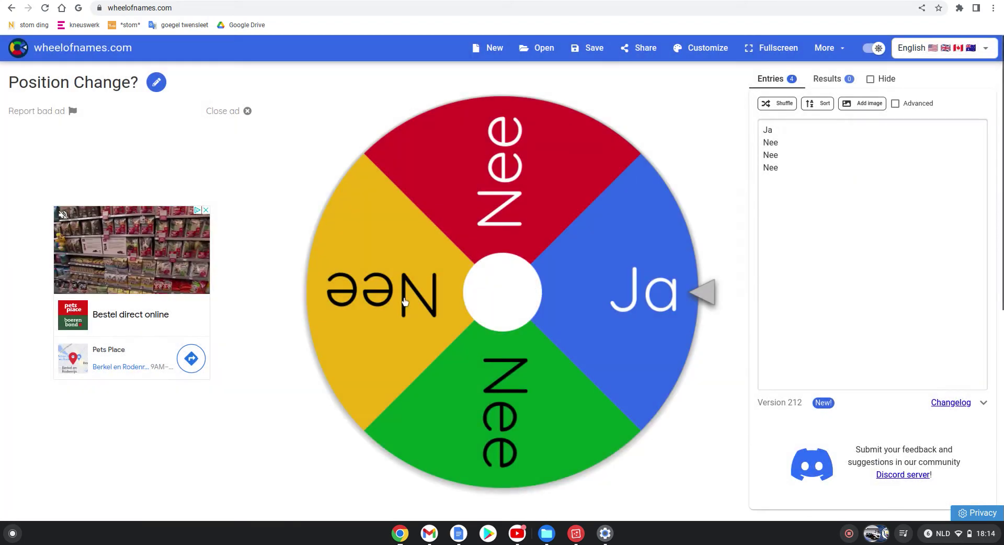
click(469, 300)
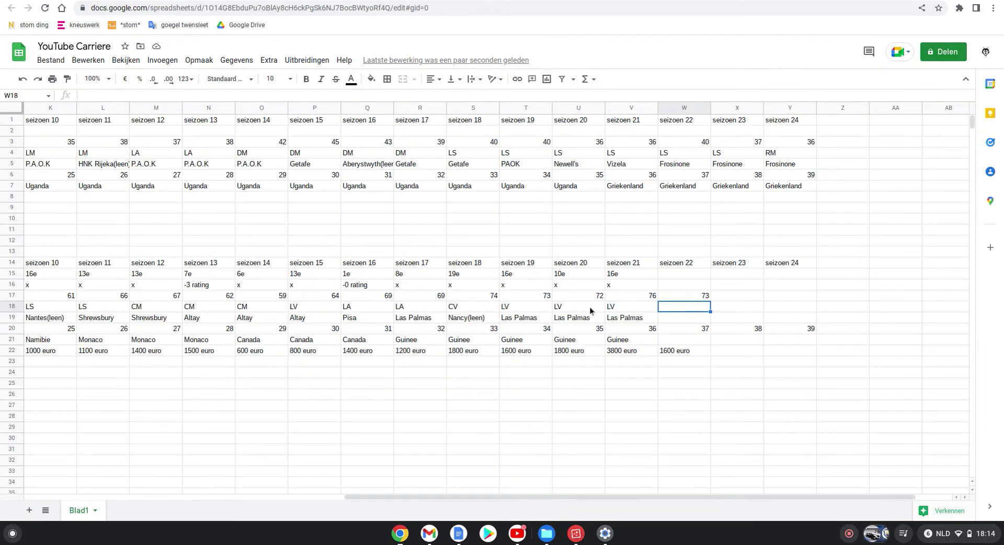
text(LV)
click(666, 332)
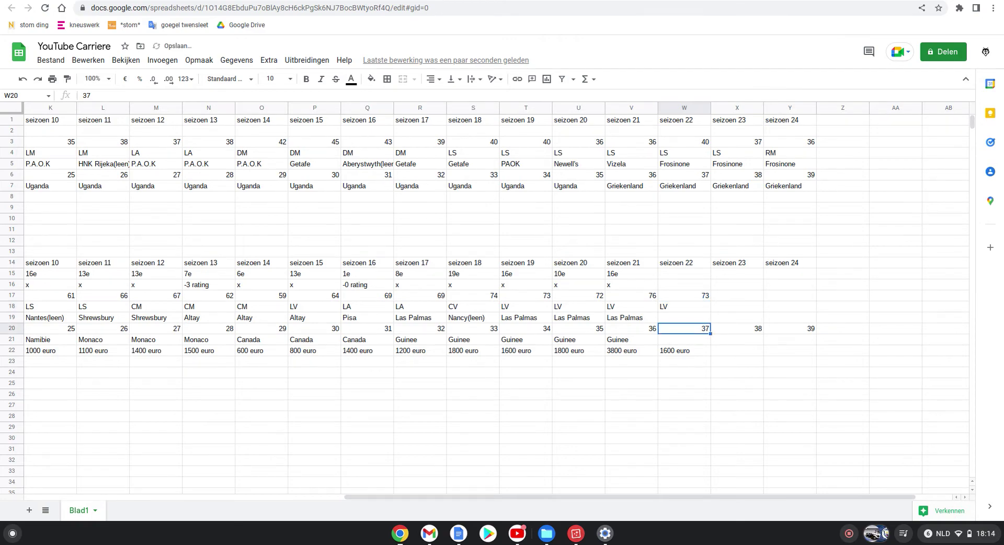
On wheelofnames.com, open and spin the saved wheel Nationality Change?, and record Guinee as the seizoen 22 country in cell W21 of YouTube Carriere
key(alt+Tab)
click(515, 316)
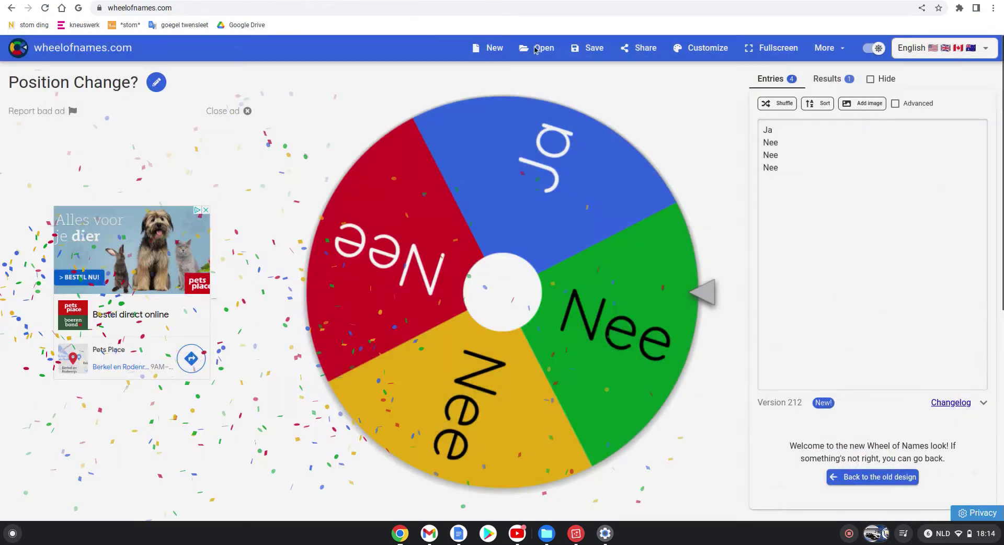
click(535, 49)
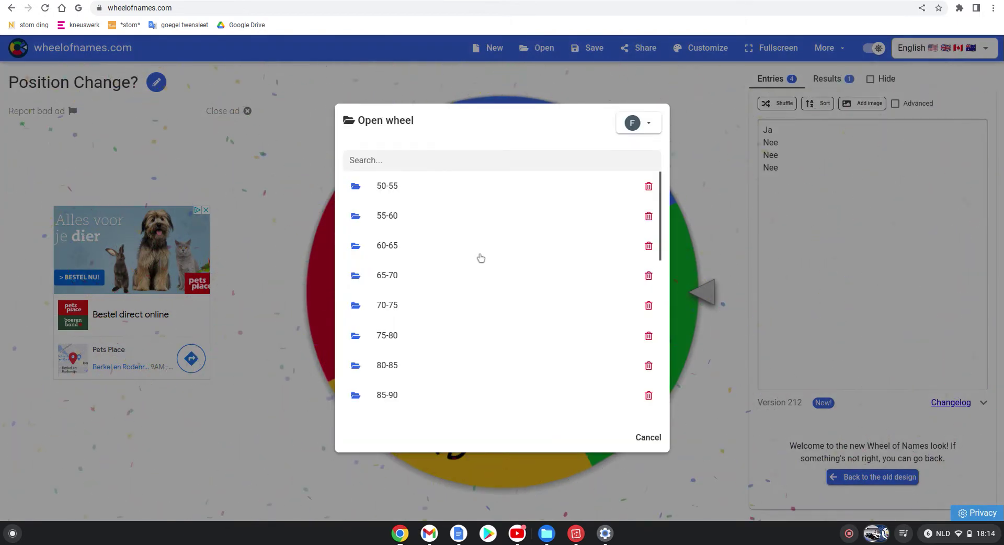
scroll(480, 258, down, 5)
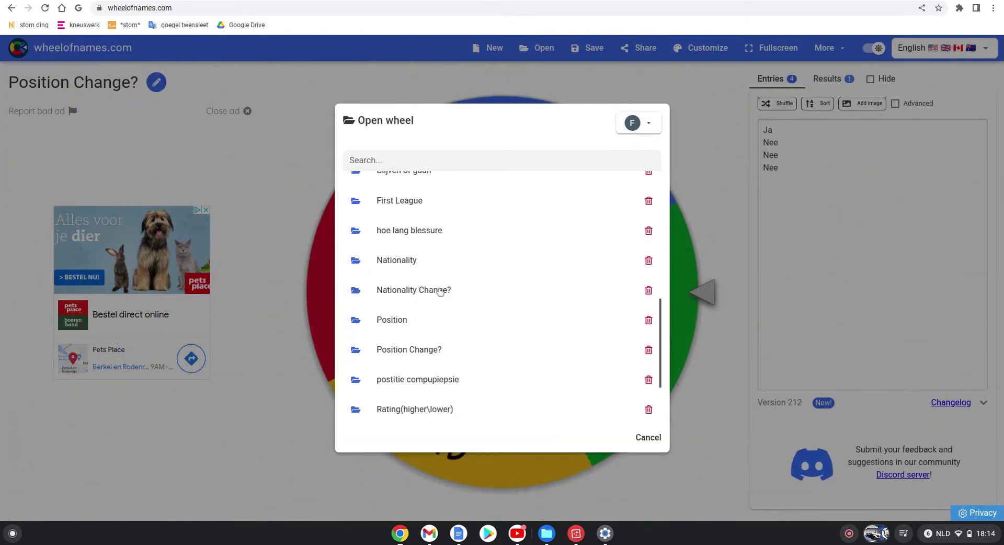
click(440, 290)
click(485, 283)
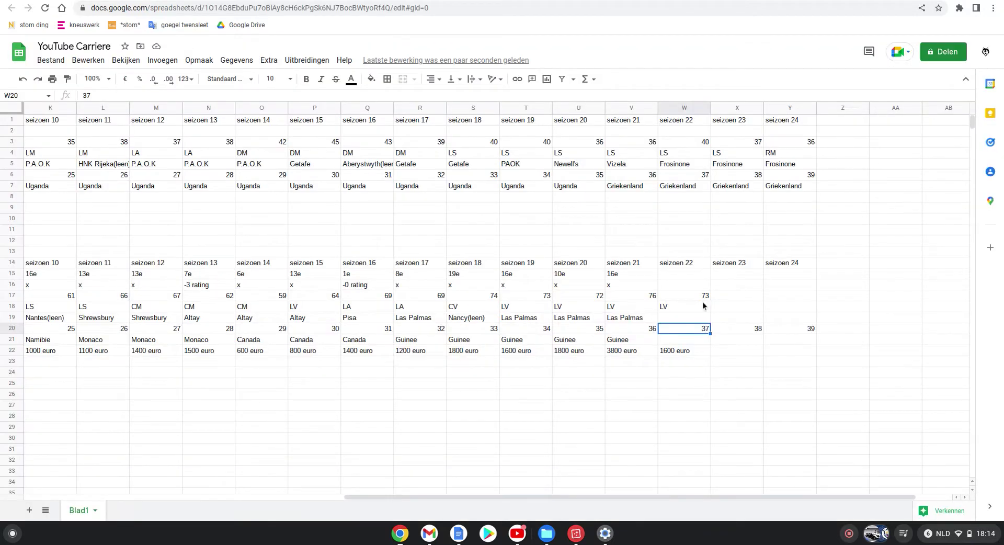
click(681, 345)
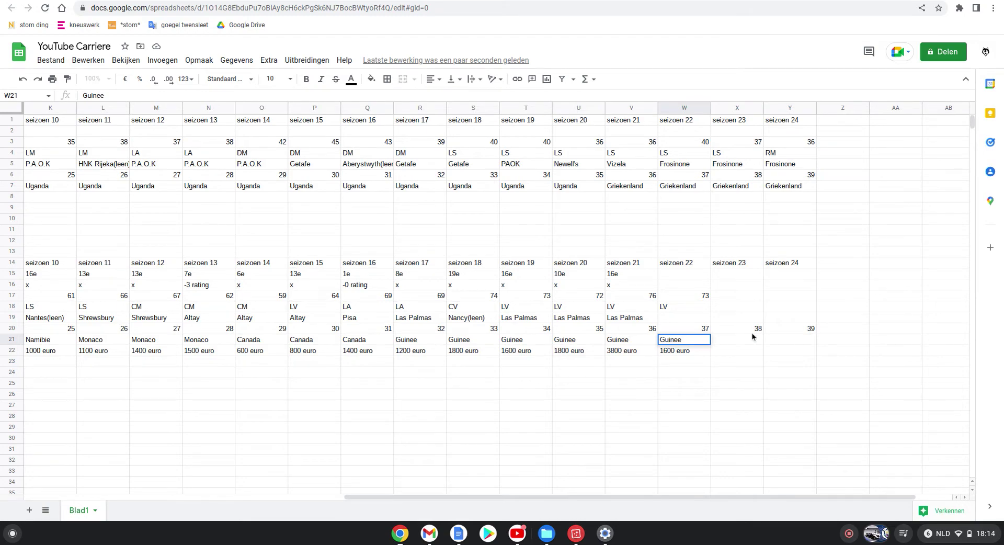
click(671, 320)
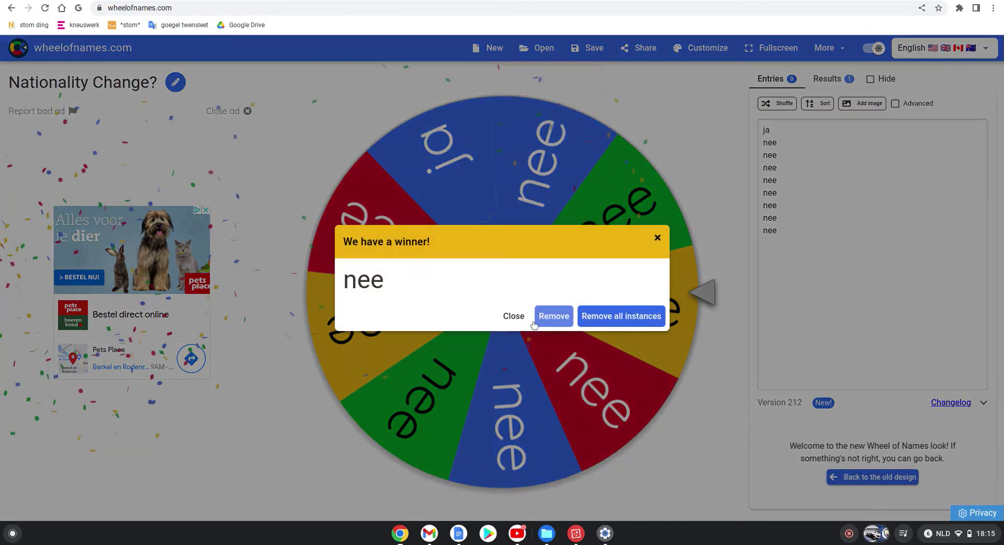
On wheelofnames.com, dismiss the nationality result, spin the saved wheel Blessure?, and go to the seizoen 22 cells W16 and W15 in YouTube Carriere
key(Escape)
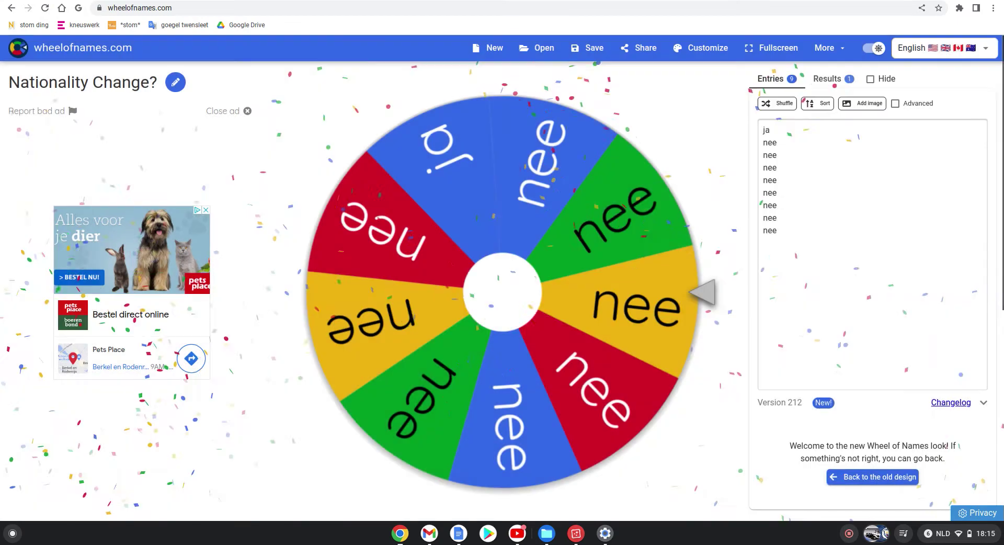
click(528, 49)
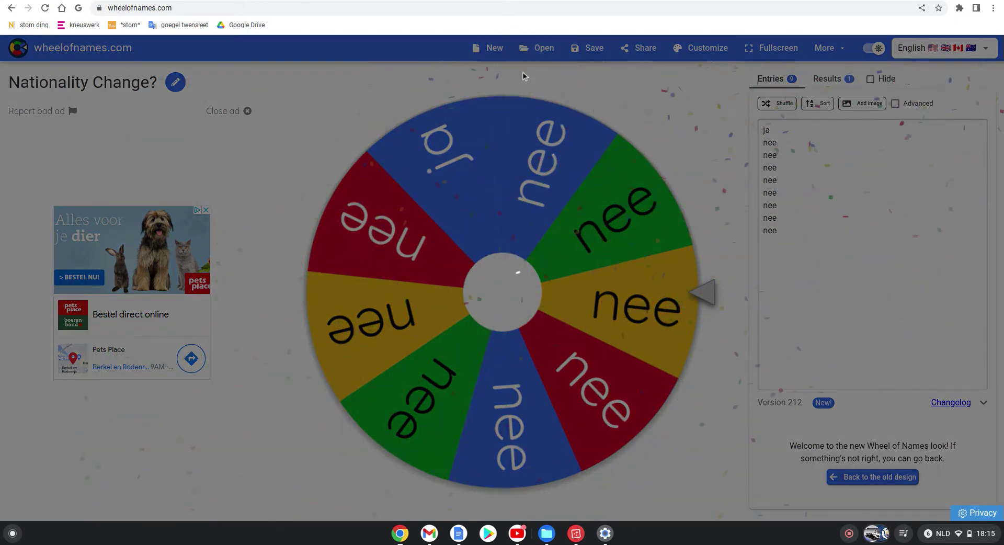
scroll(500, 209, down, 10)
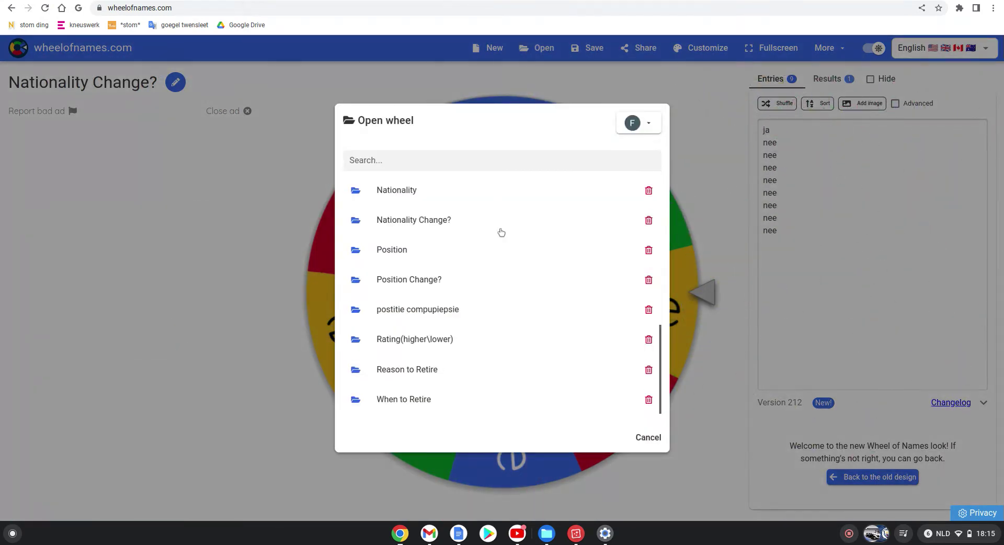
scroll(494, 257, up, 3)
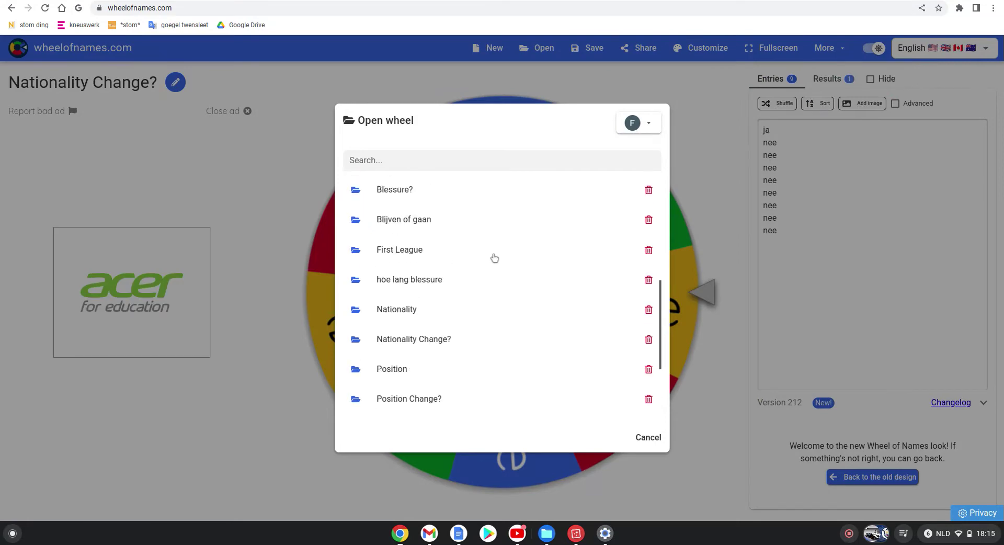
click(404, 194)
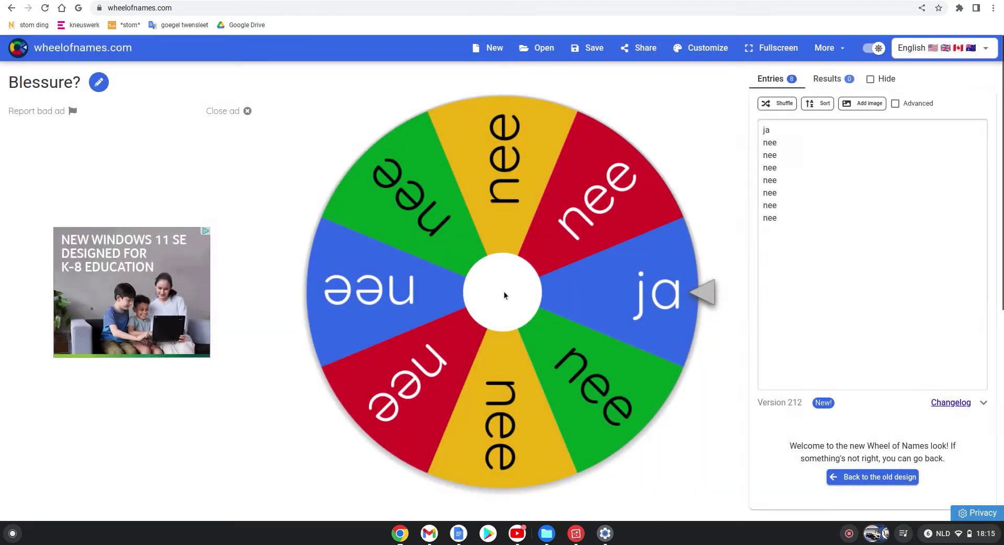
click(519, 315)
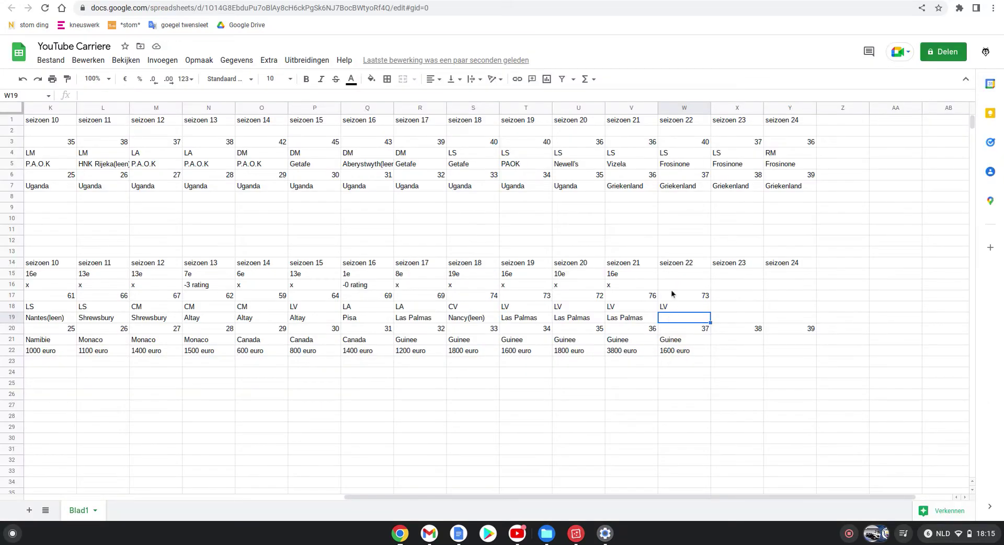
click(663, 285)
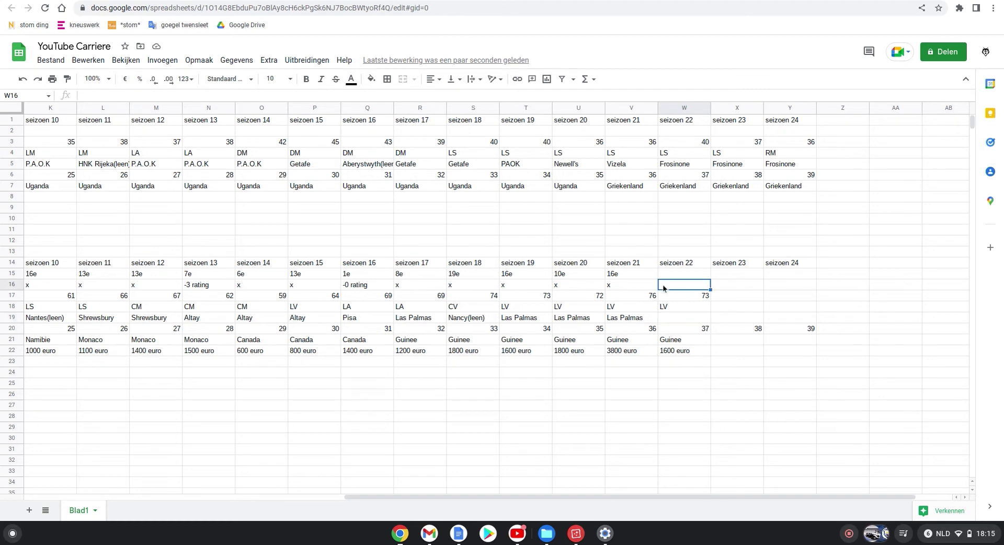
click(691, 274)
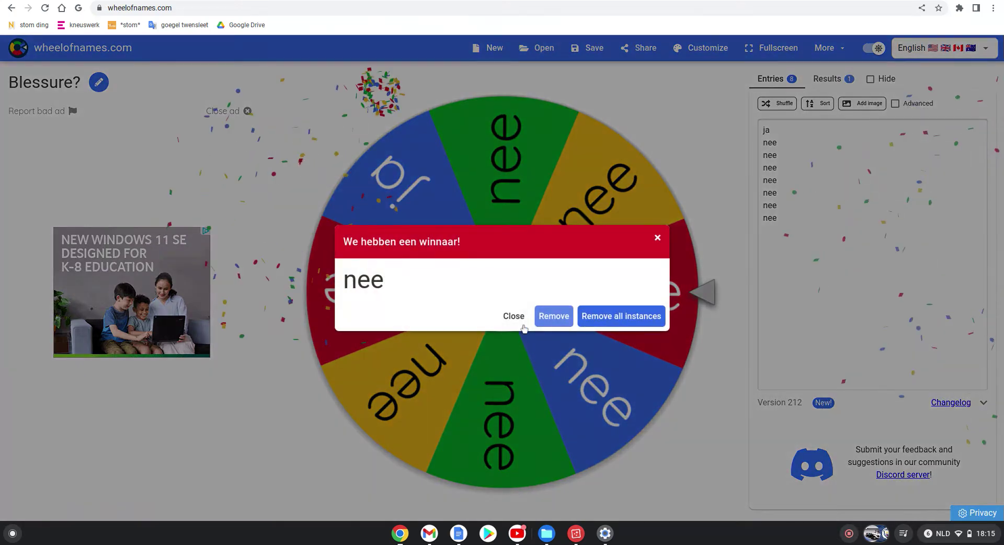
Dismiss the Blessure? result, open the saved wheel Blijven of gaan, spin it and close its result
key(Escape)
click(539, 48)
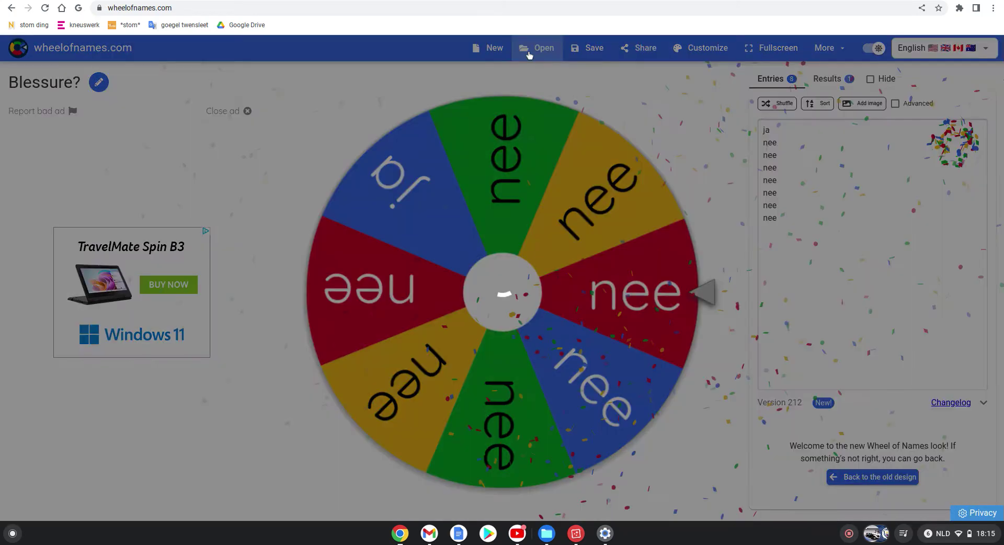
scroll(554, 243, down, 5)
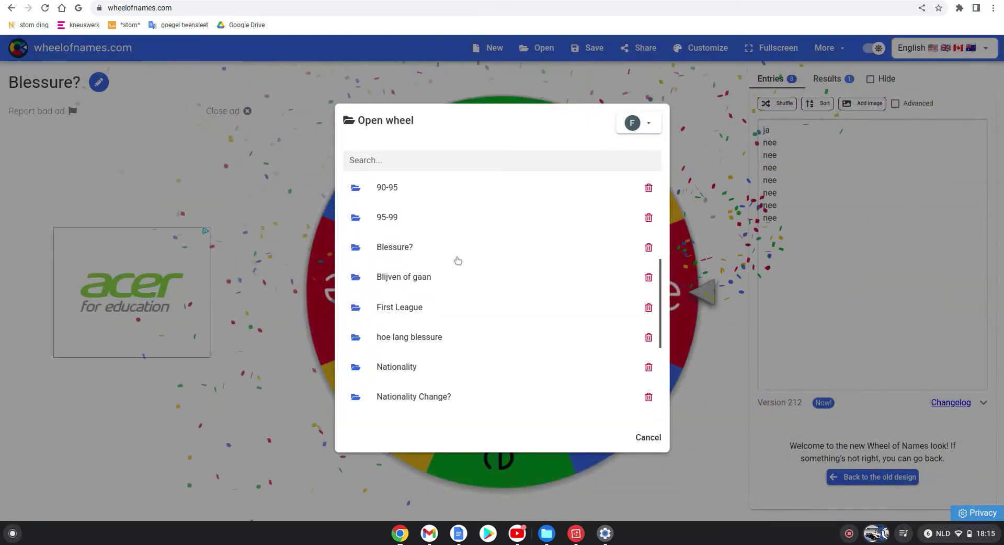
click(432, 277)
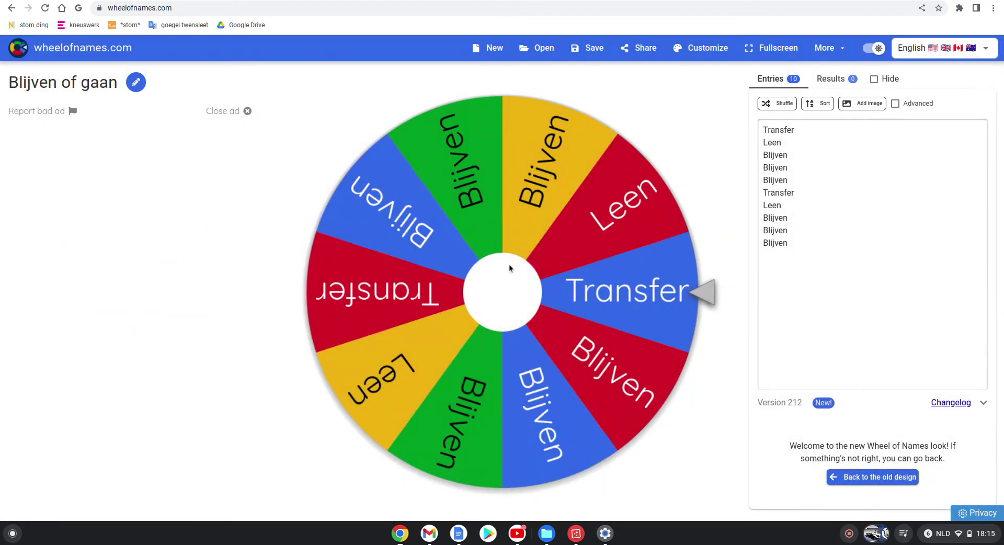
click(510, 263)
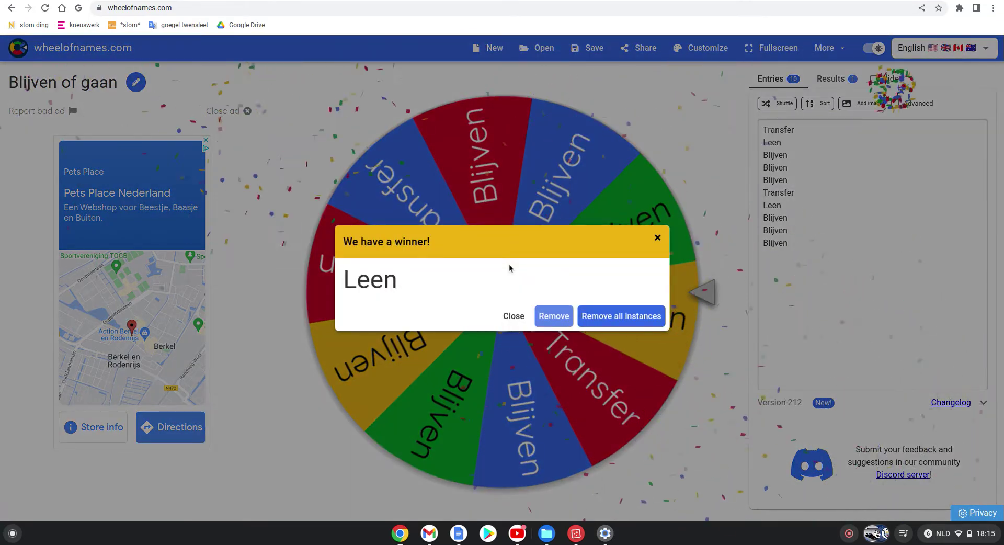
click(513, 316)
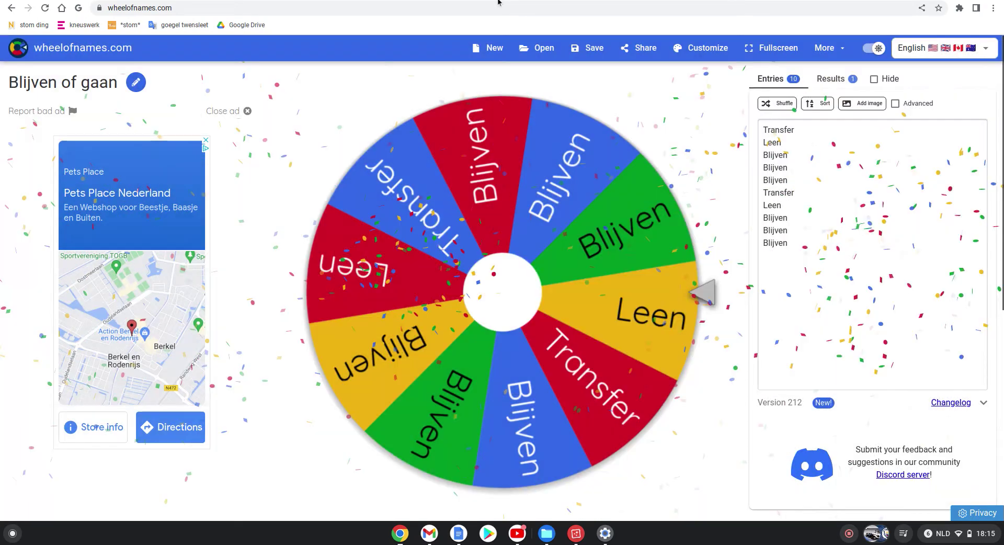
Open the saved wheel First League, spin it and close the result without removing the winning entry
click(525, 58)
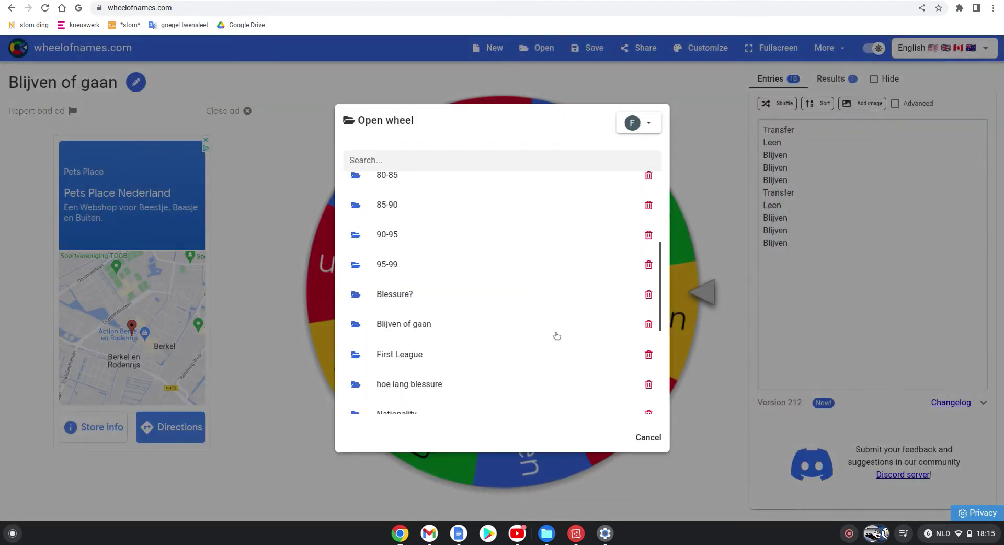
scroll(402, 345, down, 3)
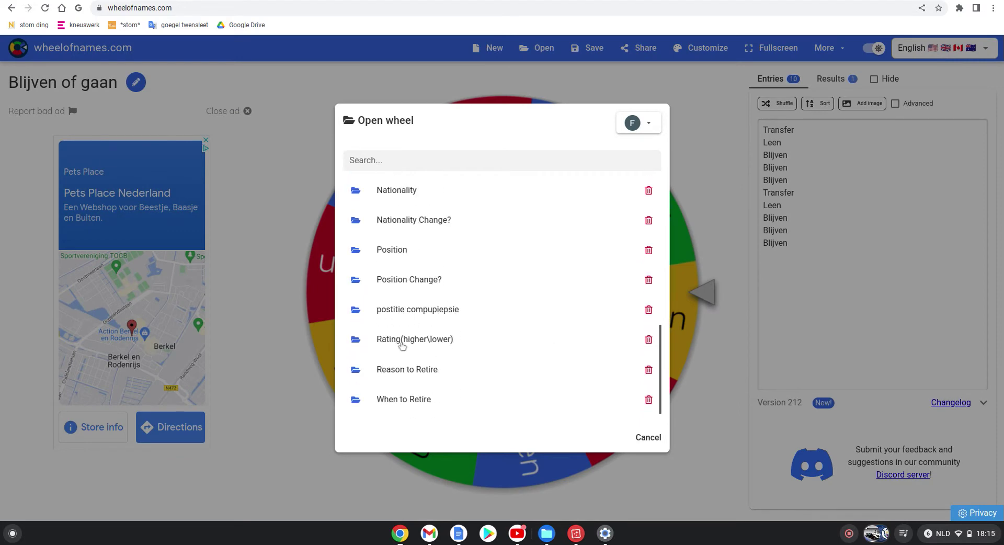
scroll(401, 345, up, 2)
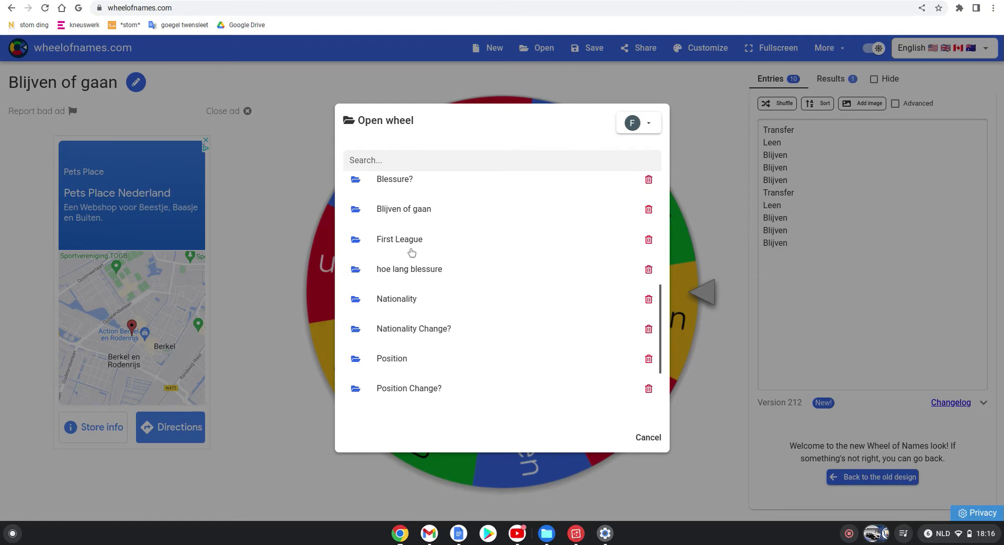
click(411, 251)
click(500, 296)
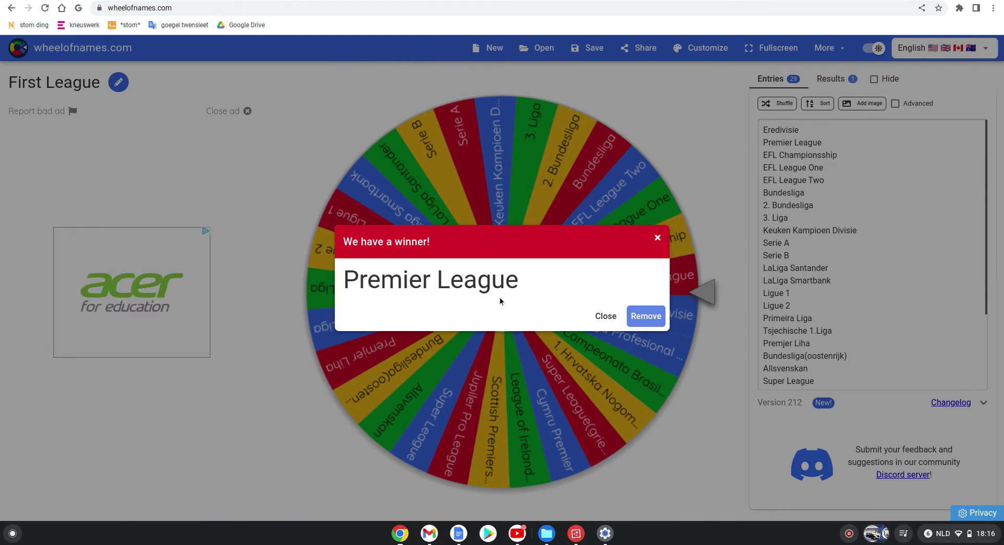
click(605, 315)
Replace all league entries on the wheel with the clubs Liverpool, West Ham and Man City, one per line
scroll(879, 276, down, 2)
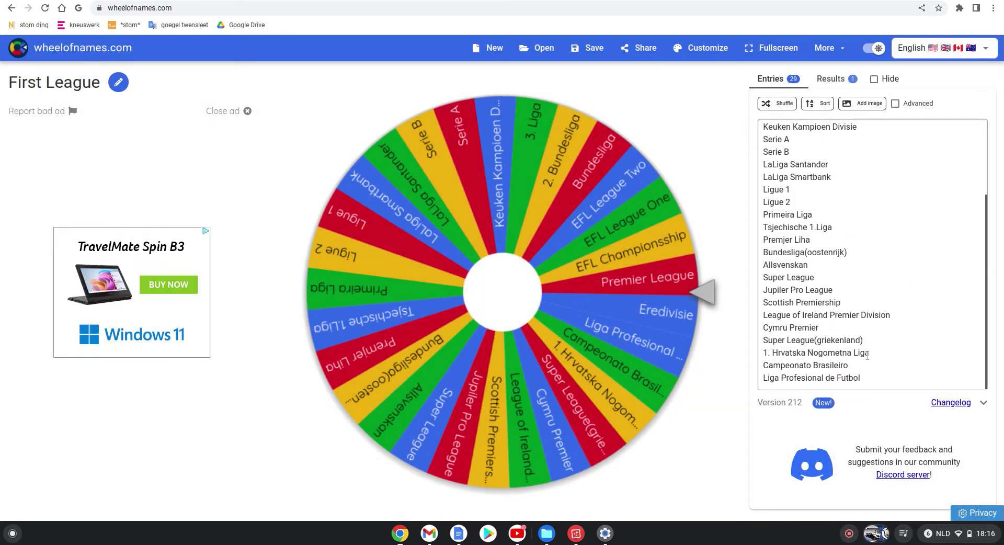
key(ctrl+a)
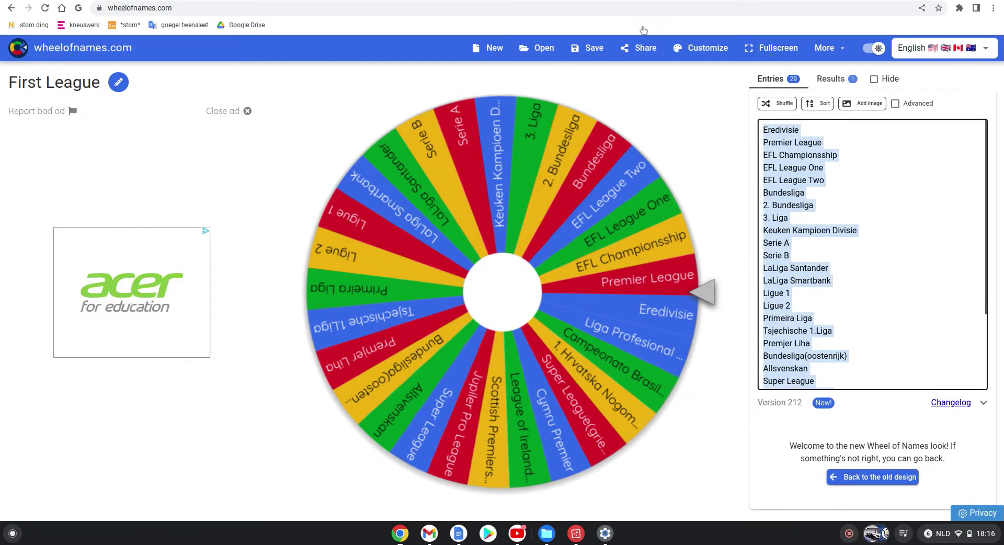
key(BackSpace)
text(Liverpool)
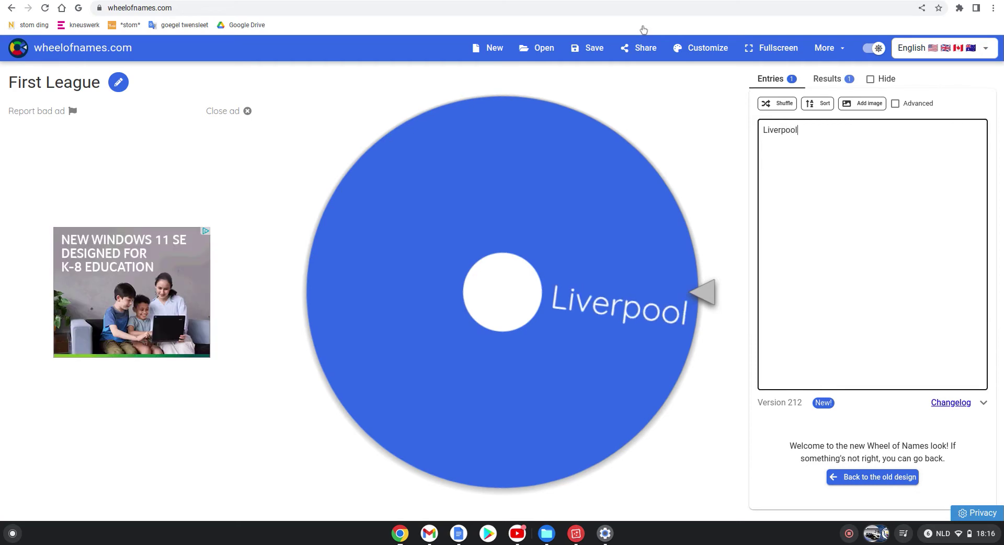
key(Return)
text(West Ham)
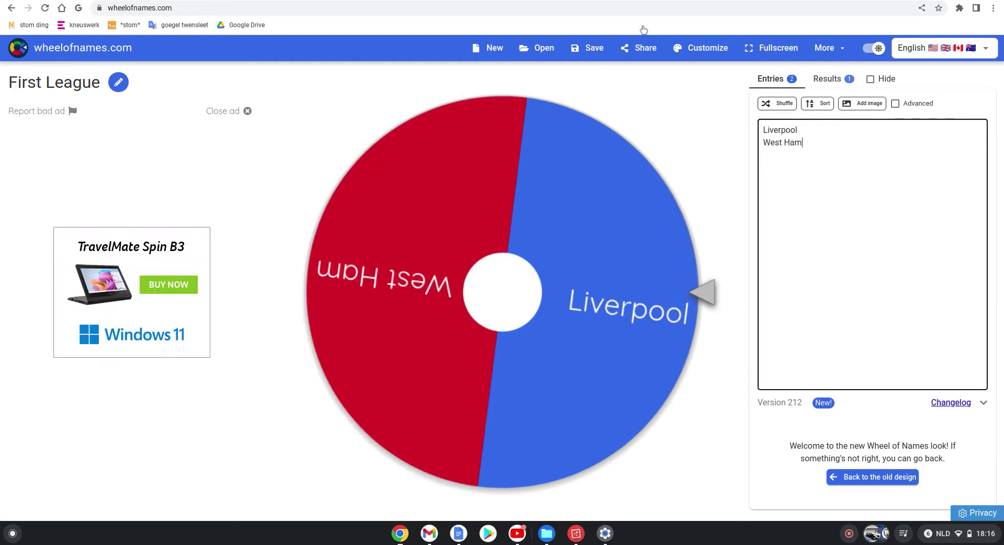
key(Return)
text(Man )
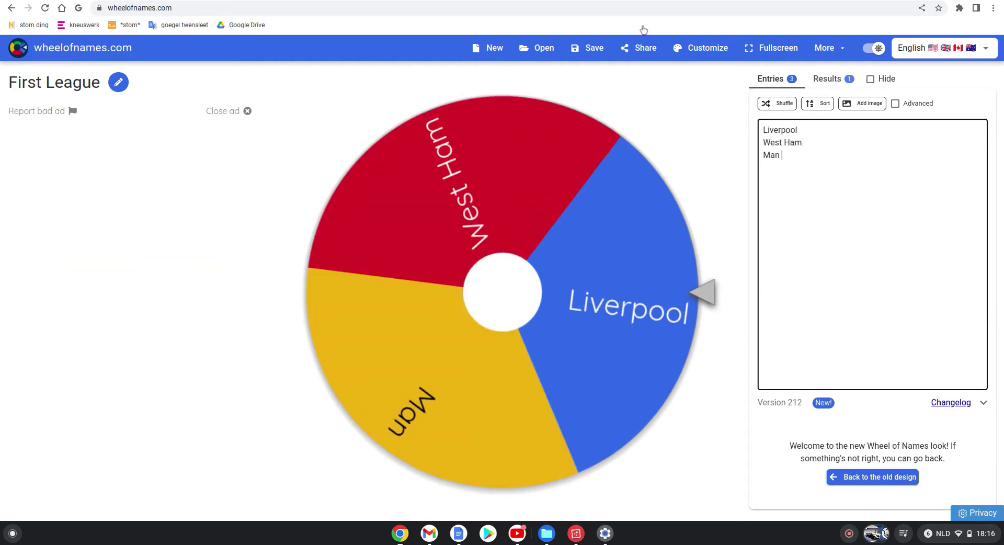
text(City)
key(Return)
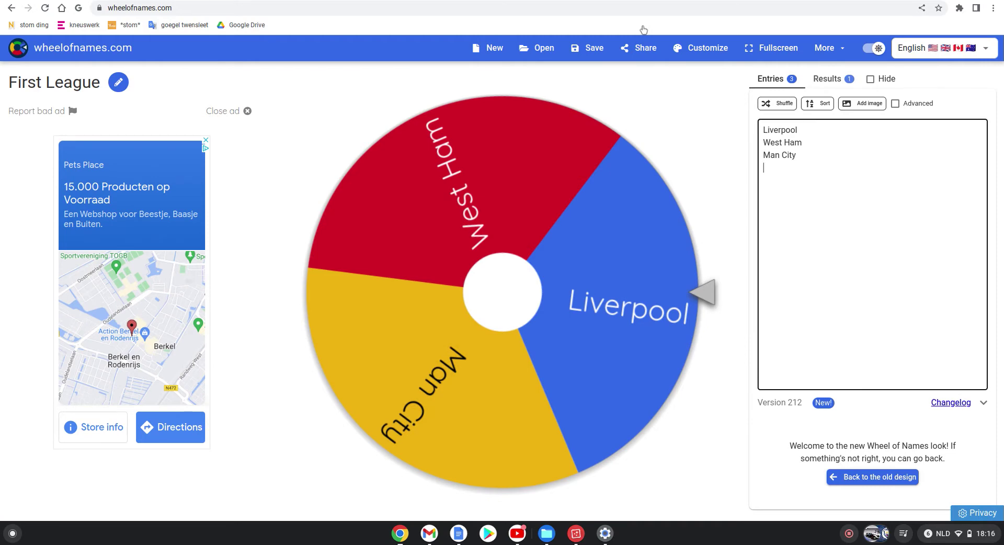
Add Man Utd, Spurs, Aston Villa and Brentford as further wheel entries, one per line
text(Man Utd )
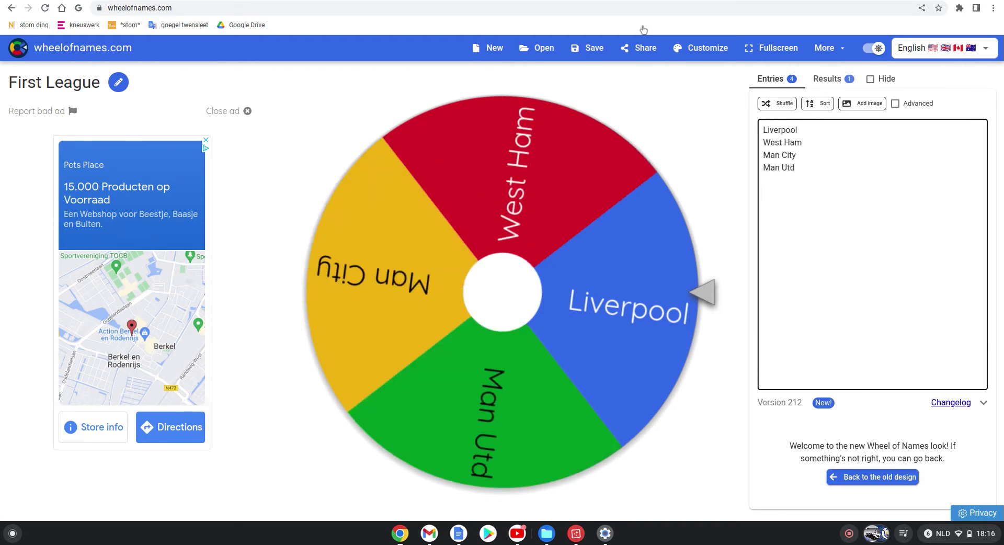
text(Spurs)
key(Return)
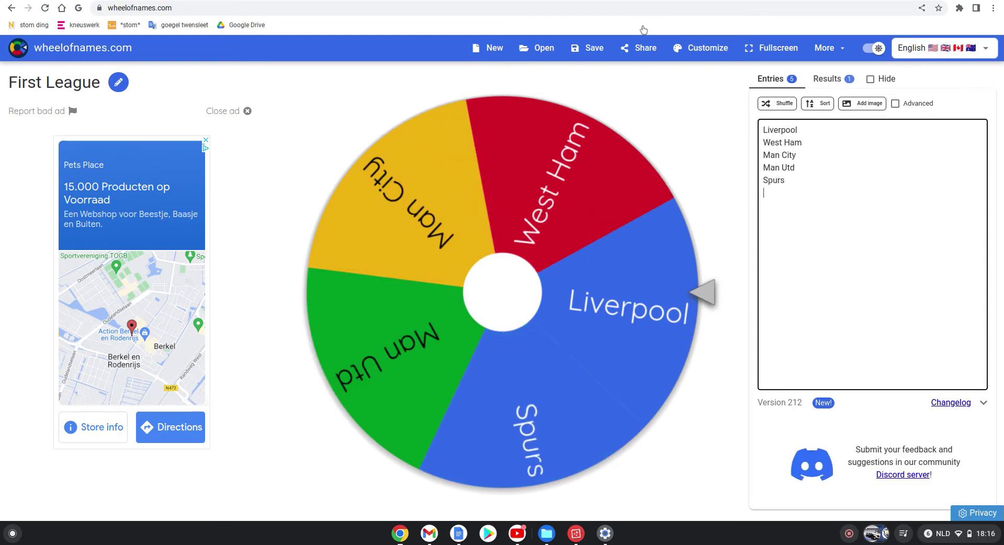
text(Aston V)
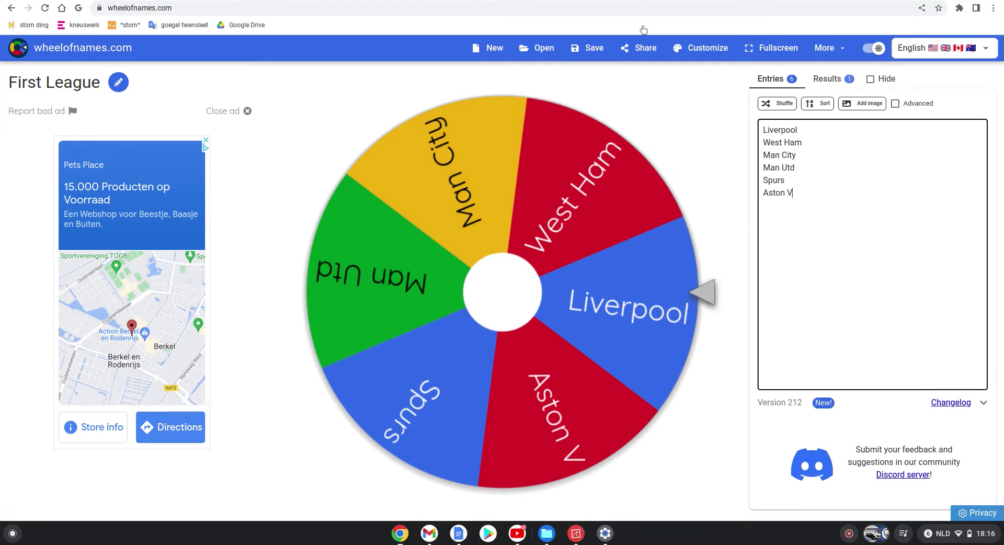
text(illa)
key(Return)
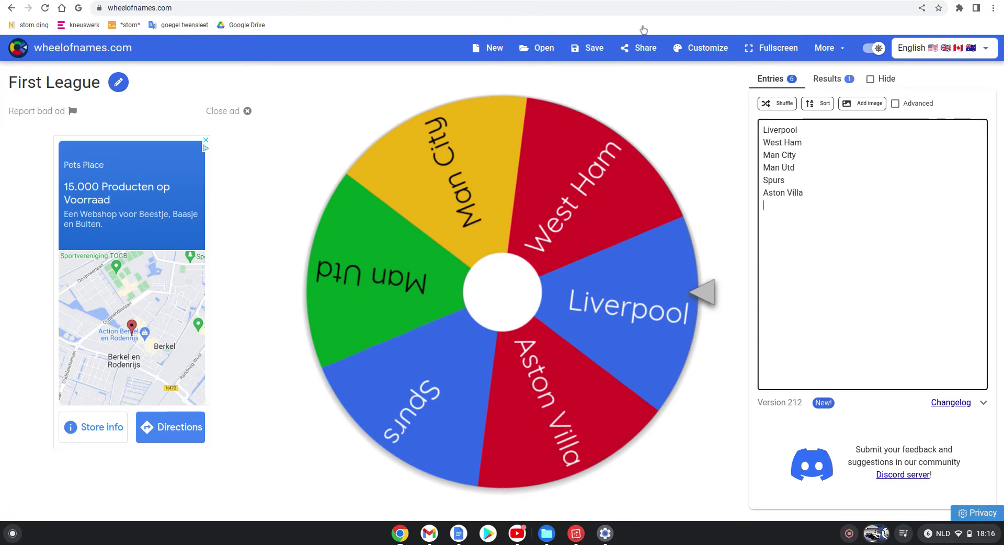
text(Brentford)
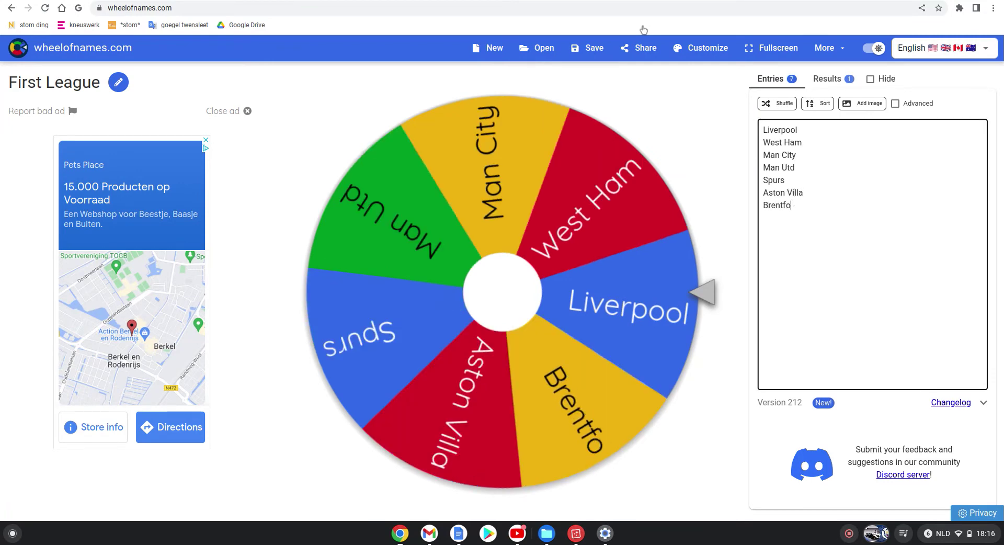
key(Return)
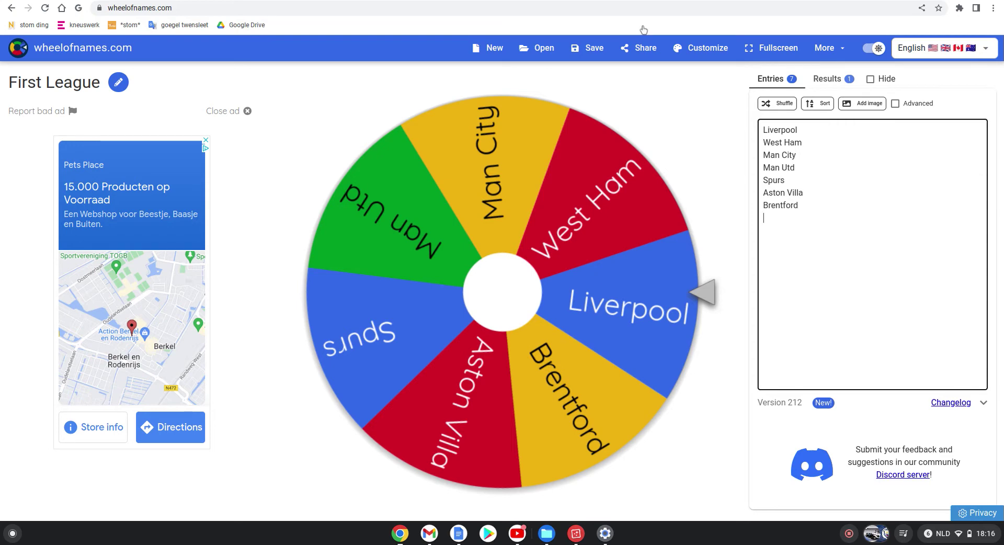
Add Leeds United, Arsenal and Chelsea to the end of the wheel's entries, one per line
text(Leeds U)
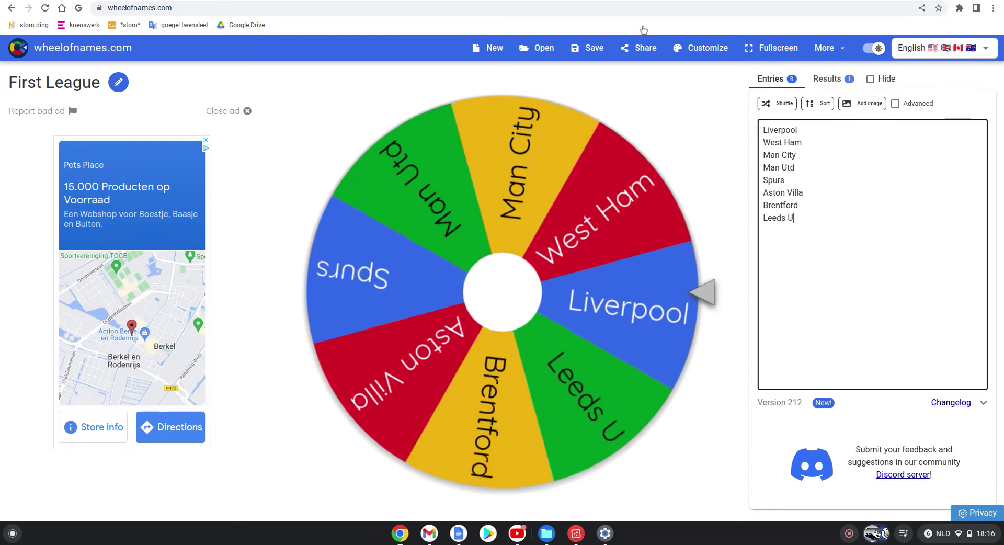
text(nited)
key(Return)
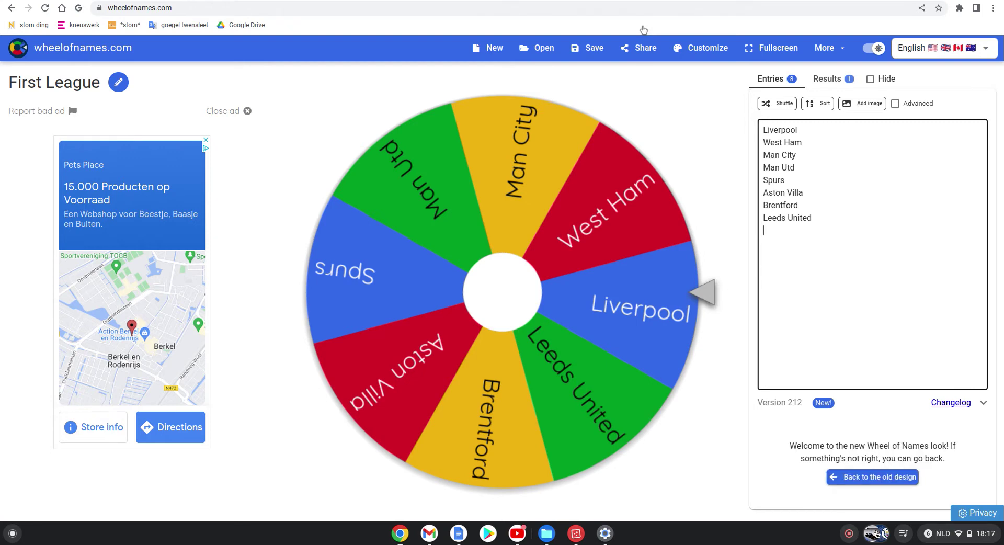
text(Arsenal)
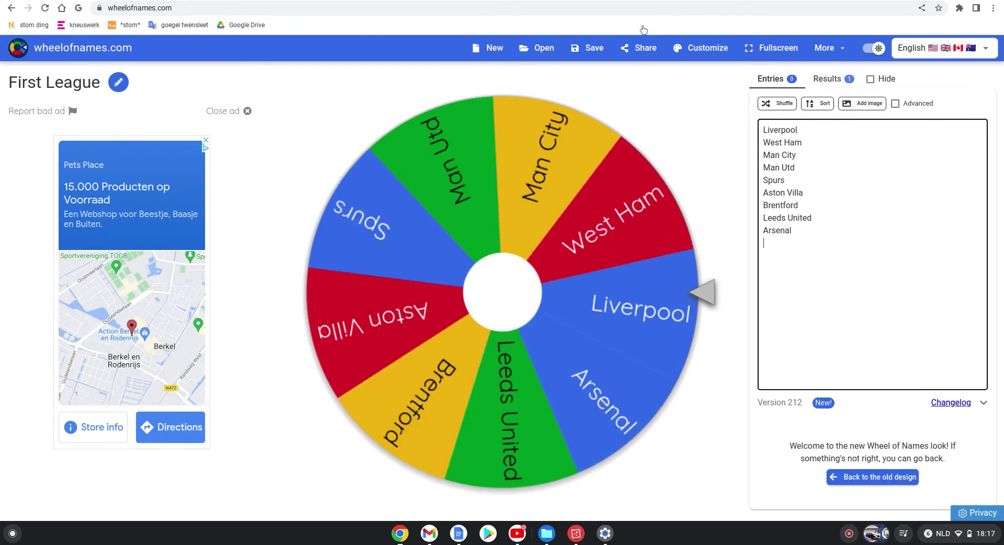
key(Return)
text(Ch)
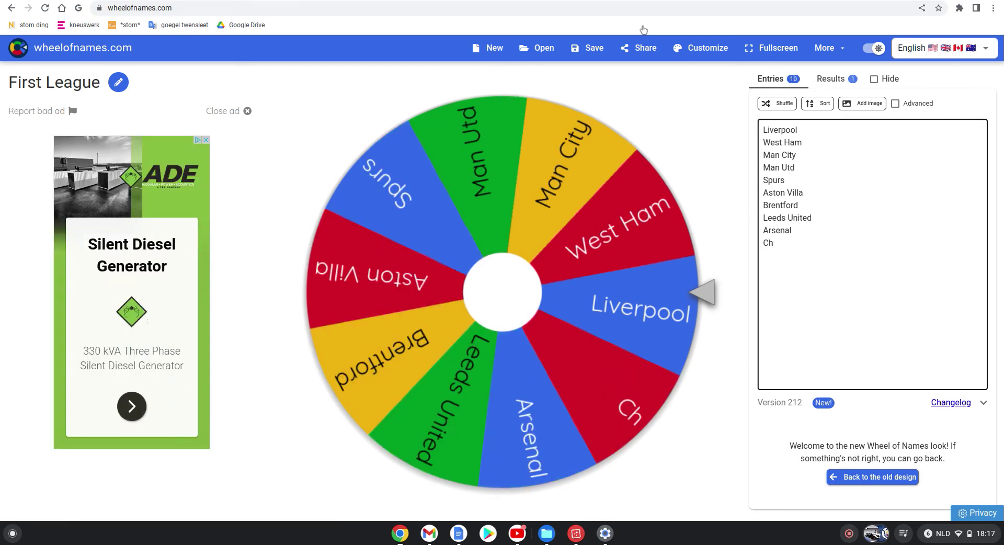
text(elsea)
key(Return)
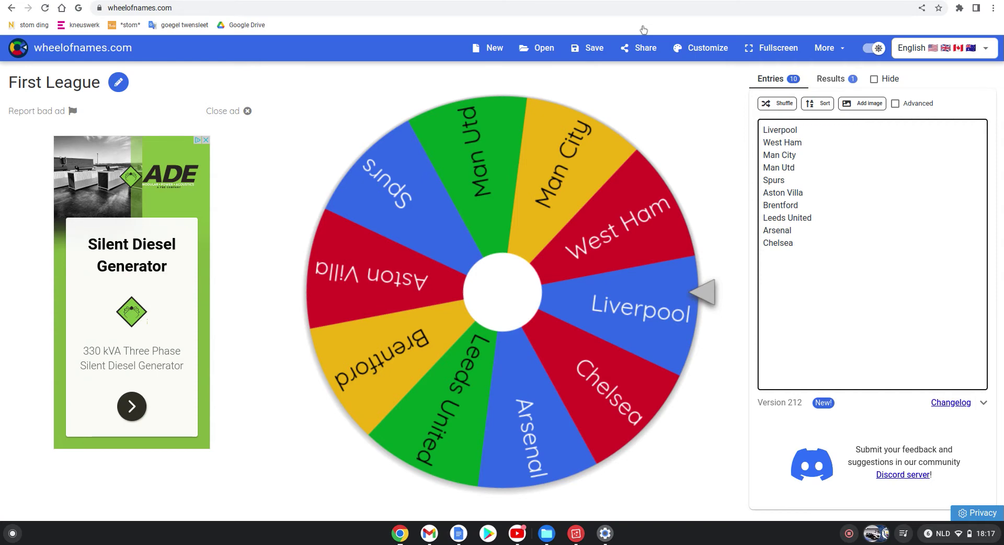
Add Newcastle as a wheel entry below Chelsea, correcting the mistyped text, and start a new line
text(nec)
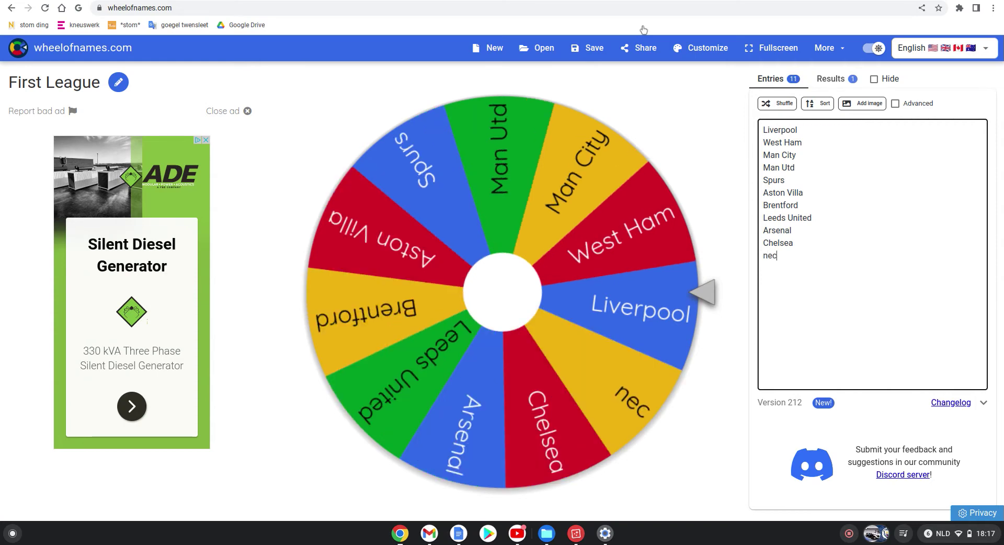
key(BackSpace)
key(BackSpace)
key(BackSpace)
text(New)
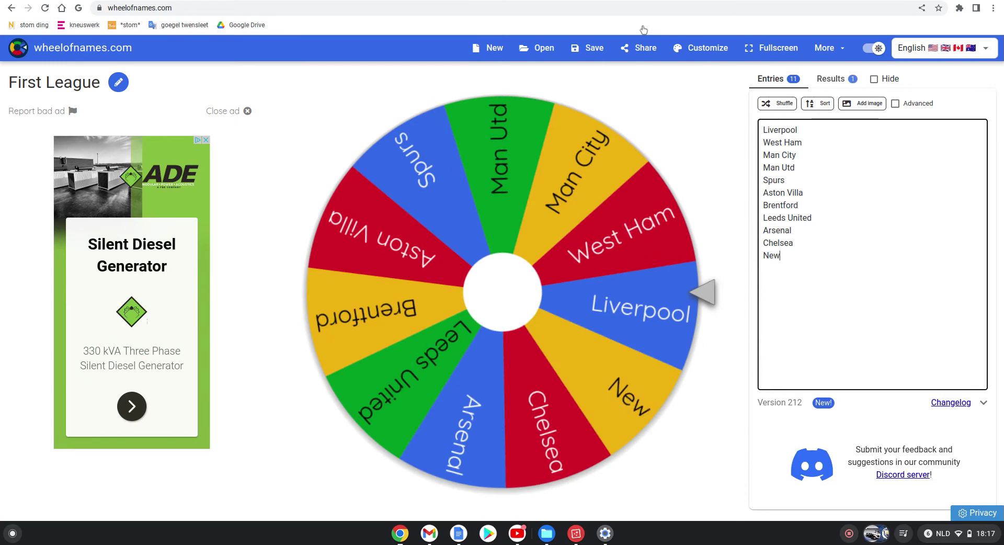
text(cas)
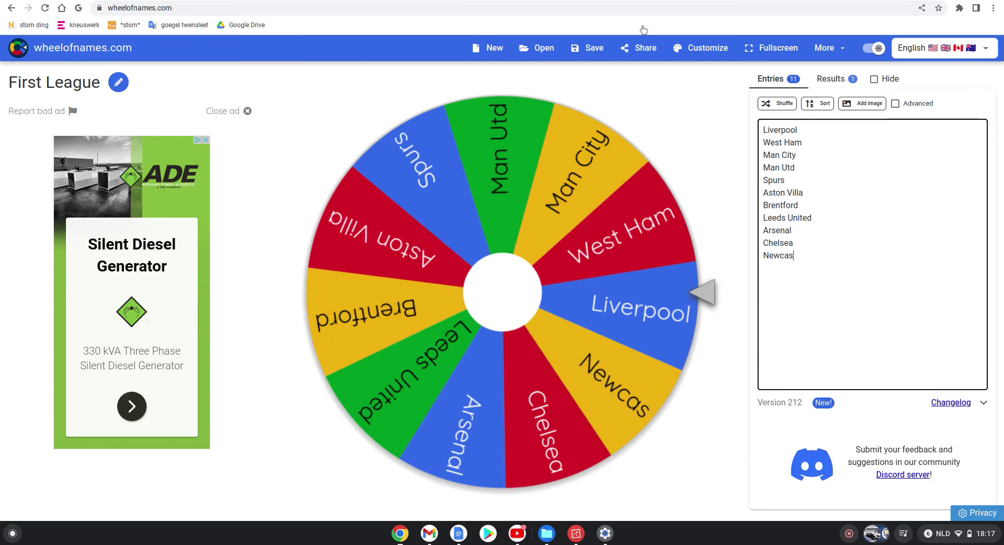
text(tle)
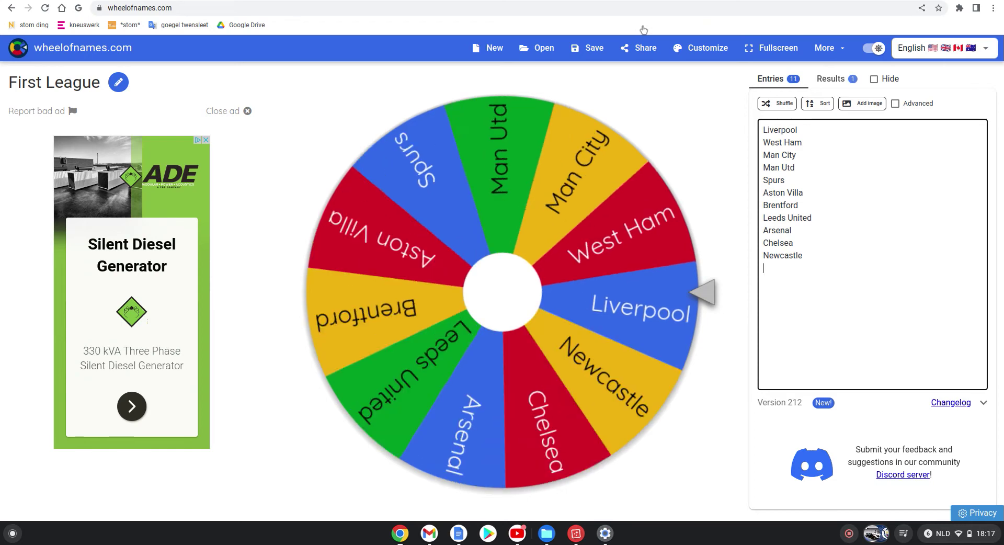
key(Return)
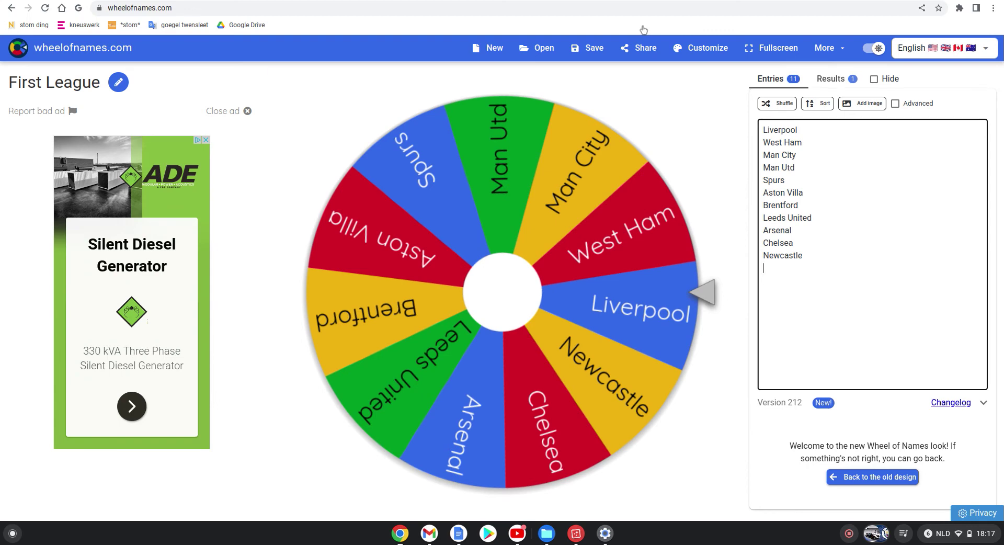
In a new browser tab, search for the Premier League and open its standings page on ad.nl
key(ctrl+r)
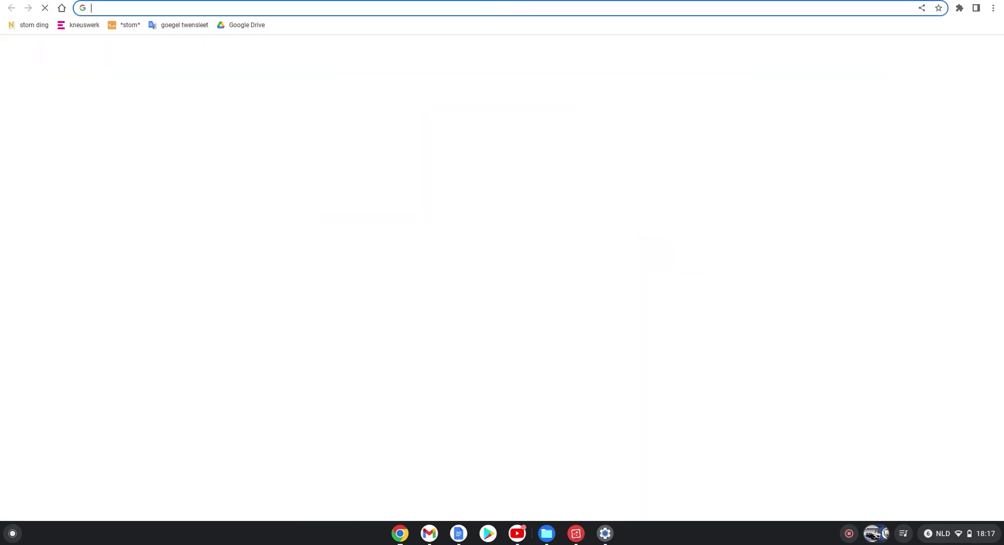
text(prem)
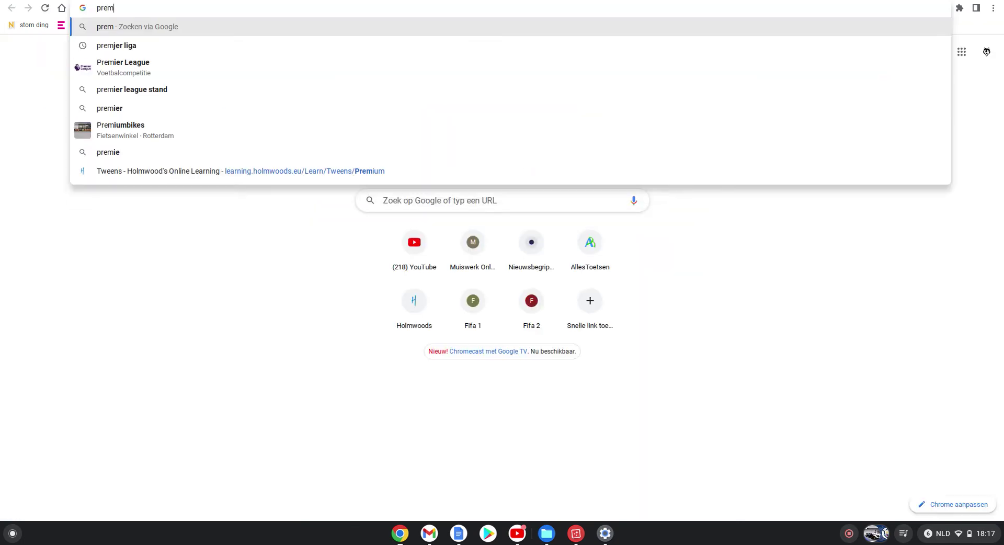
key(Down)
key(Down)
key(Return)
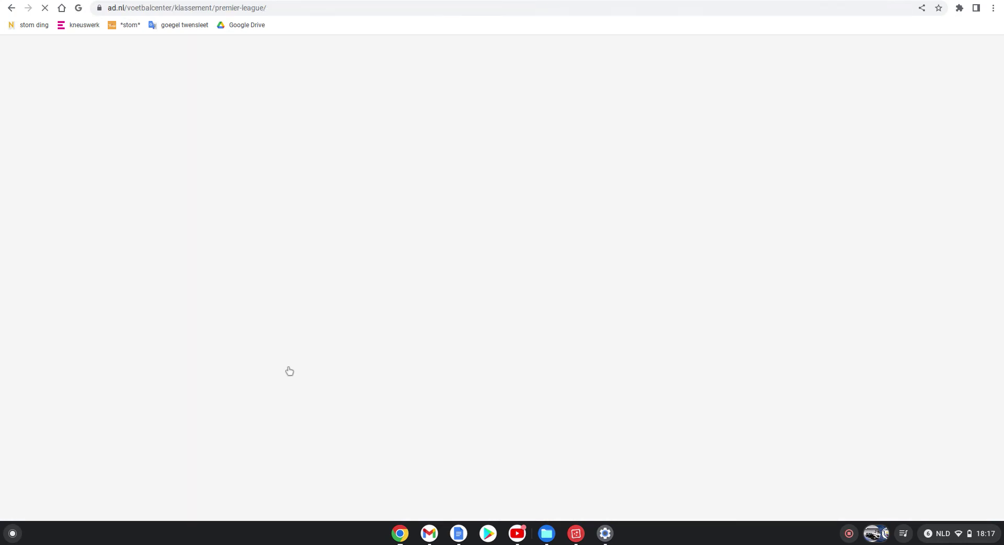
scroll(378, 262, down, 3)
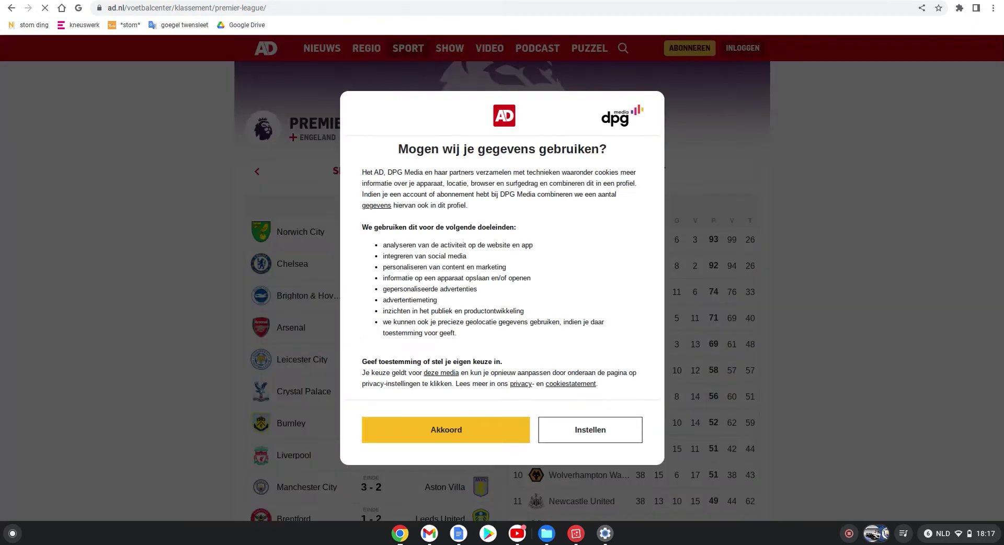
Accept the data consent notice on ad.nl, then add Norwich City as a wheel entry below Newcastle
click(476, 447)
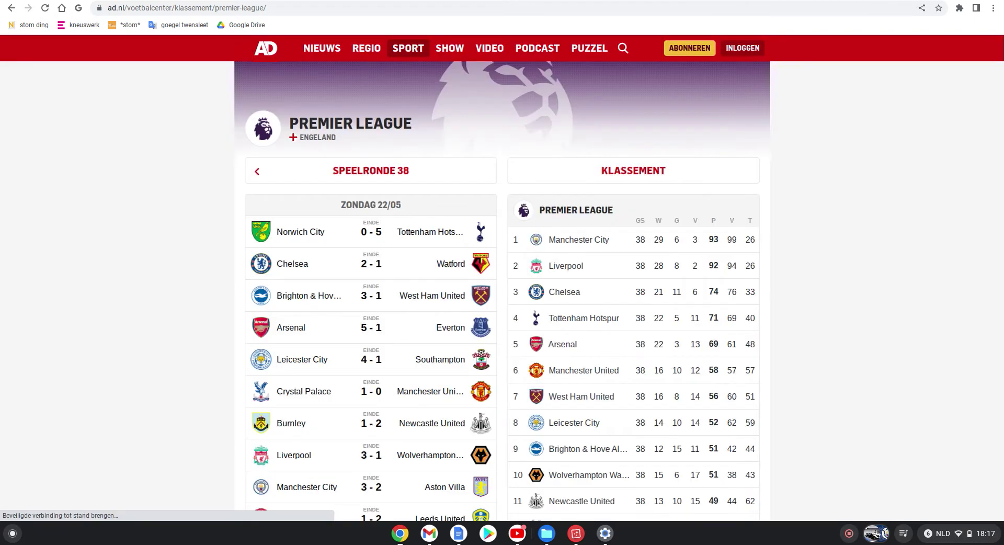
key(ctrl+Tab)
key(Return)
text(Norwick)
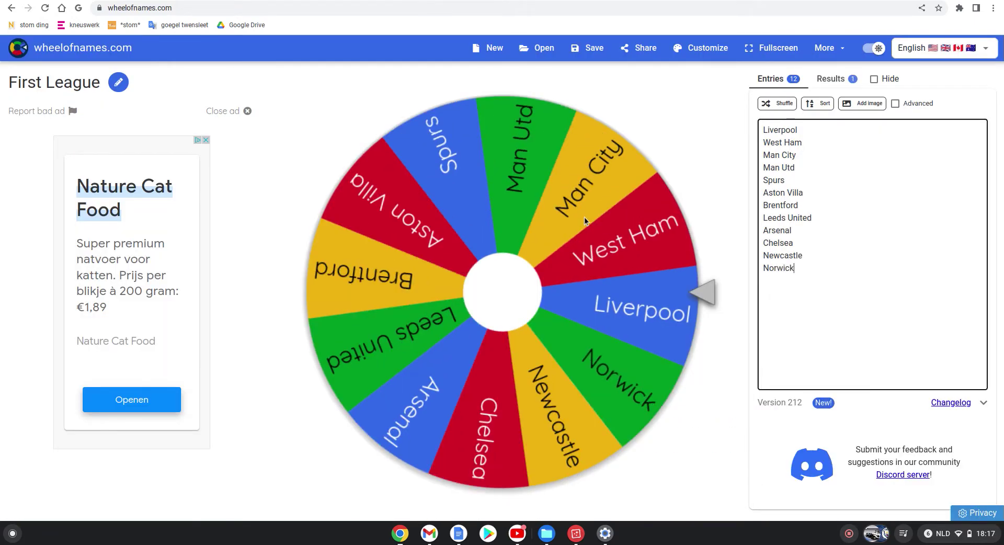
key(BackSpace)
text(h City)
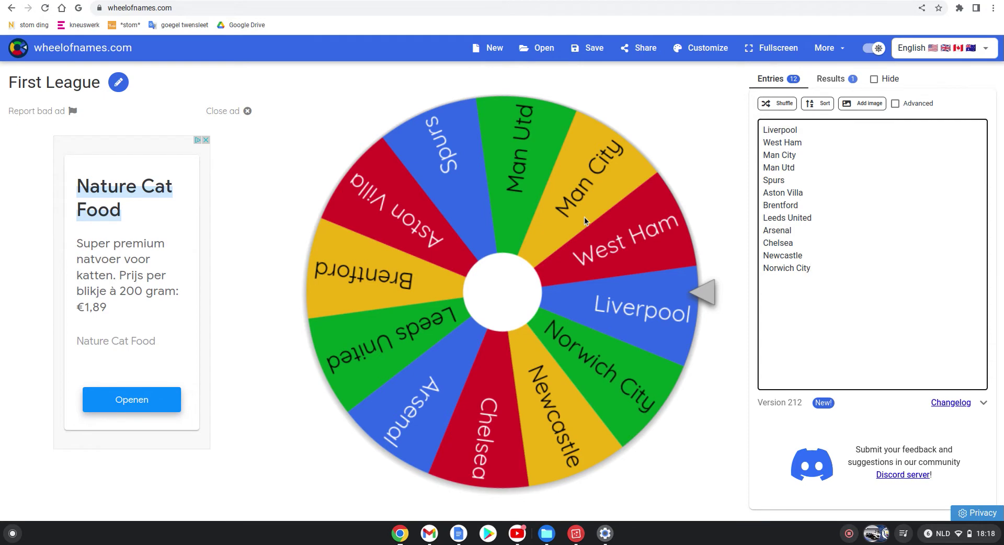
Add Watford, Everton and Brighton to the end of the wheel's entries, one per line
key(Return)
text(Watford)
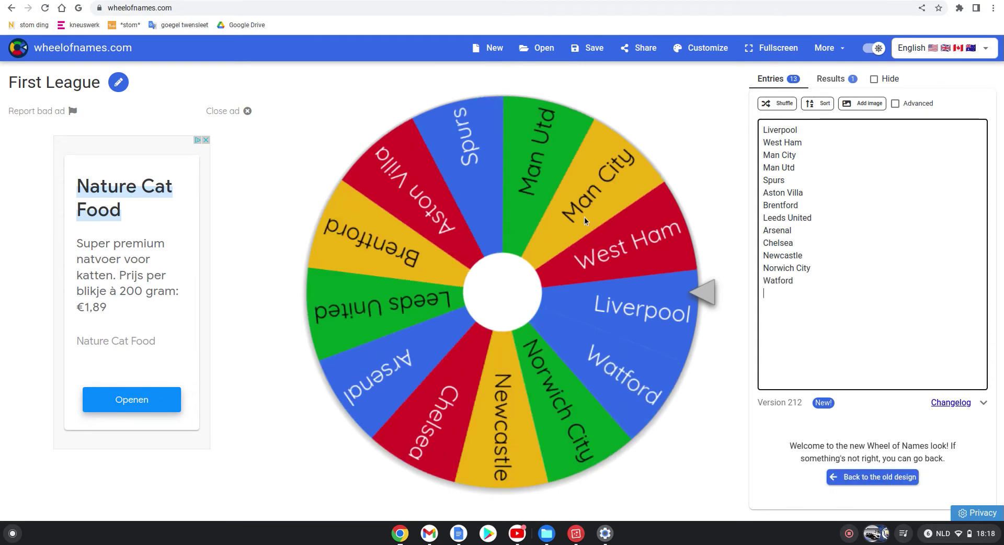
key(Return)
text(Everton)
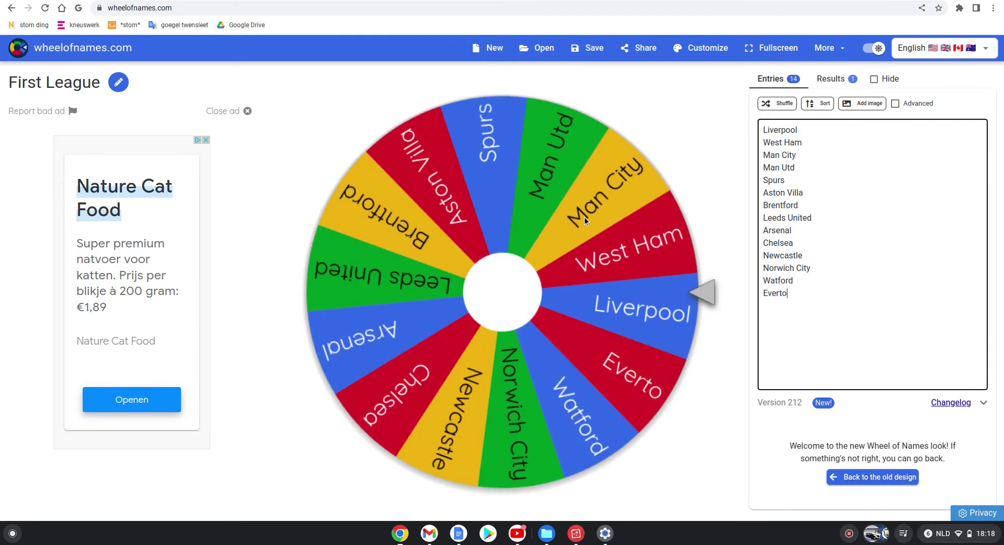
key(Return)
text(Bright)
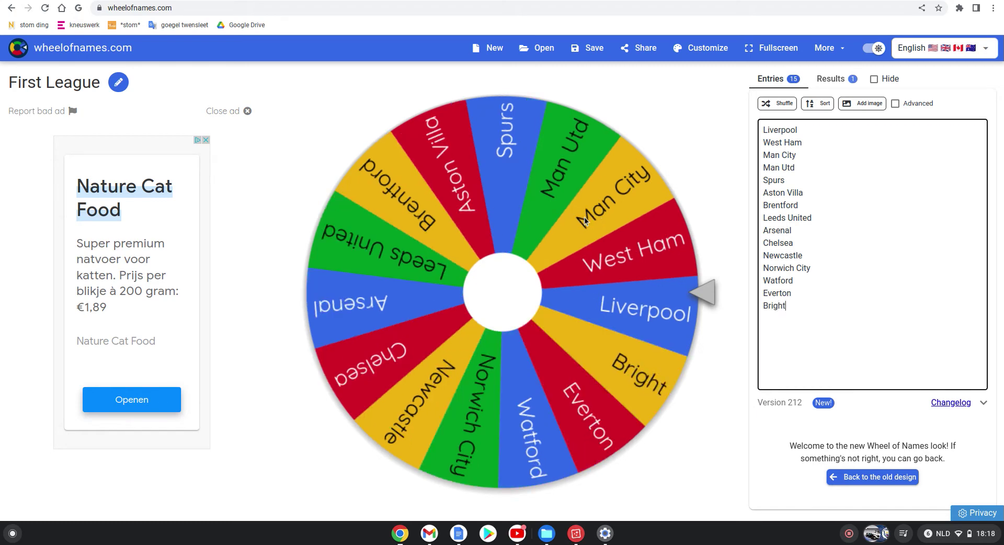
text(on)
key(Return)
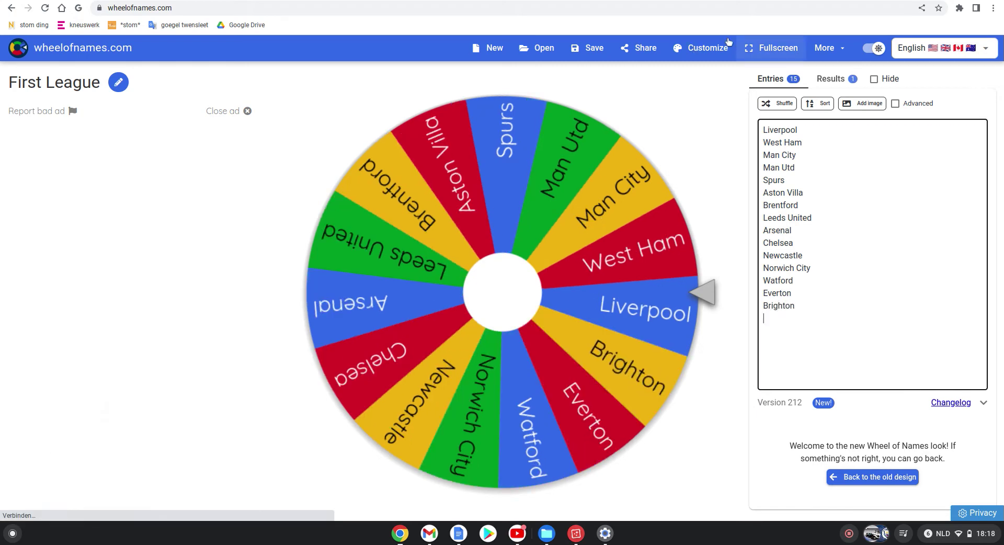
Check the Premier League standings for missing clubs and add Wolves and Leicester as wheel entries below Brighton
key(ctrl+Tab)
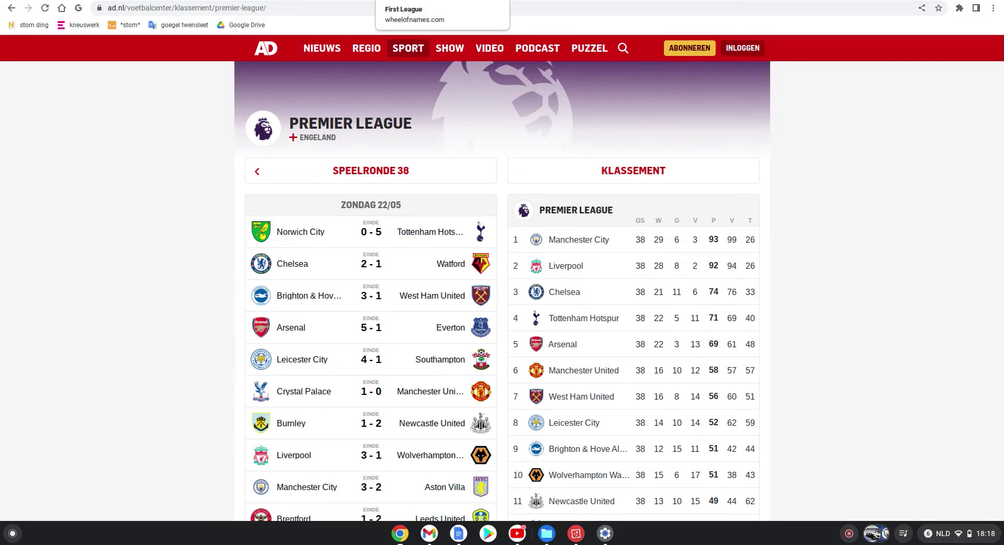
click(408, 1)
text(Wo)
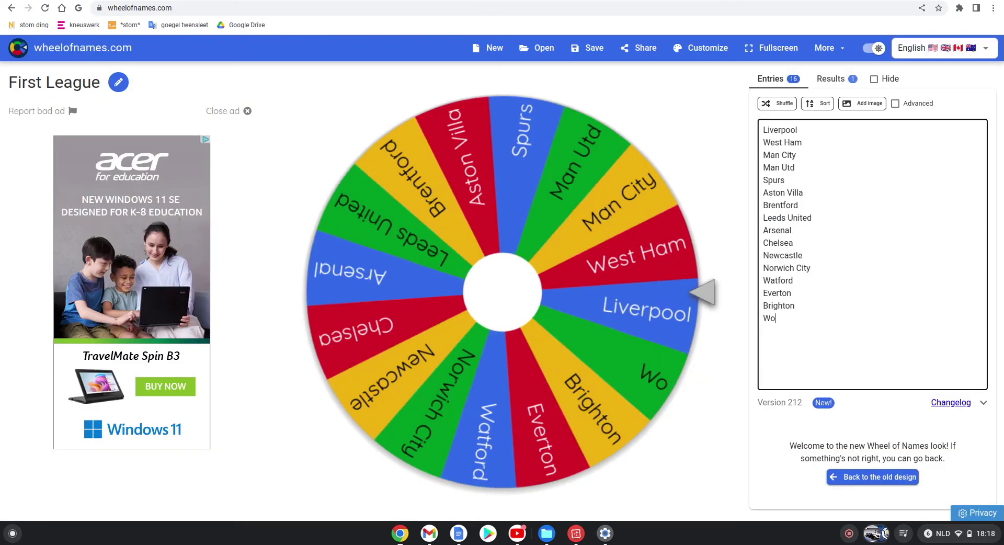
text(lves)
key(Return)
text(Leics)
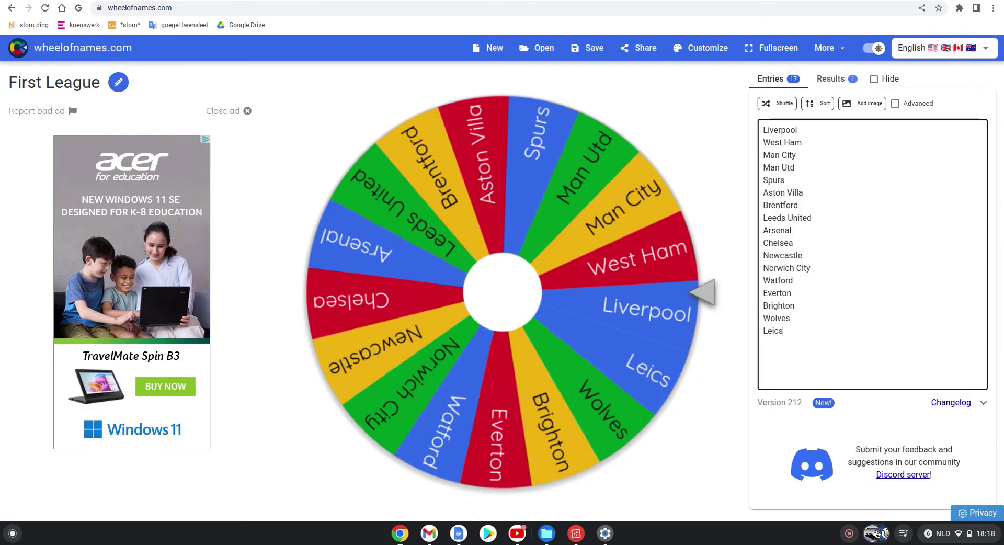
key(BackSpace)
text(ester)
key(Return)
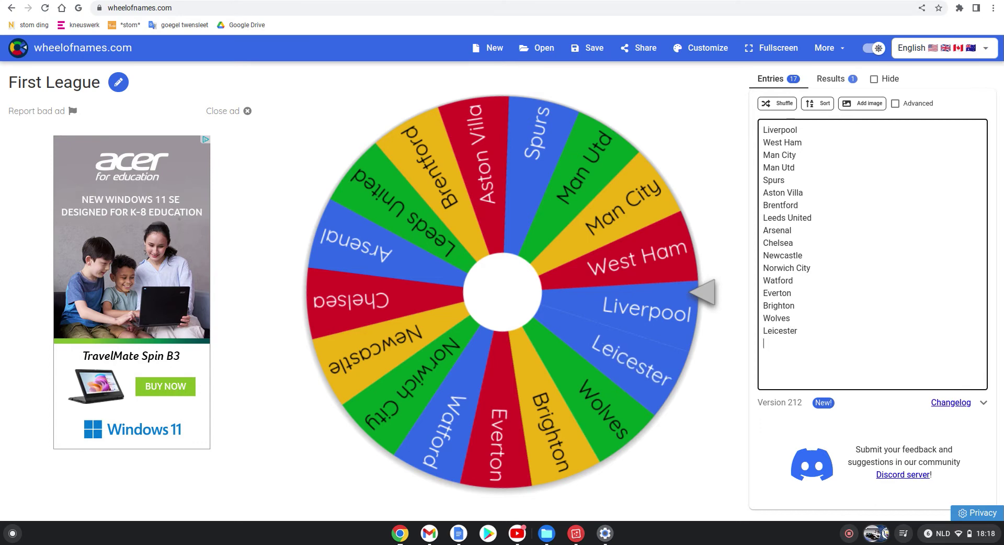
Compare with the standings again and add Crystal Palace and Burnley as wheel entries, one per line
key(ctrl+Tab)
key(ctrl+Tab)
text(Crystal Palaa)
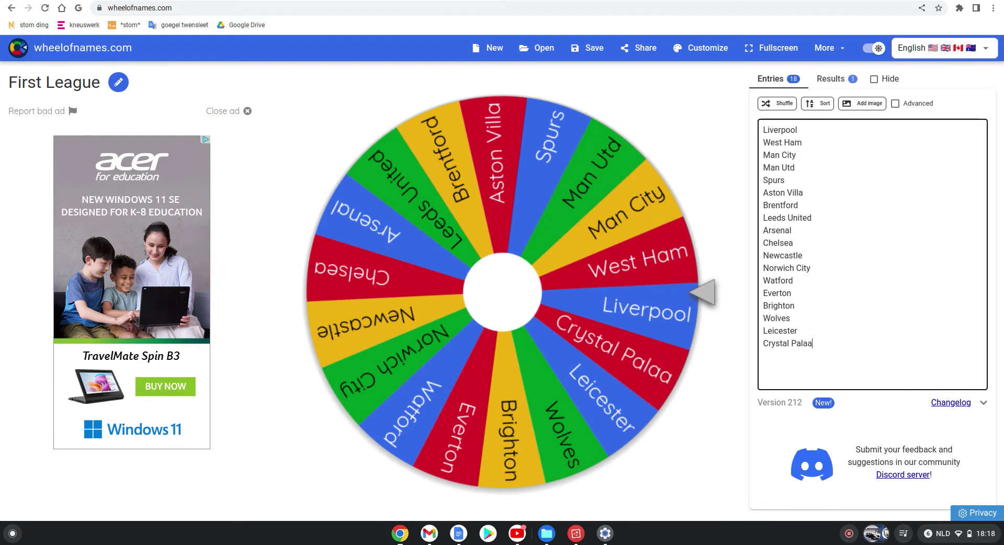
key(BackSpace)
text(c)
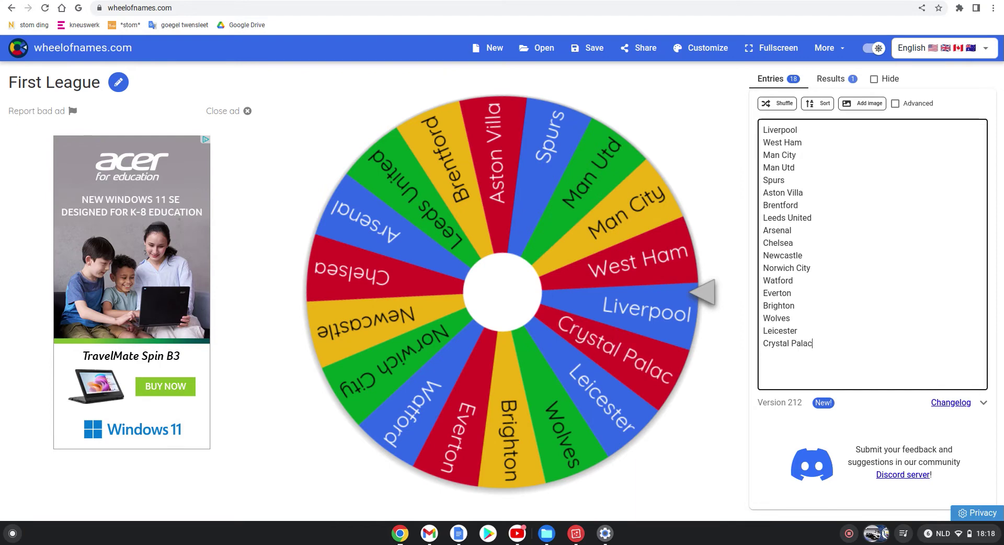
text(e Burnlea)
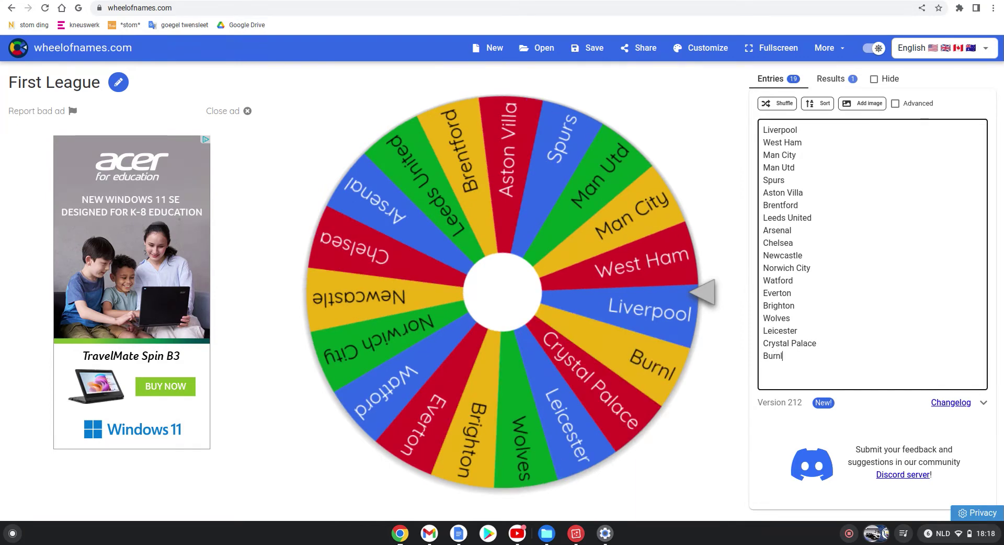
key(BackSpace)
text(y)
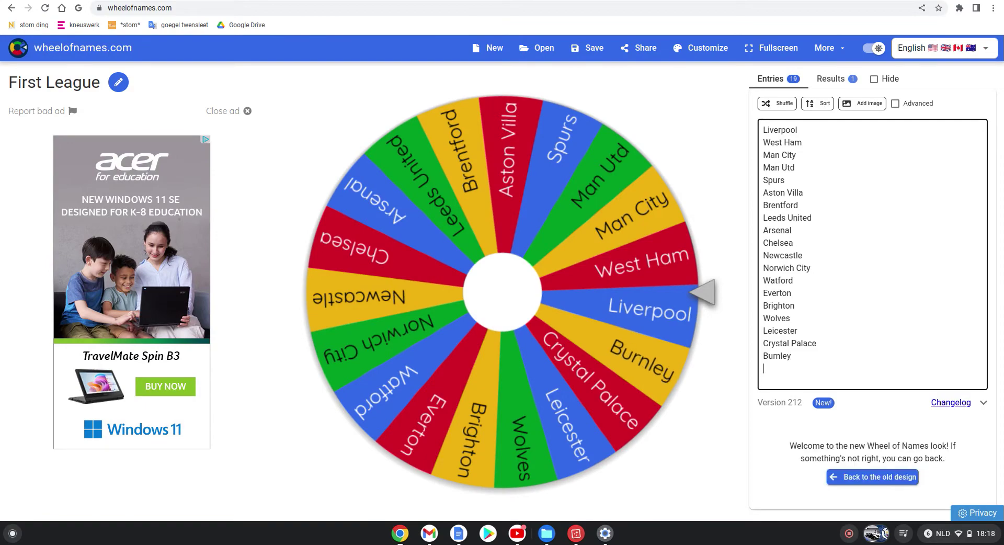
Look through the full standings table for the last missing club and add Southampton as the final wheel entry
key(ctrl+Tab)
scroll(591, 408, down, 5)
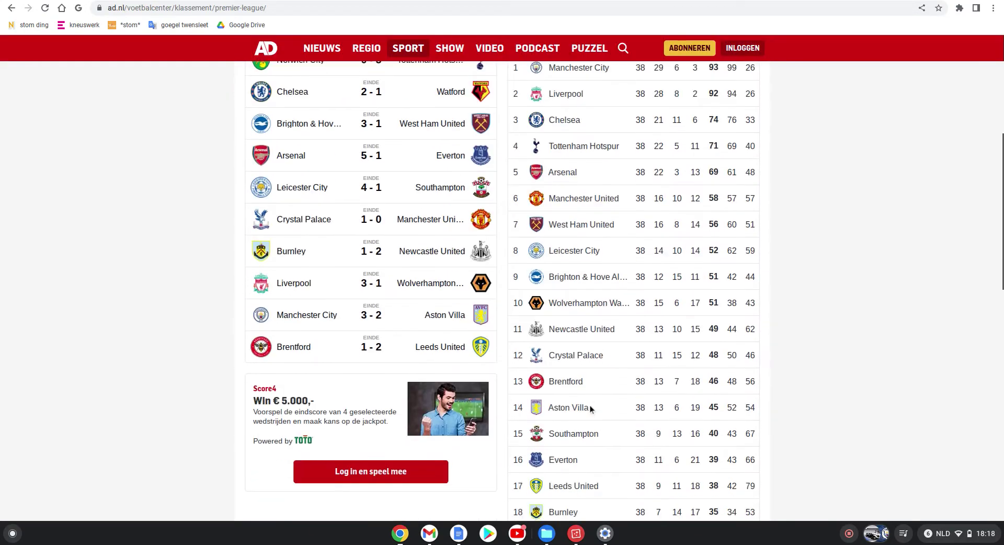
scroll(590, 409, up, 1)
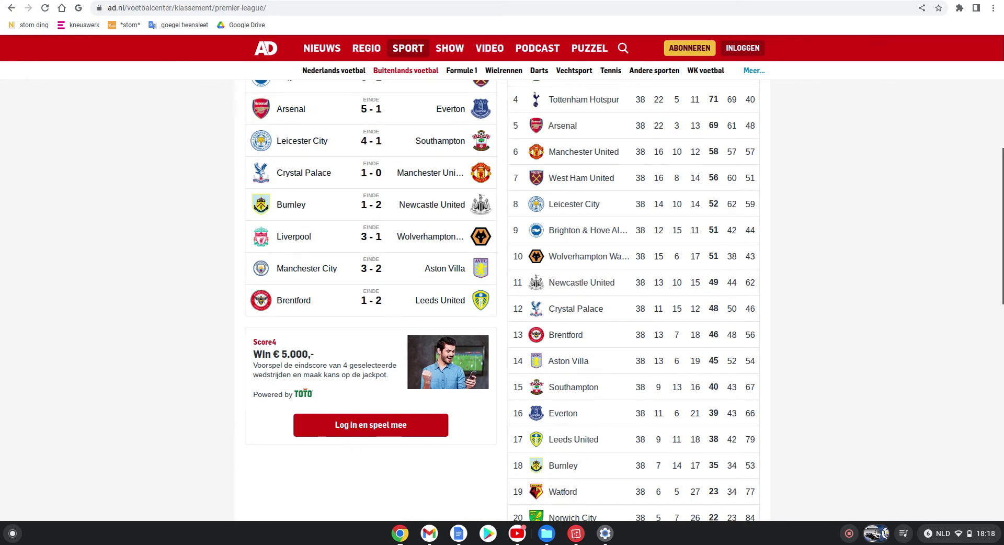
key(ctrl+Tab)
text(Southamp)
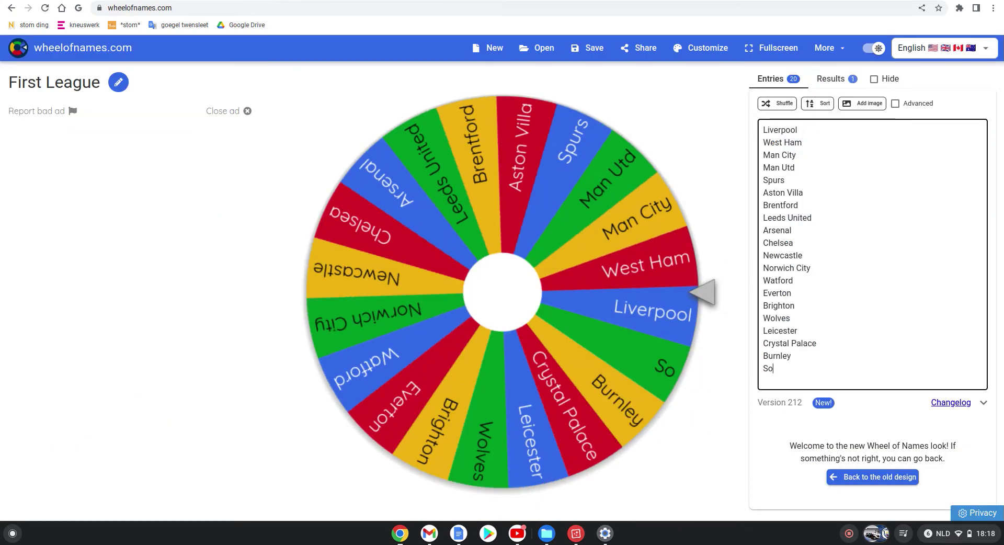
key(BackSpace)
key(BackSpace)
key(BackSpace)
key(BackSpace)
text(hampton)
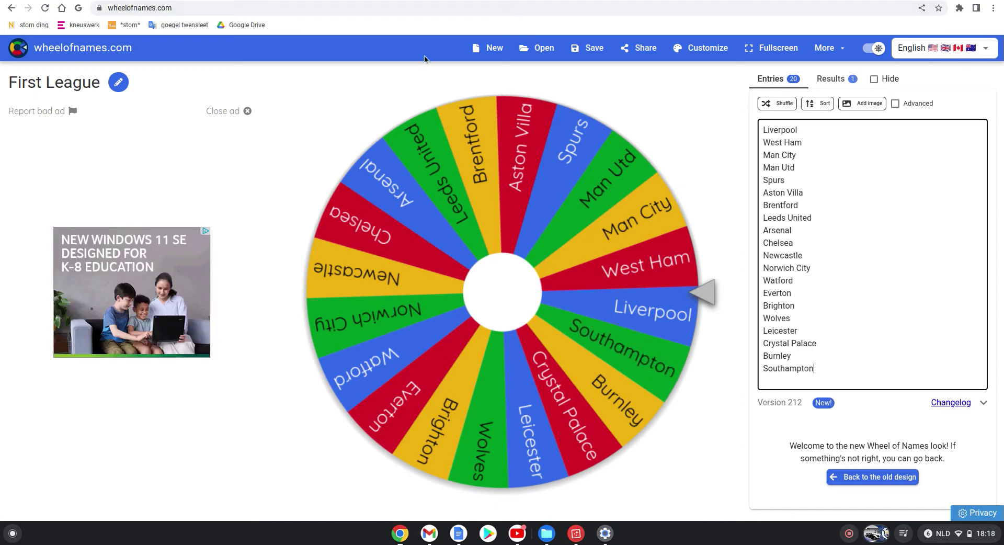
Spin the club wheel and record Burnley(leen) as the season 22 club in cell W19 of the YouTube Carriere spreadsheet
click(491, 315)
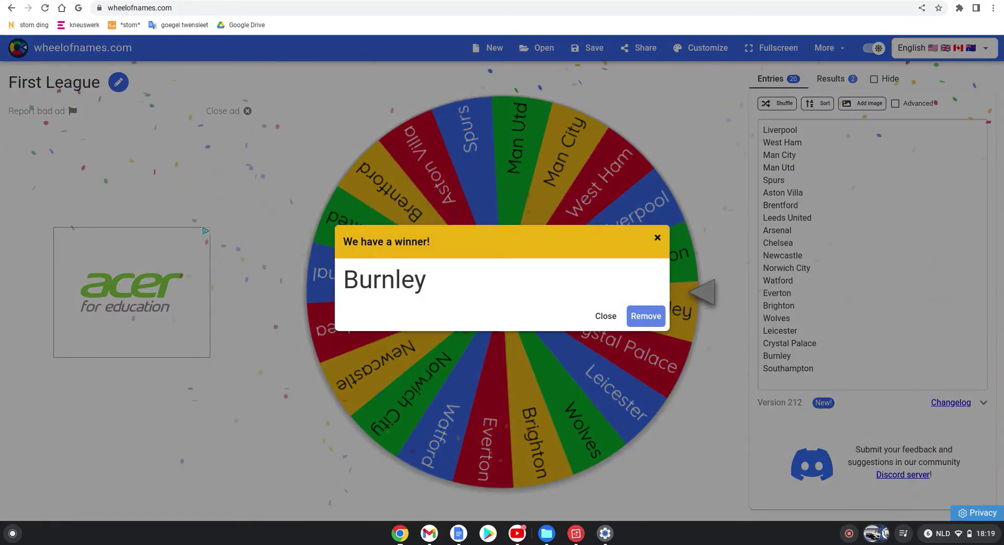
key(ctrl+Tab)
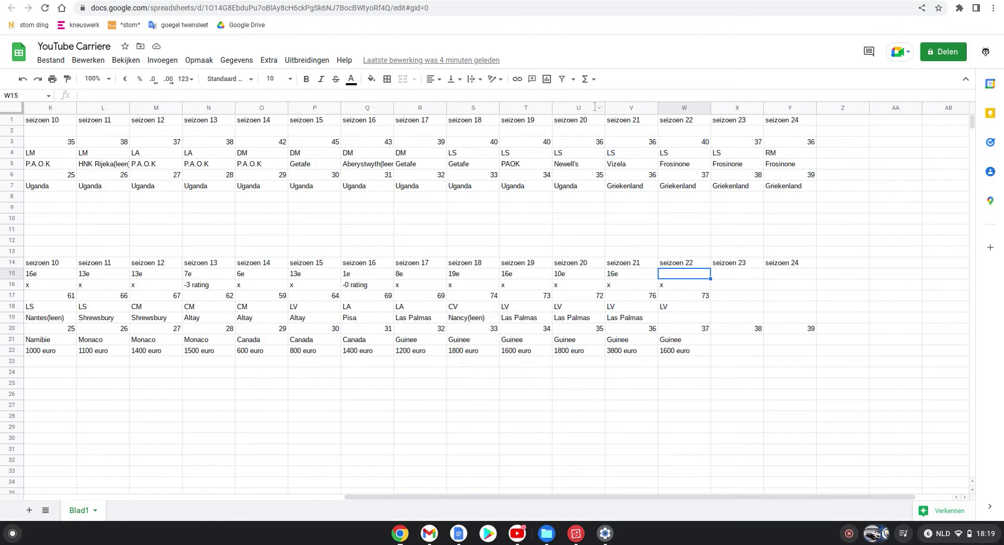
click(686, 318)
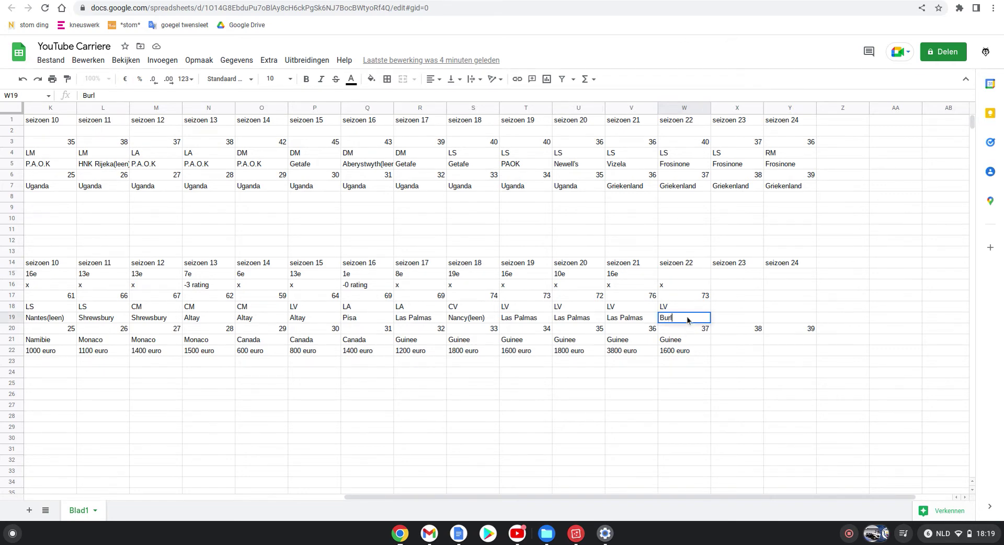
text(Burnley(leen))
click(688, 275)
Back on the wheel site, dismiss the winner, open the saved "postitie compupiepsie" wheel and spin it
key(ctrl+Tab)
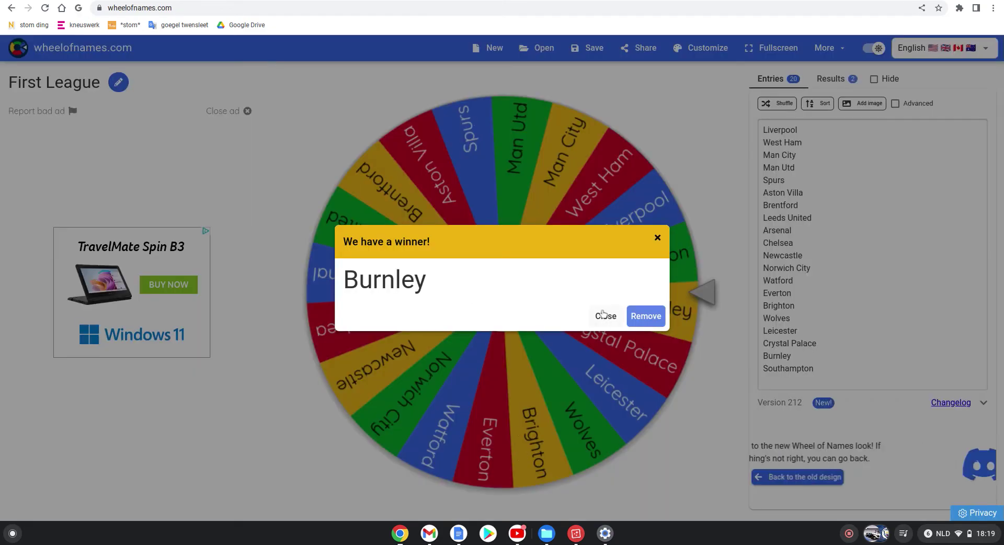
click(605, 316)
click(542, 56)
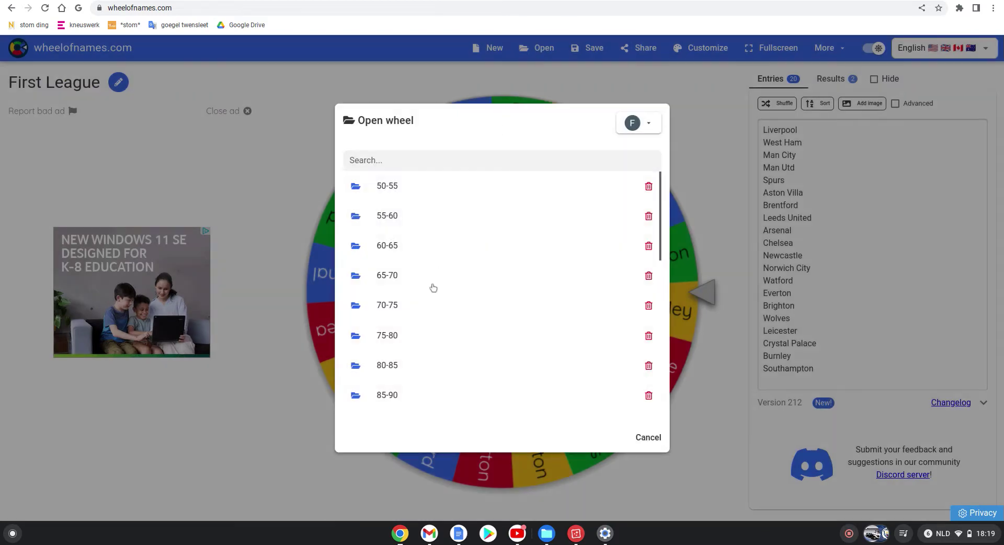
scroll(433, 288, down, 6)
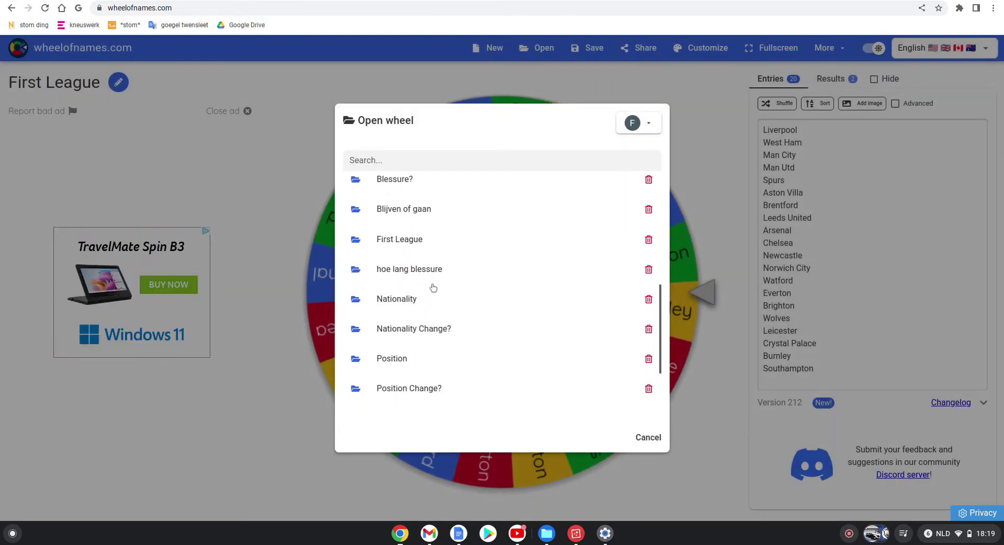
scroll(433, 288, down, 3)
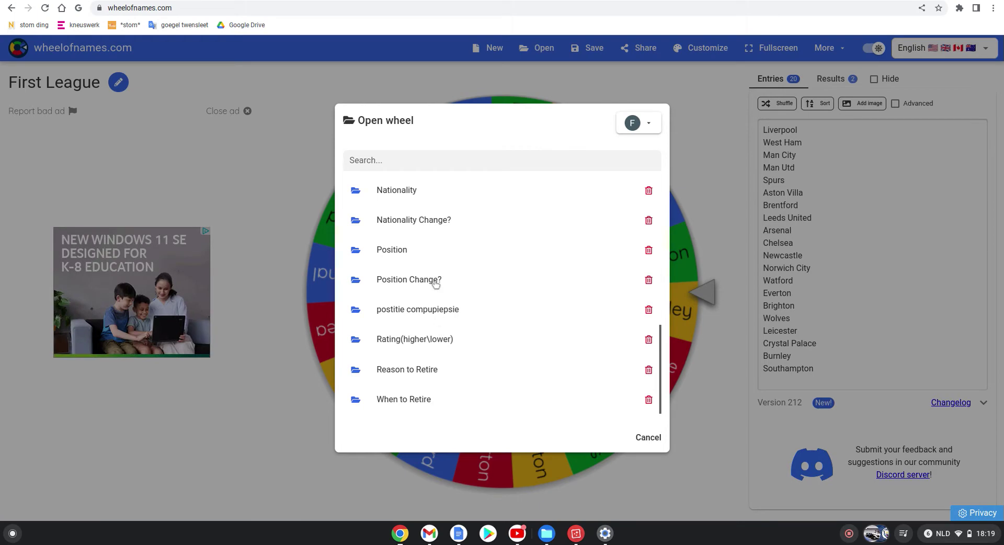
click(440, 310)
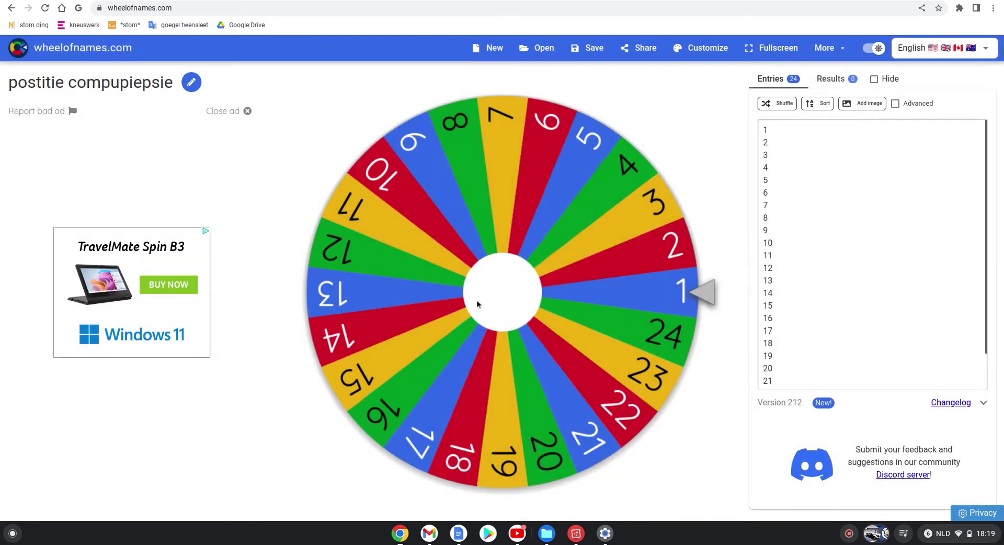
click(477, 301)
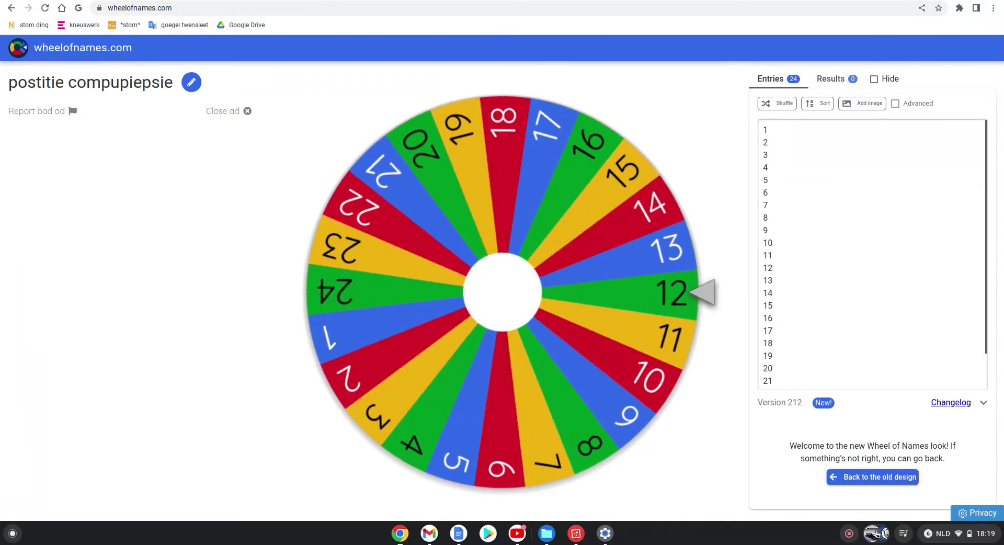
Enter 12e as the season 22 league position in cell W15 of the career spreadsheet
key(alt+Tab)
text(1)
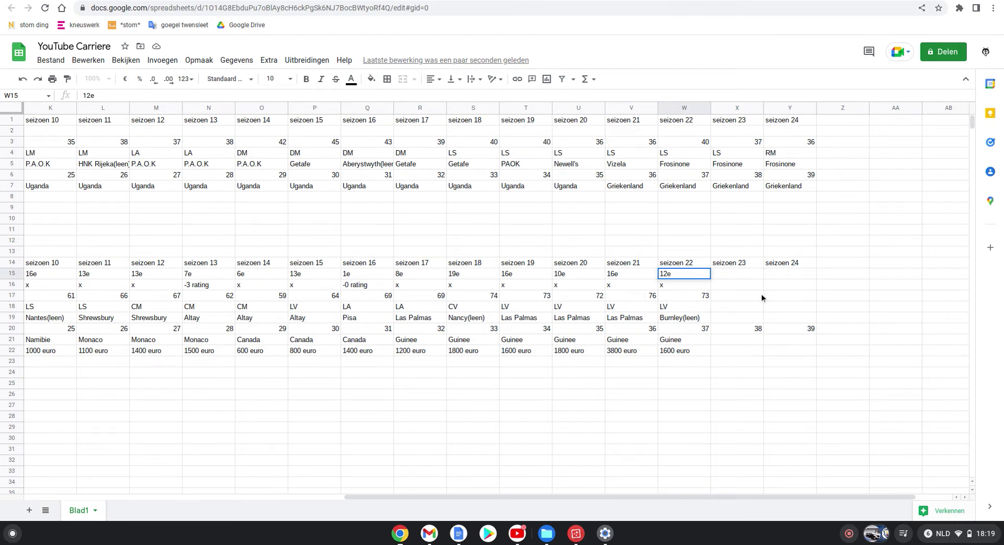
click(751, 274)
click(726, 320)
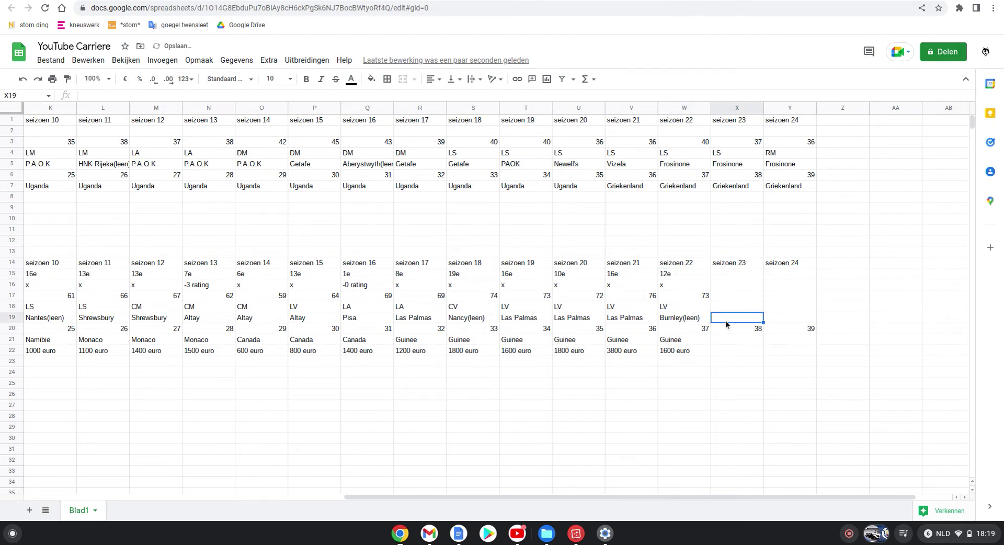
Return to the wheel site, dismiss the winner and open the saved Rating(higher\lower) wheel
key(alt+Tab)
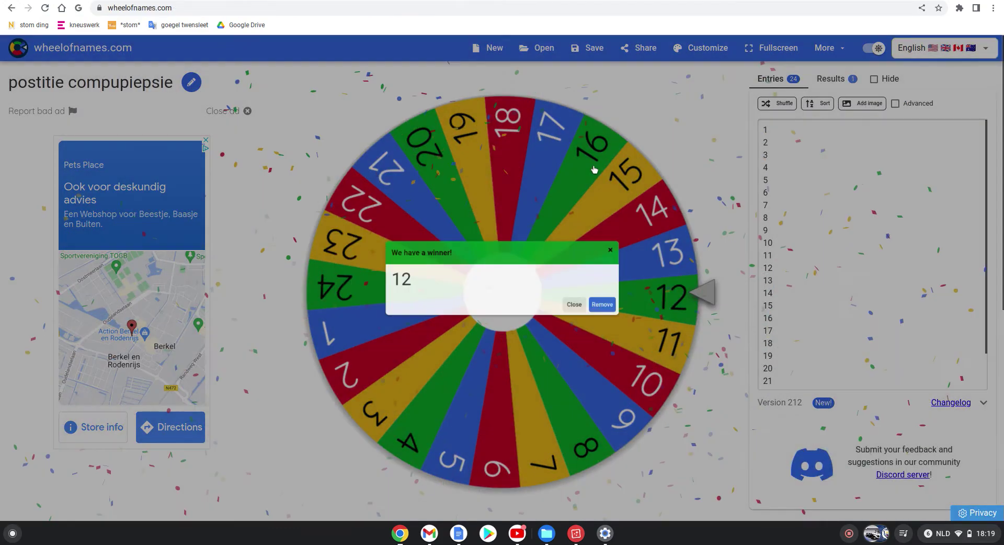
click(594, 169)
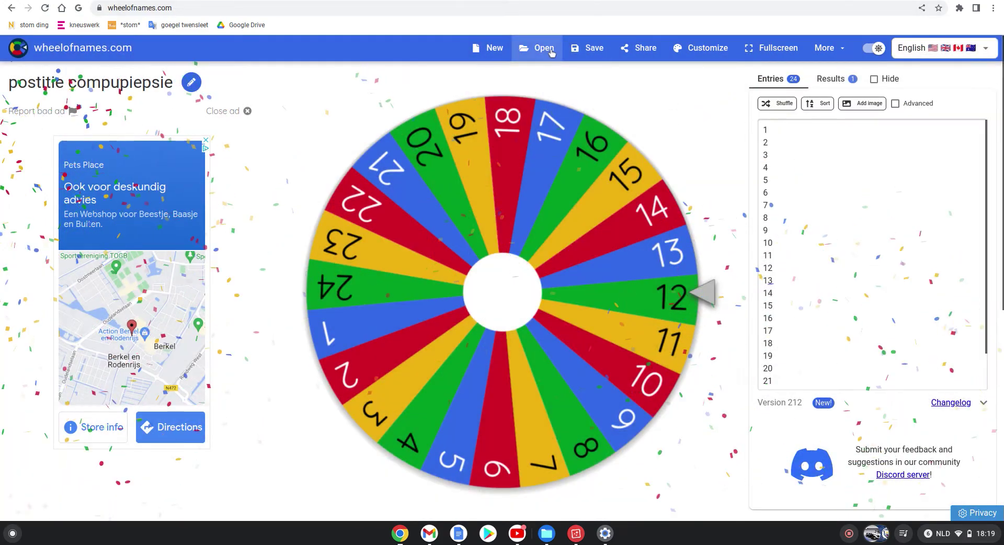
click(544, 48)
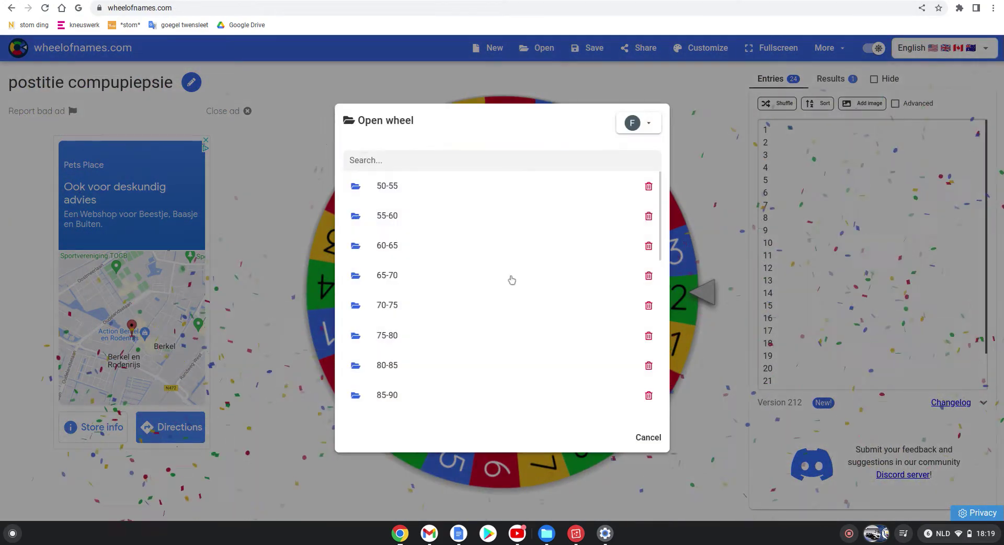
scroll(511, 281, down, 6)
scroll(440, 325, down, 2)
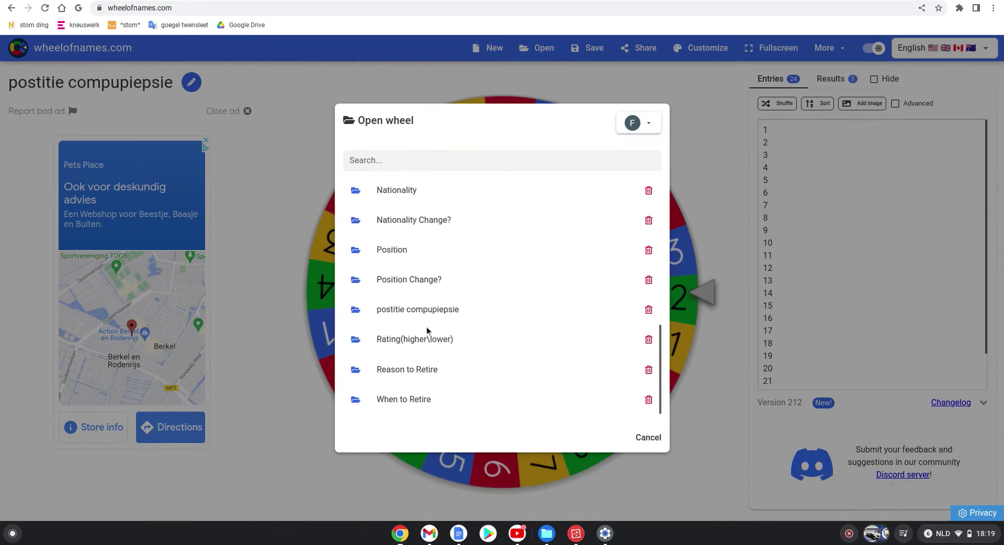
click(419, 342)
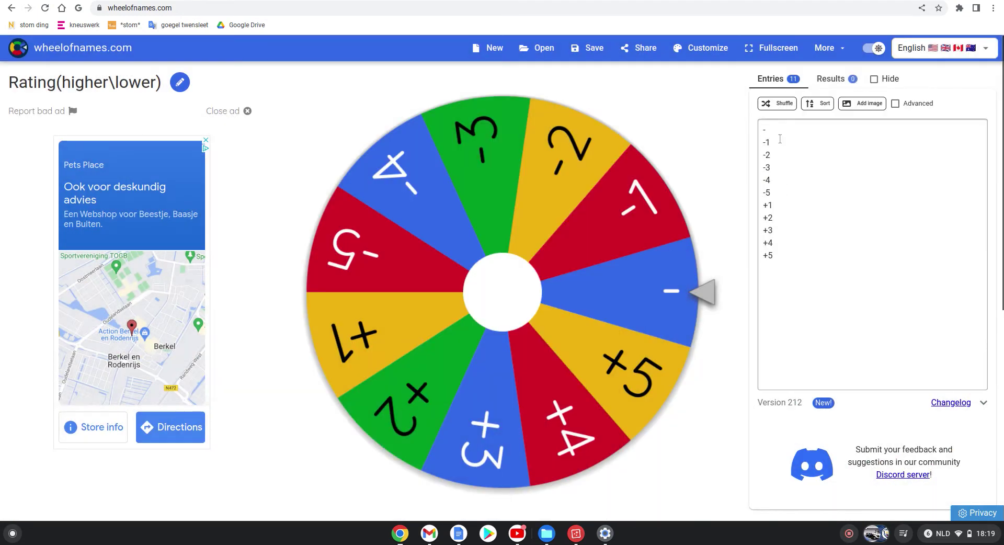
Remove the -5 entry from the Rating(higher\lower) wheel, add a second +3 entry and spin the wheel
click(781, 192)
key(BackSpace)
key(BackSpace)
key(BackSpace)
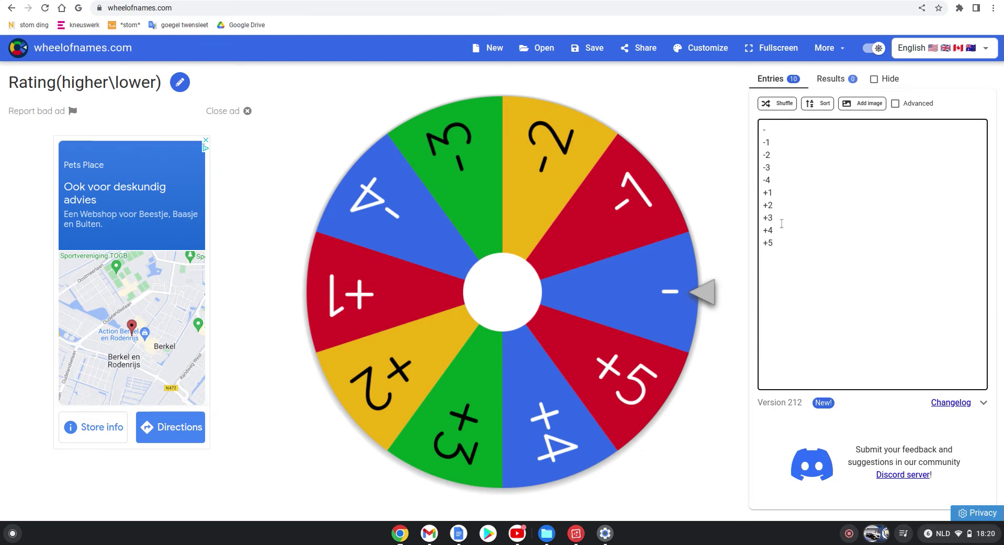
click(788, 242)
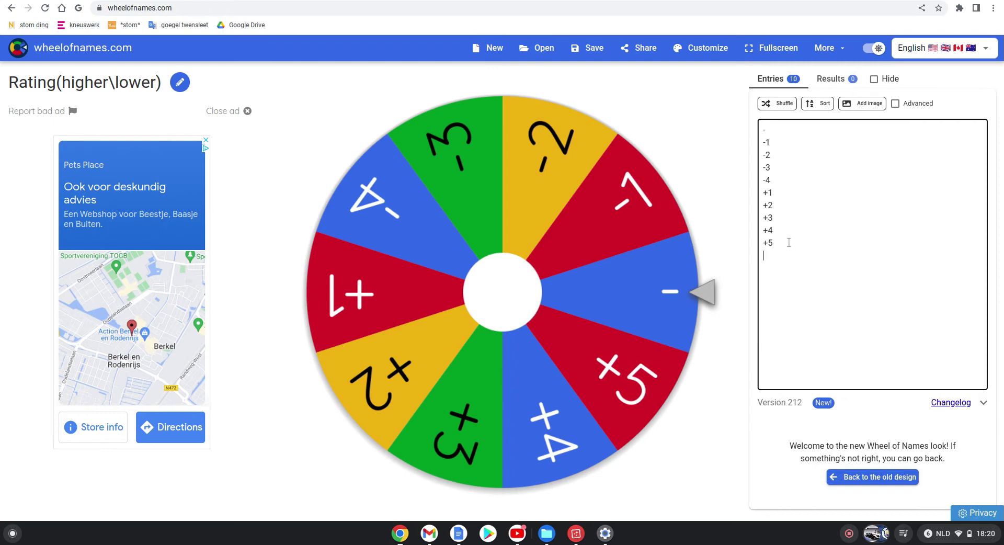
text(+3)
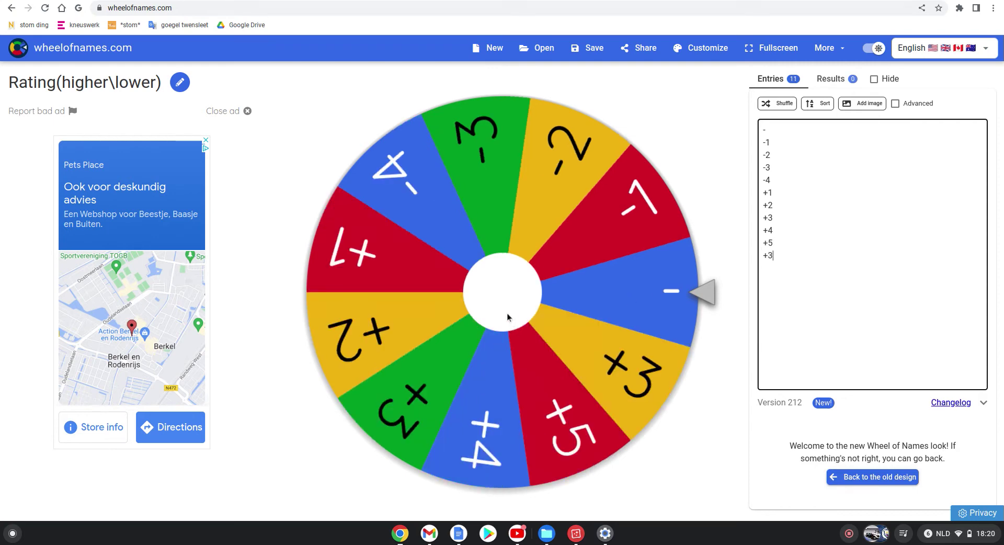
click(507, 313)
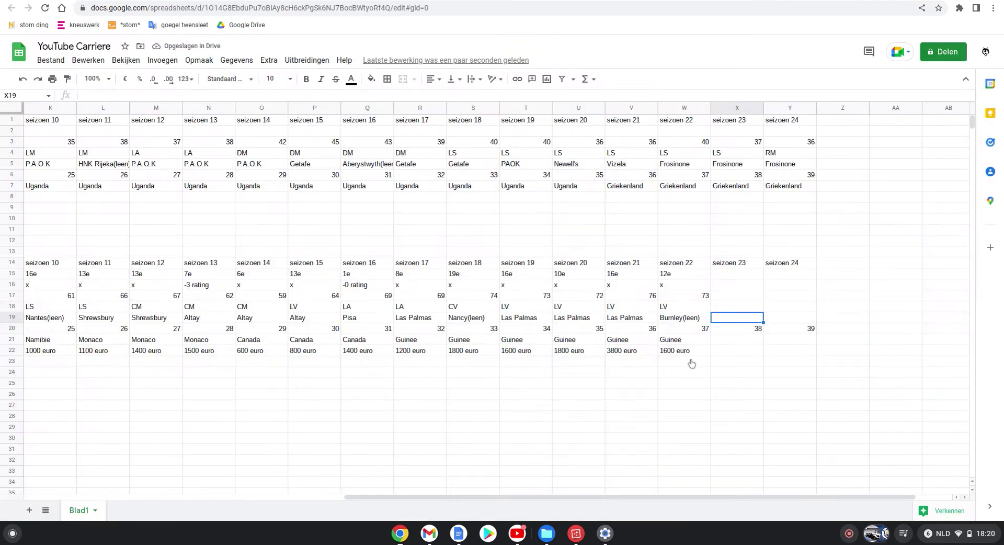
Enter 76 as the season 23 rating in cell X17 of the YouTube Carriere spreadsheet
click(722, 293)
text(76)
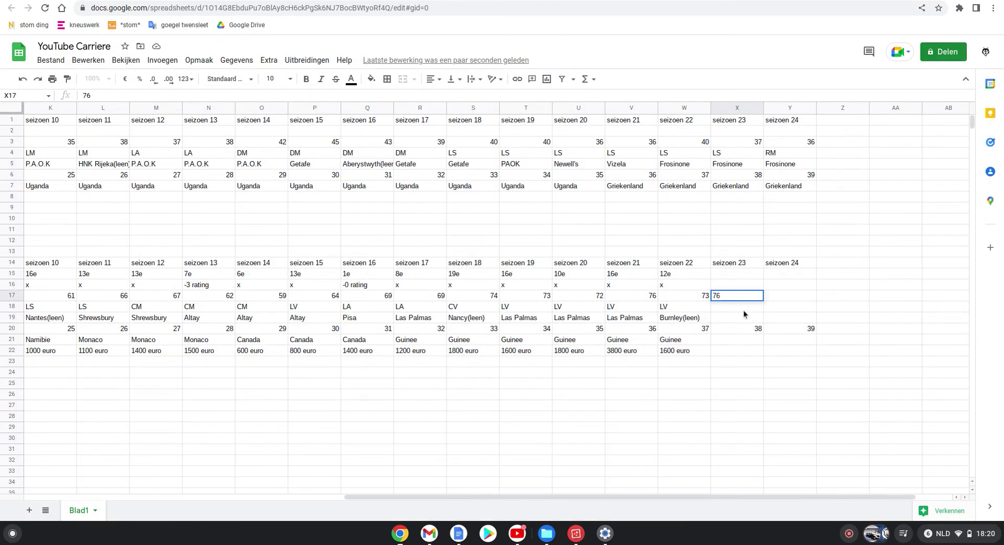
click(736, 317)
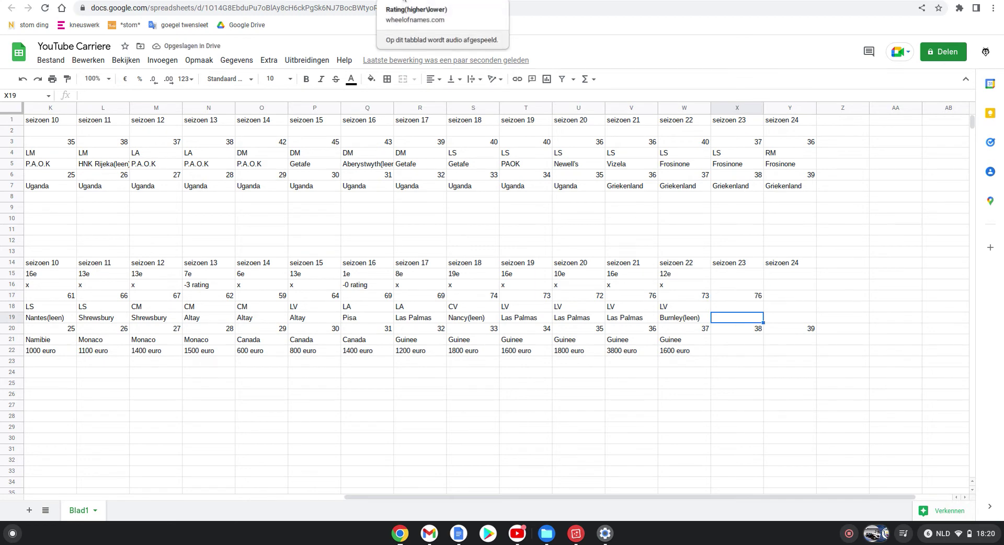
Back on the wheel site, dismiss the winner, open the saved 75-80 wheel and spin it
key(ctrl+Tab)
click(514, 316)
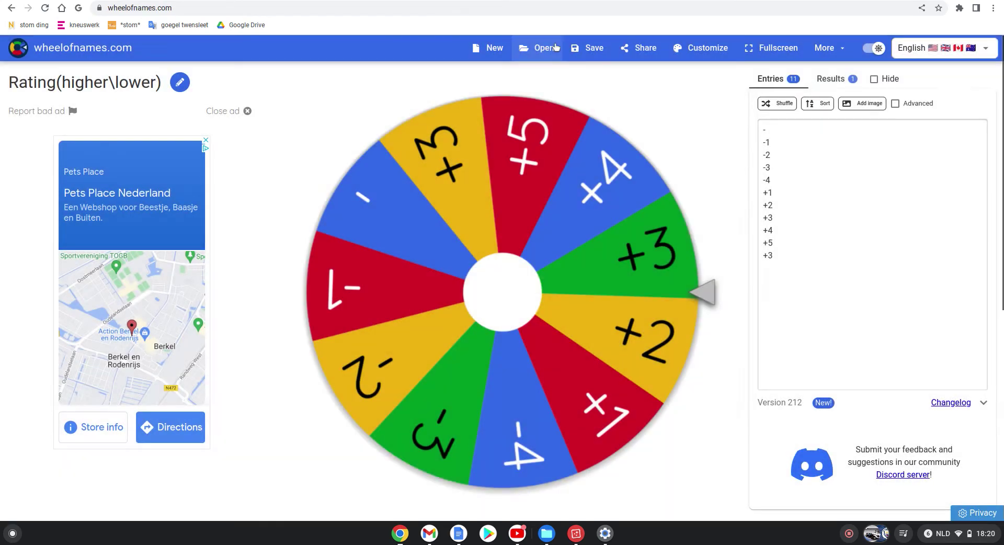
click(544, 50)
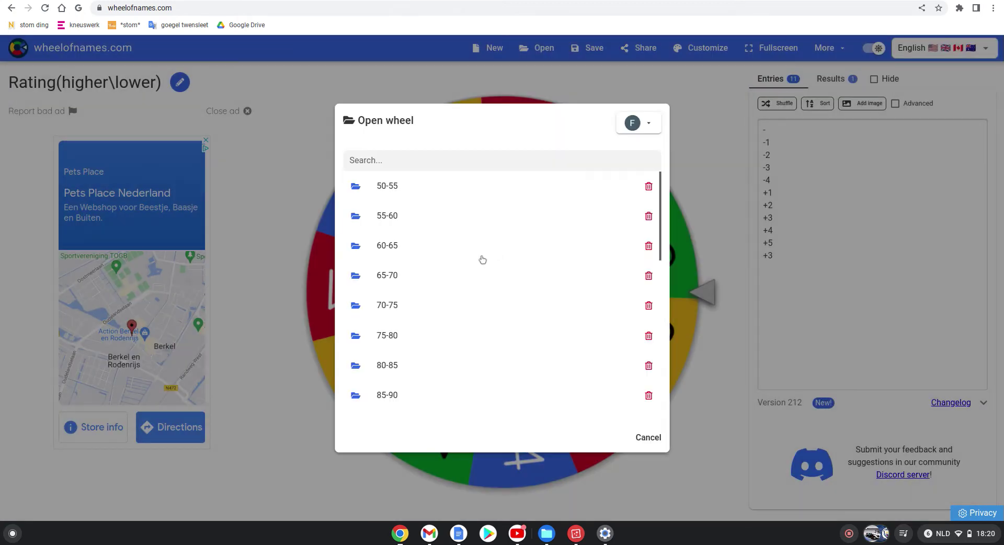
click(387, 335)
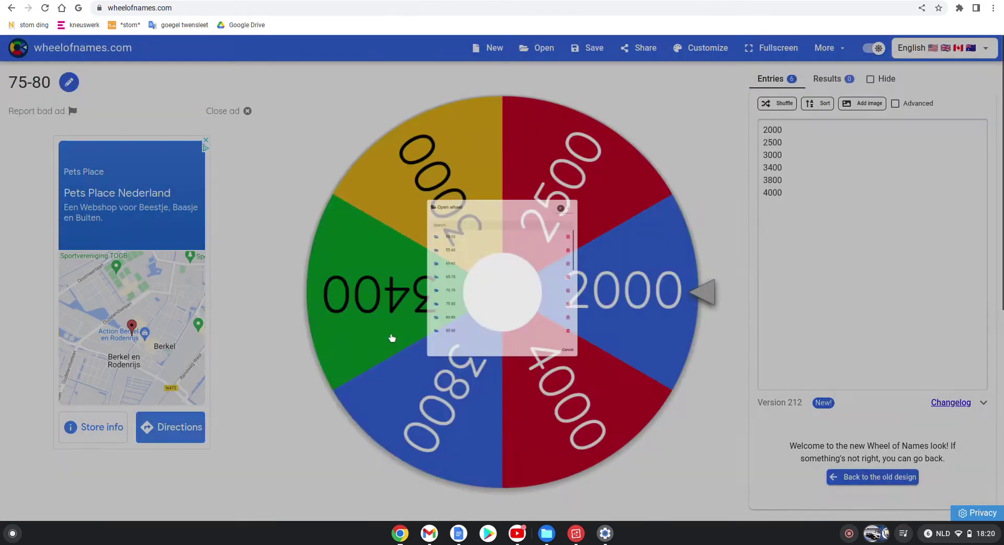
click(562, 248)
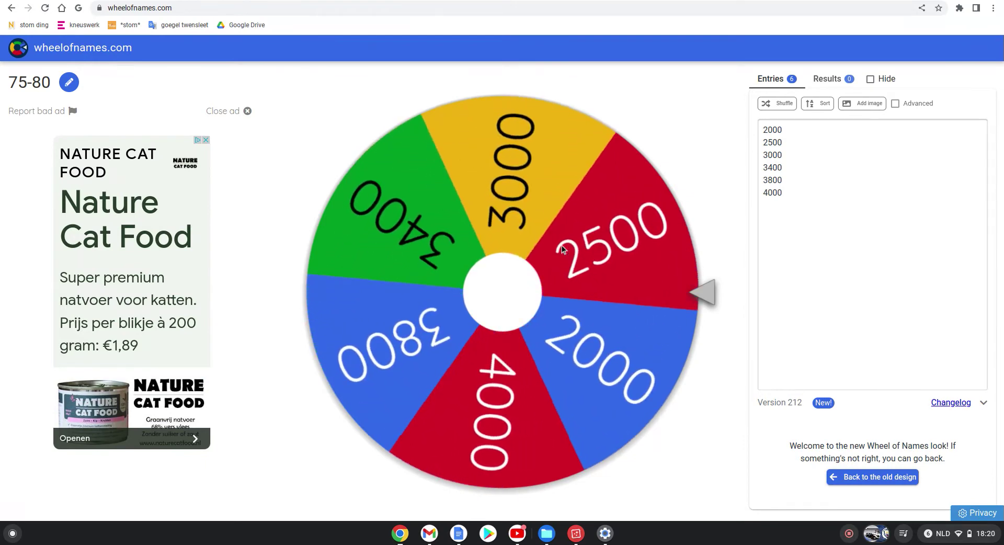
Record 2500 euro as the season 23 amount in cell X22 of the career spreadsheet
key(alt+Tab)
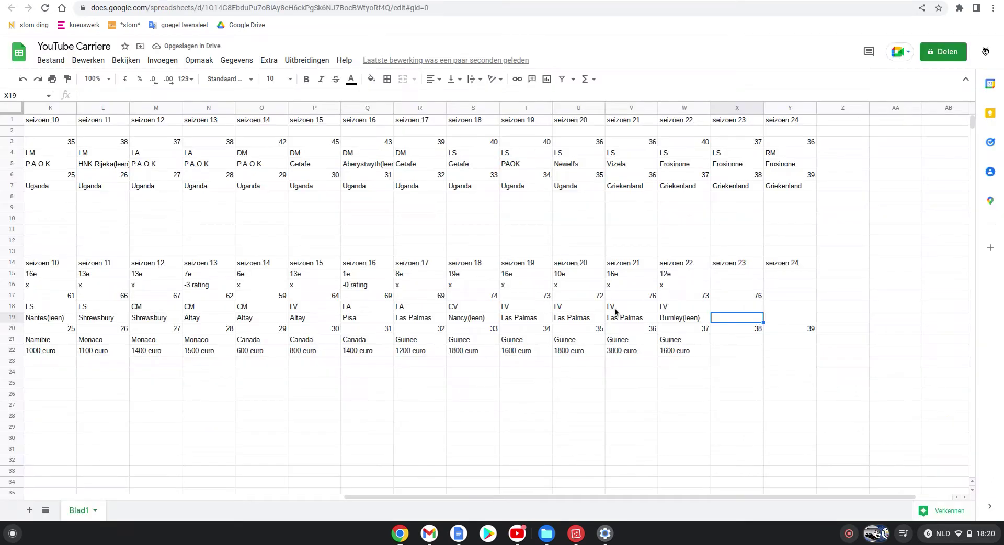
click(723, 348)
text(250)
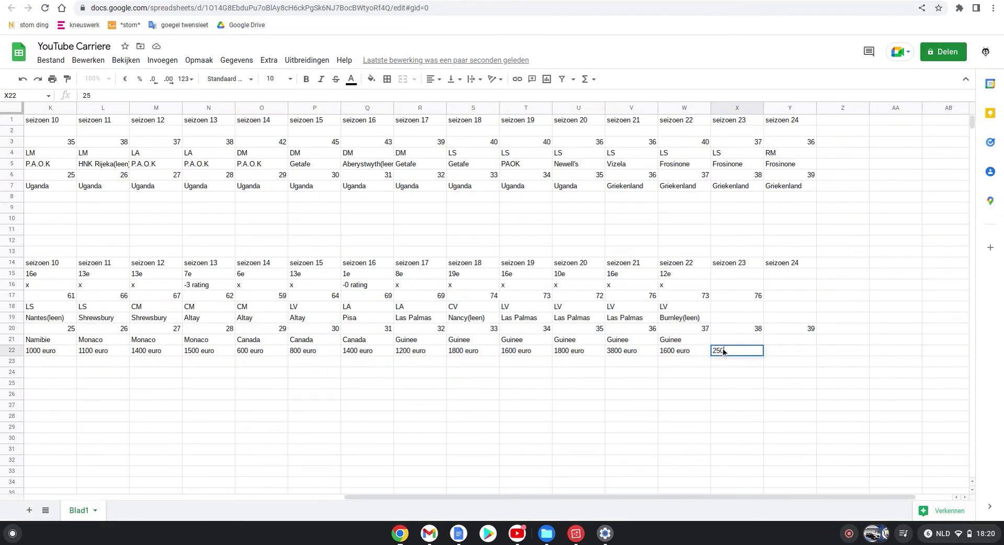
text(0 wueo)
text(euro)
click(724, 306)
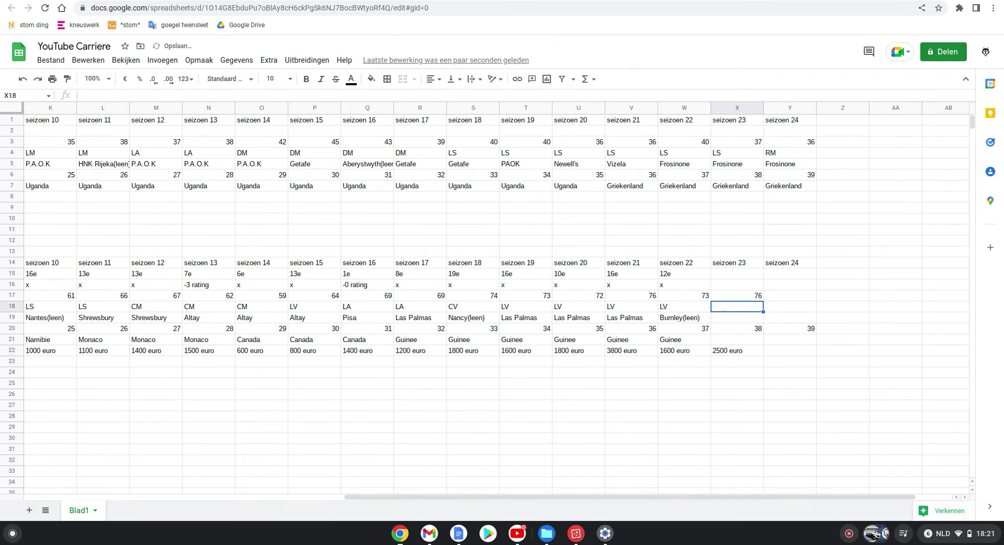
Return to the wheel site, dismiss the winner, open the saved "Position Change?" wheel and spin it
key(ctrl+Tab)
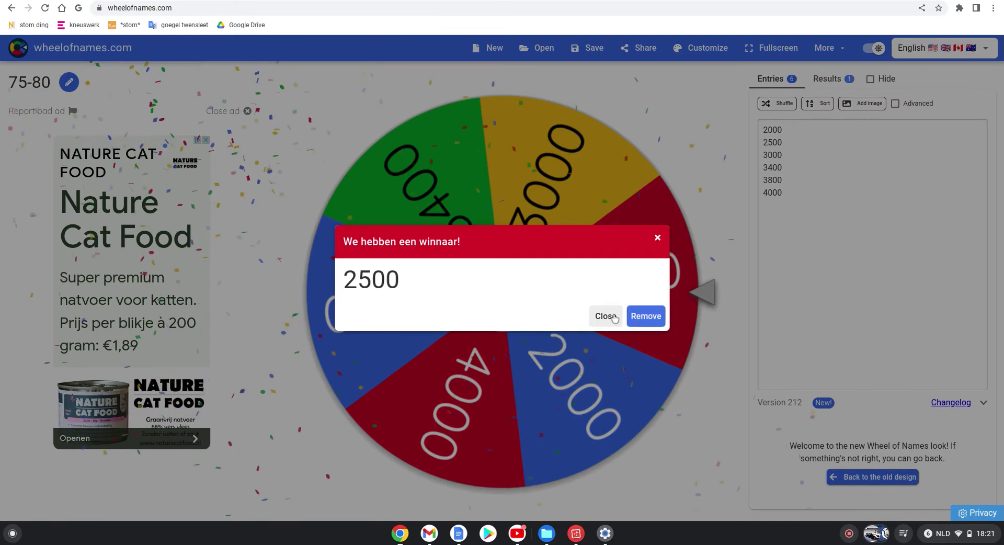
click(606, 317)
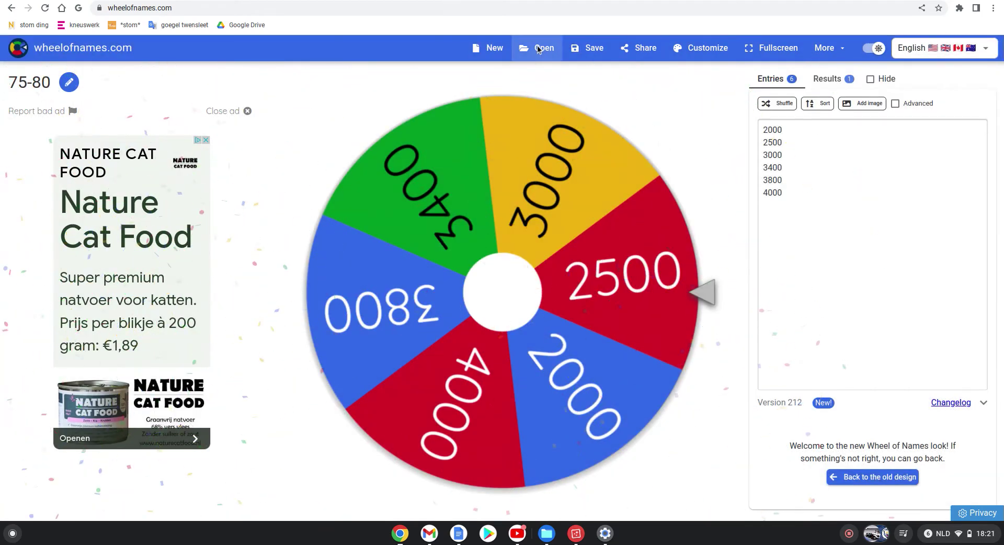
click(538, 49)
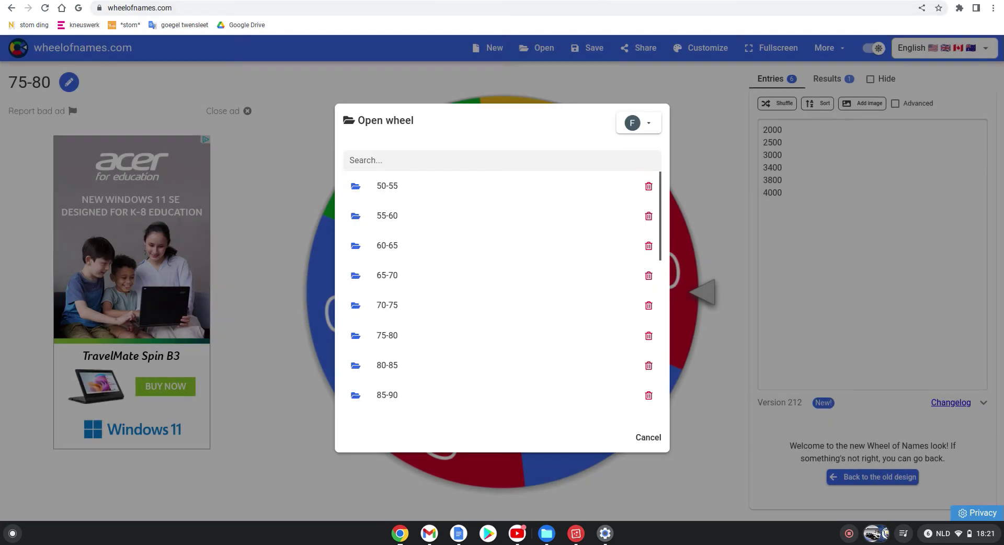
key(alt+Tab)
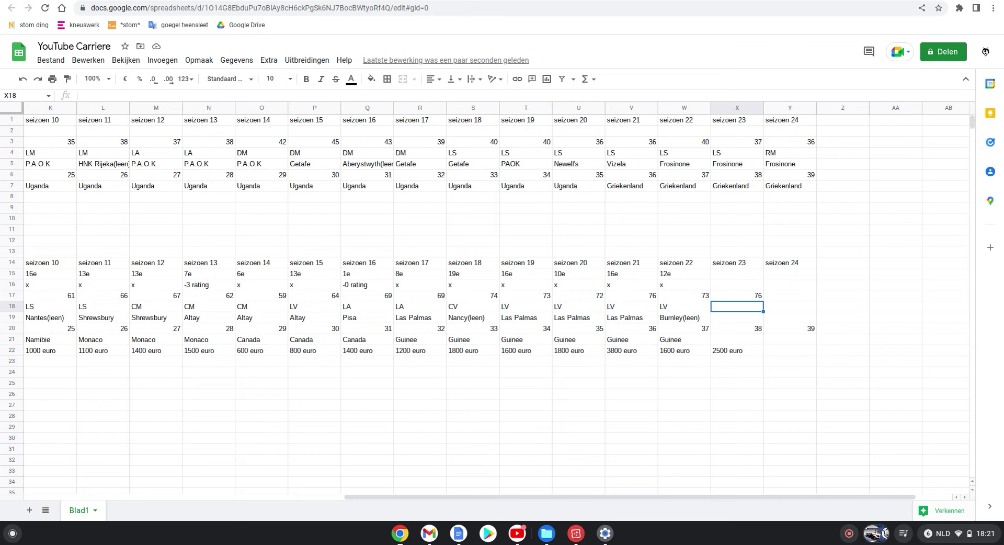
key(alt+Tab)
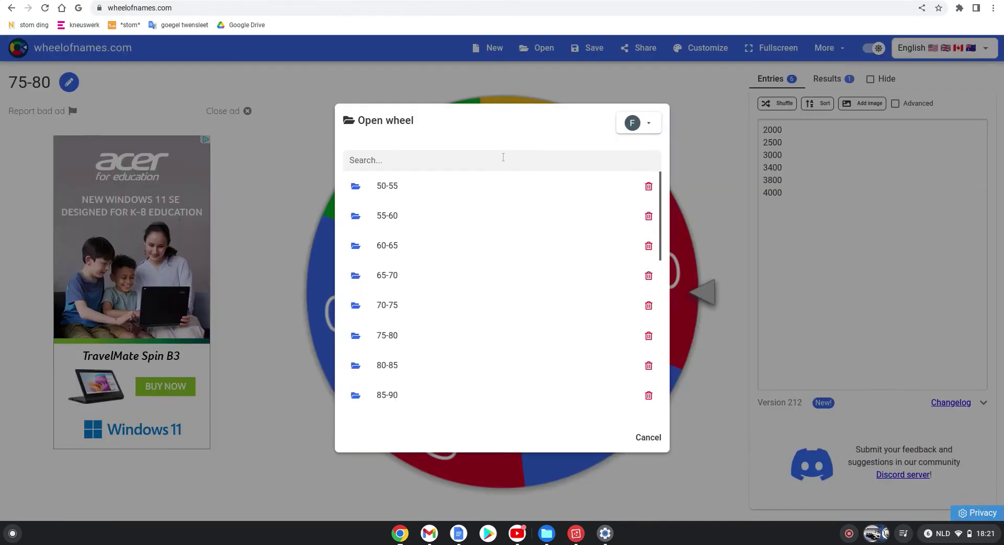
scroll(457, 302, down, 6)
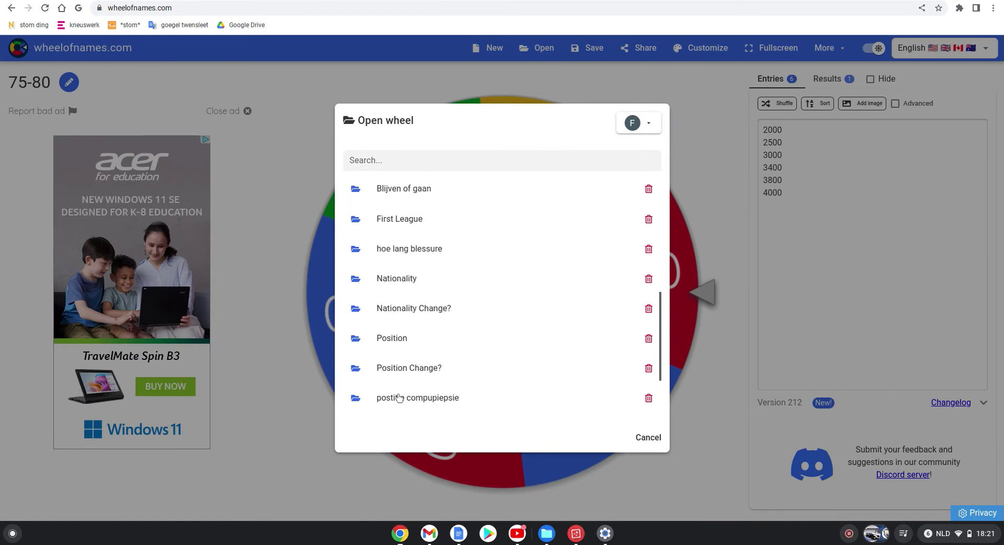
click(413, 368)
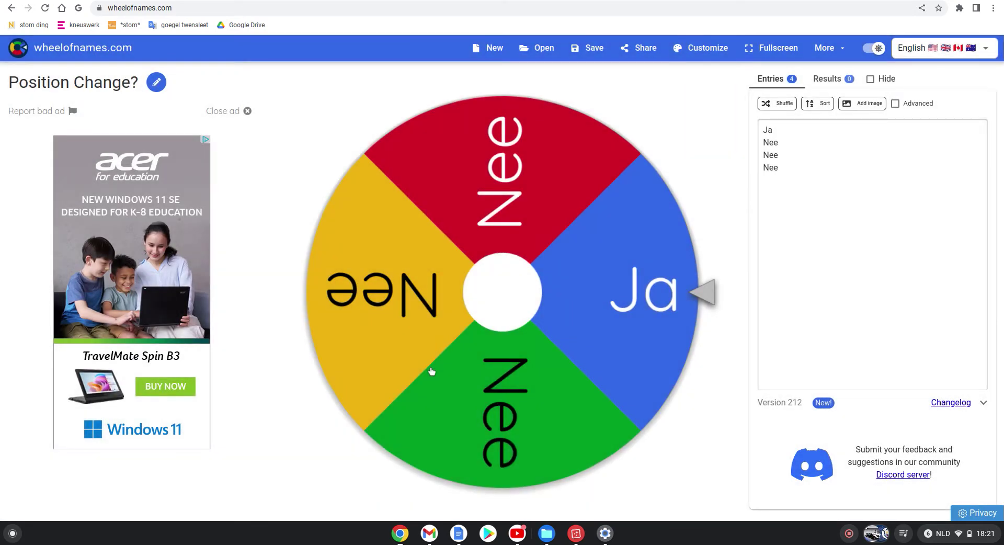
click(431, 371)
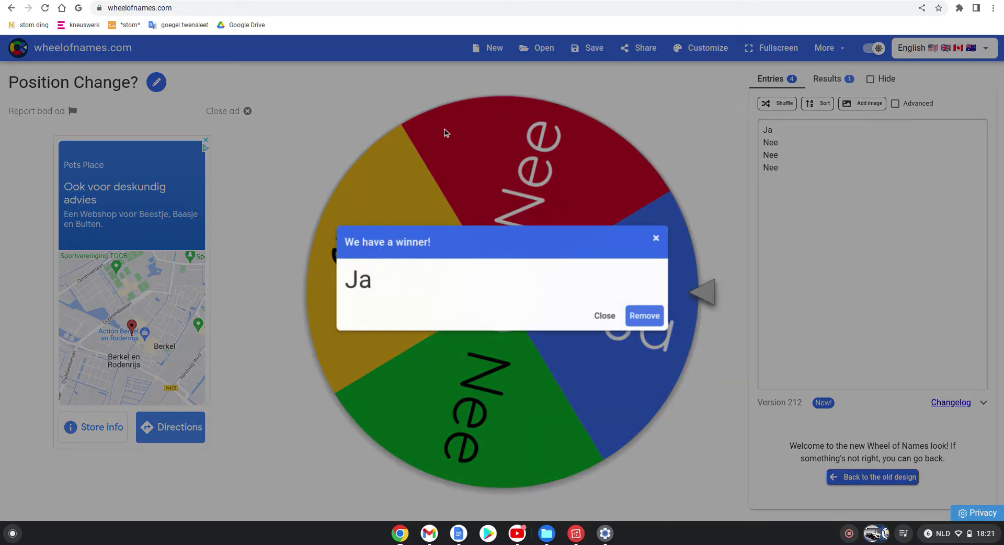
Dismiss the position change winner, open the saved Position wheel and spin it
click(597, 317)
click(532, 47)
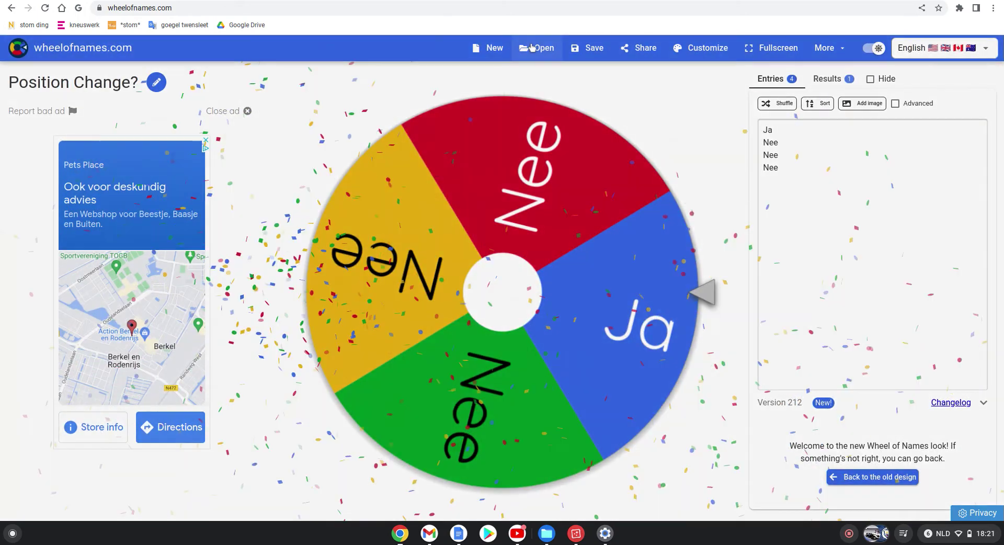
scroll(469, 287, down, 10)
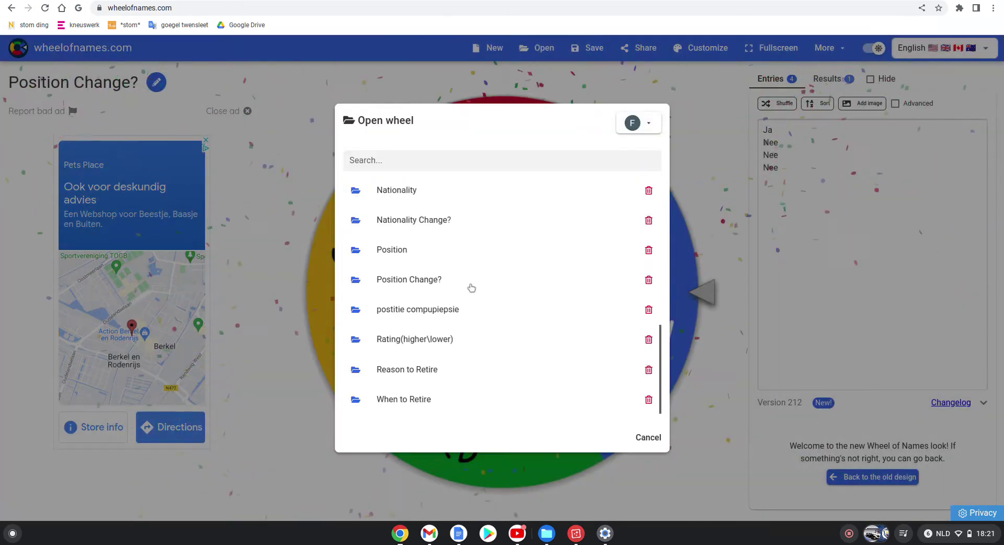
click(391, 250)
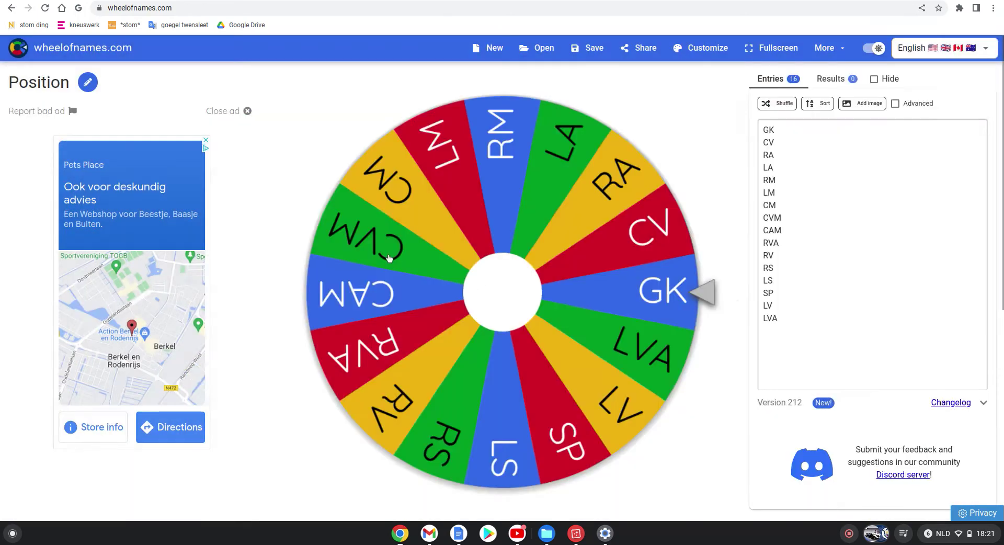
click(387, 256)
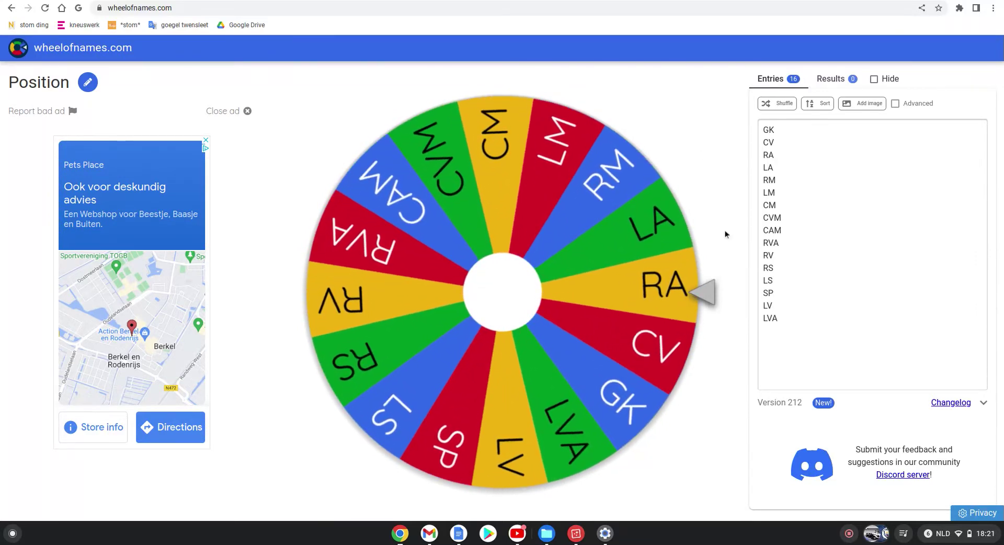
Enter RA as the season 23 playing position in cell X18 of the career spreadsheet
key(ctrl+Tab)
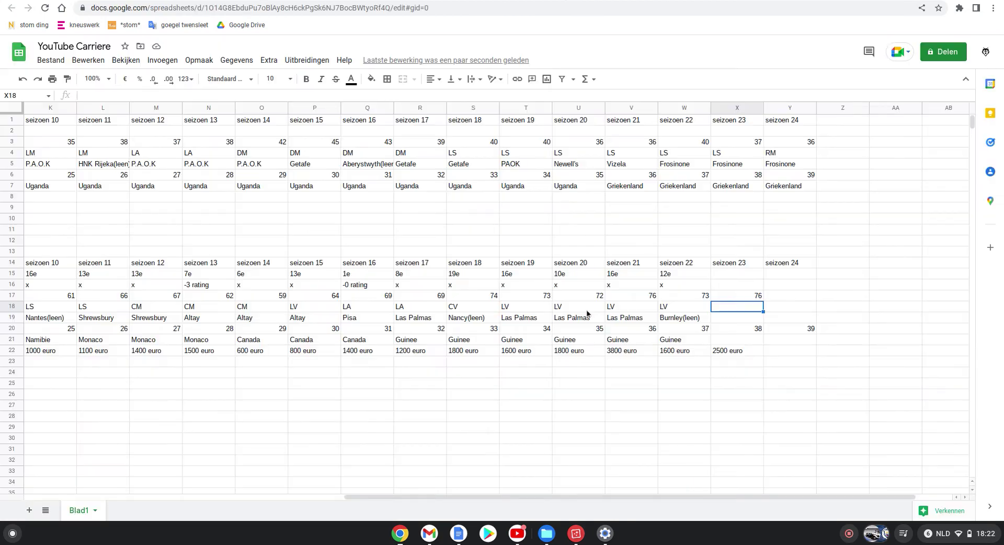
text(RA)
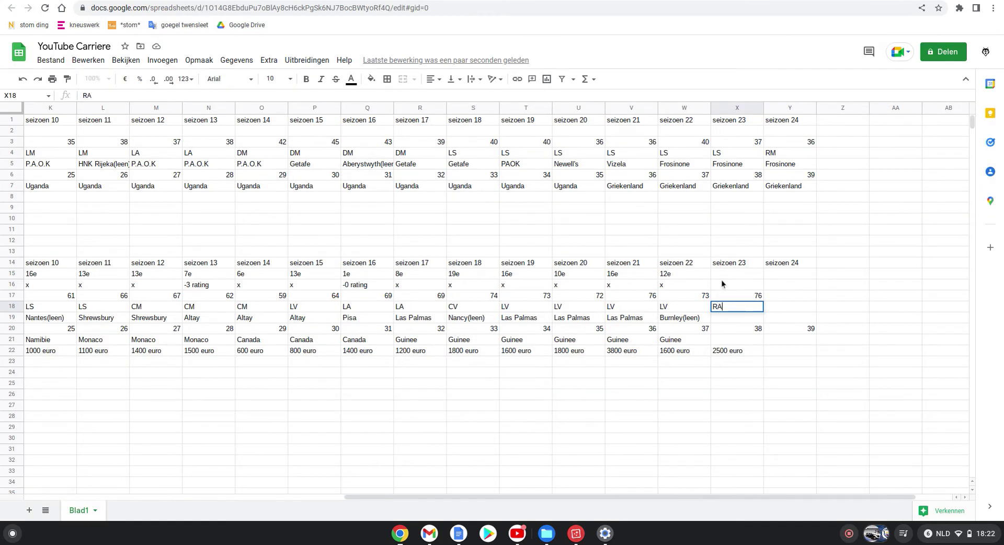
click(737, 338)
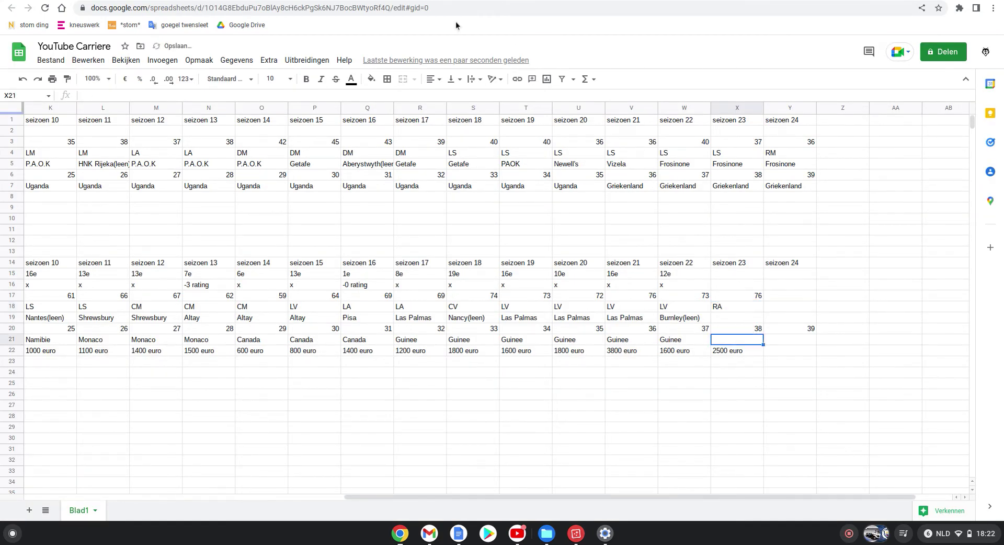
Return to the wheel site, dismiss the winner, open the saved "Nationality Change?" wheel and spin it
key(ctrl+Tab)
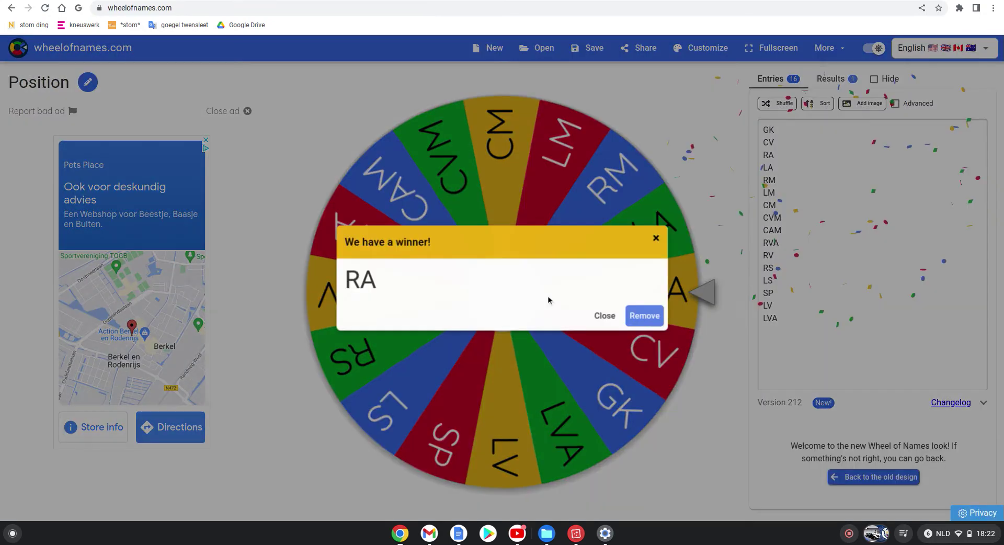
click(605, 316)
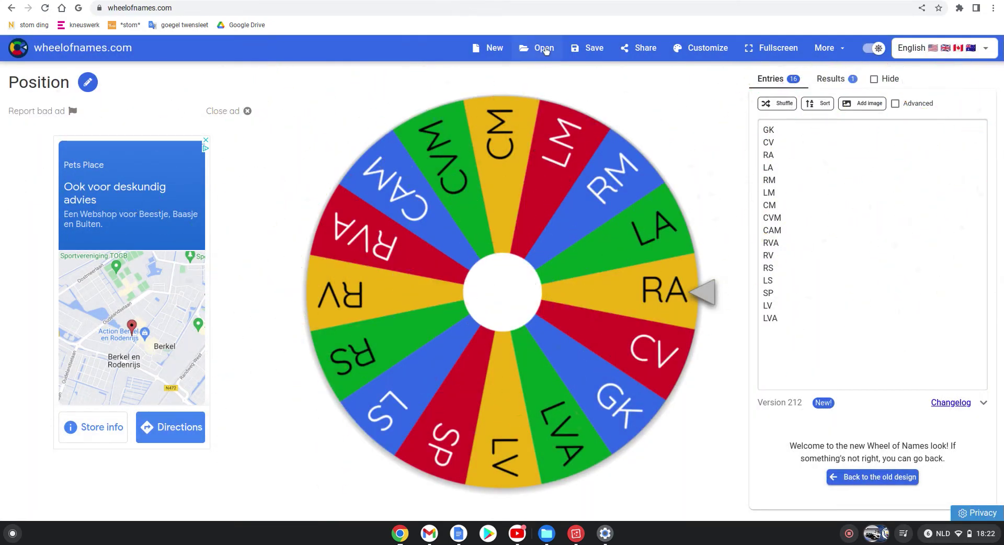
click(544, 50)
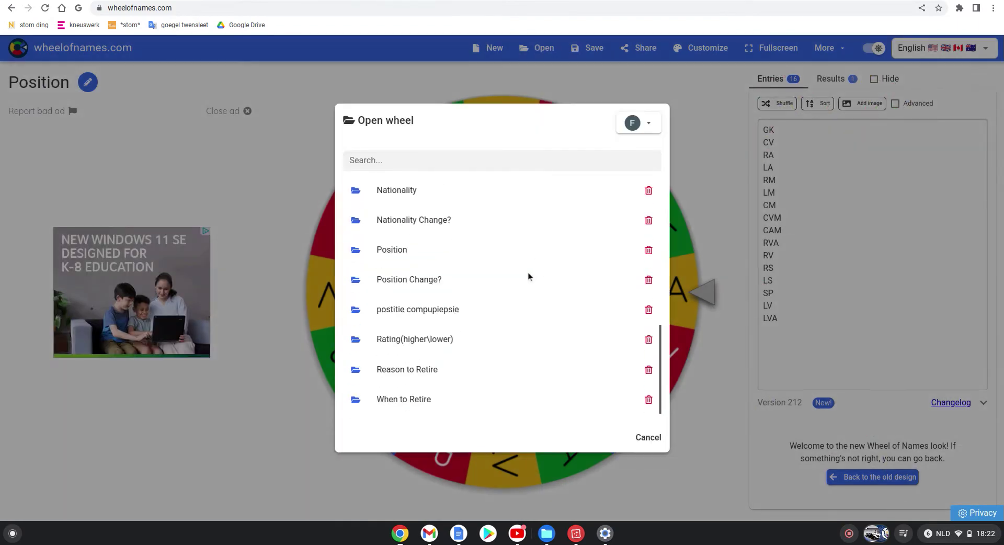
click(425, 223)
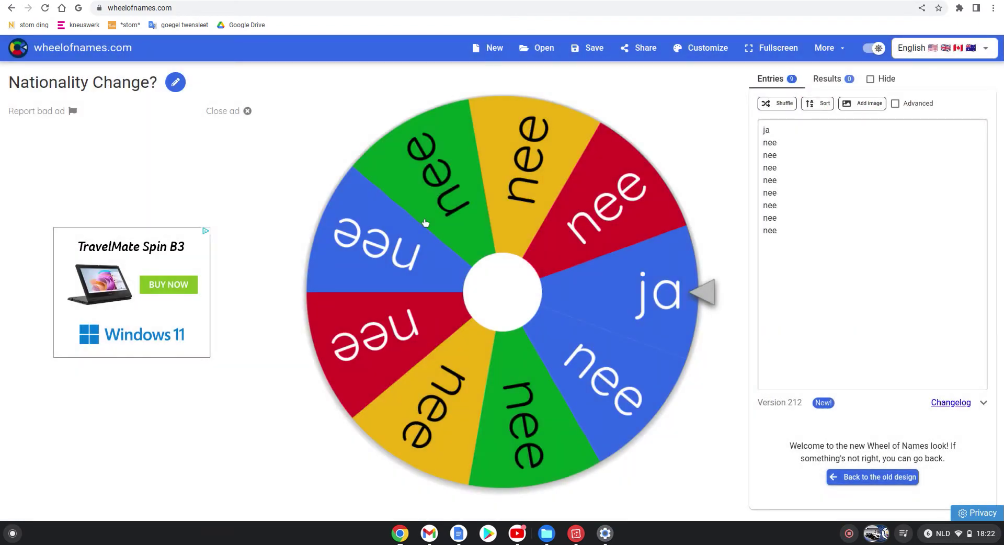
click(424, 223)
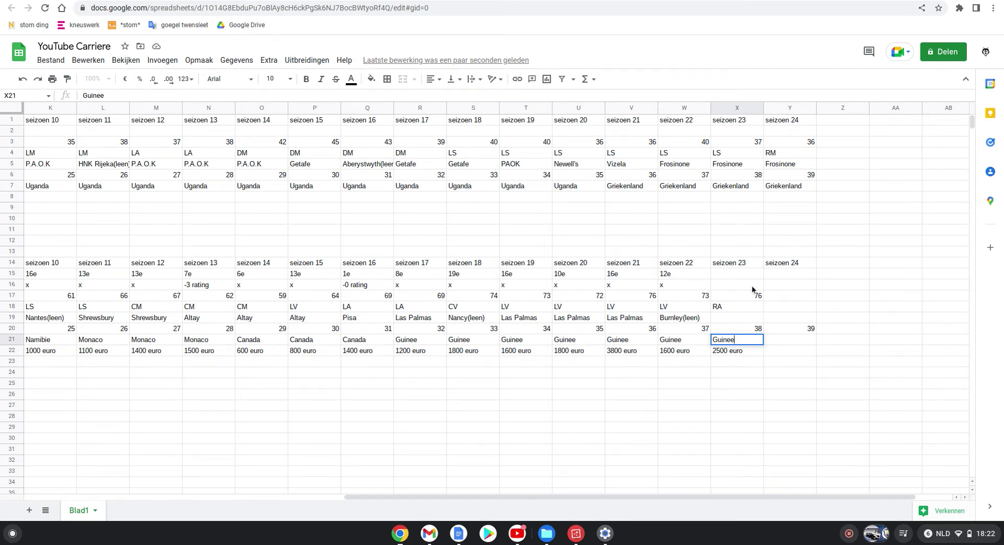
Record Guinee as the season 23 nationality in spreadsheet cell X21, and dismiss the winner on the wheel site
text(e)
key(BackSpace)
click(751, 318)
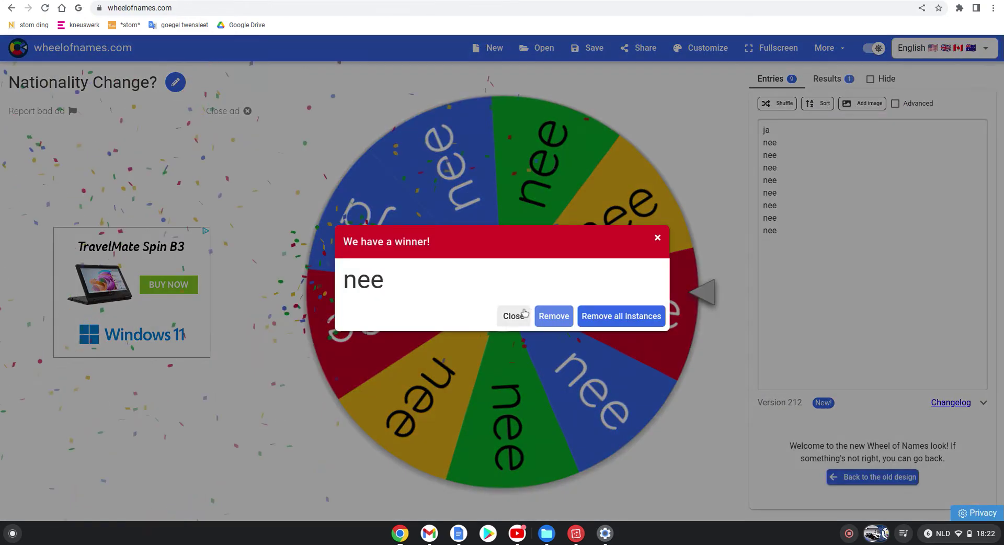
click(513, 316)
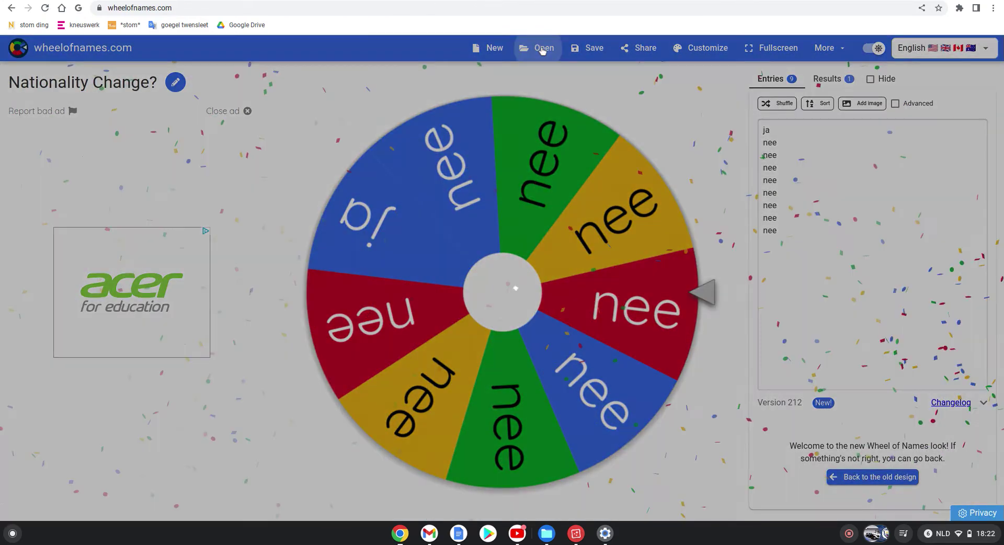
Open the saved "Blessure?" wheel and spin it
click(542, 51)
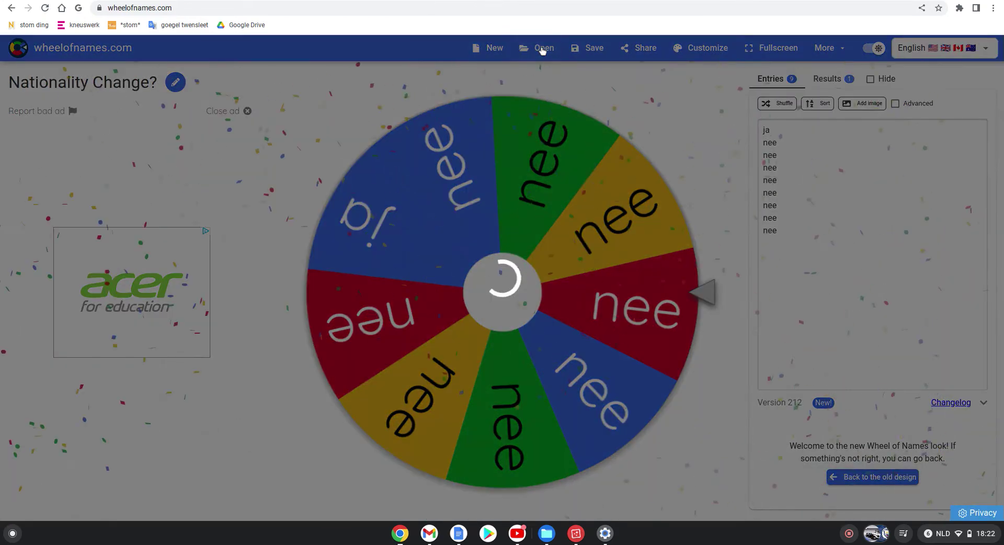
scroll(465, 213, down, 5)
scroll(465, 213, down, 2)
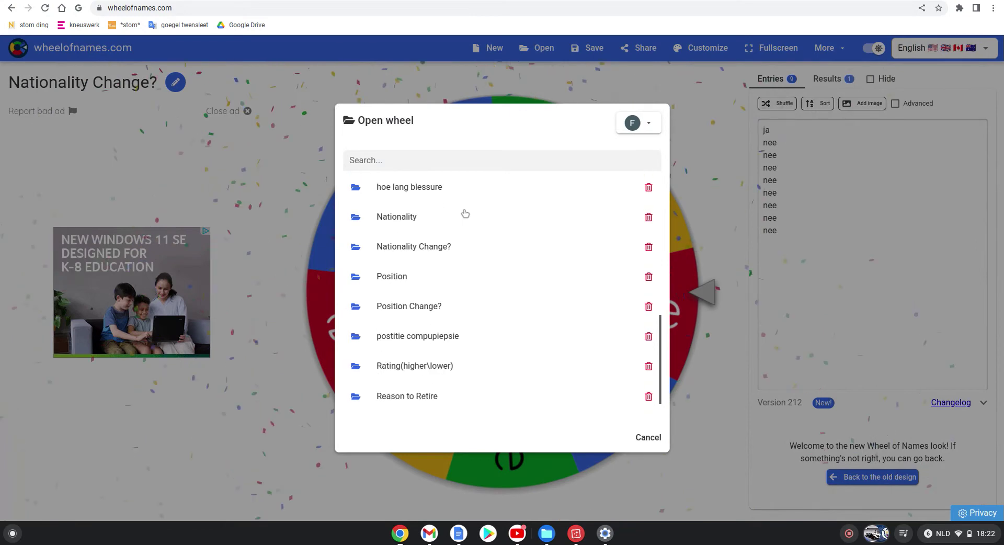
scroll(465, 213, up, 3)
click(386, 249)
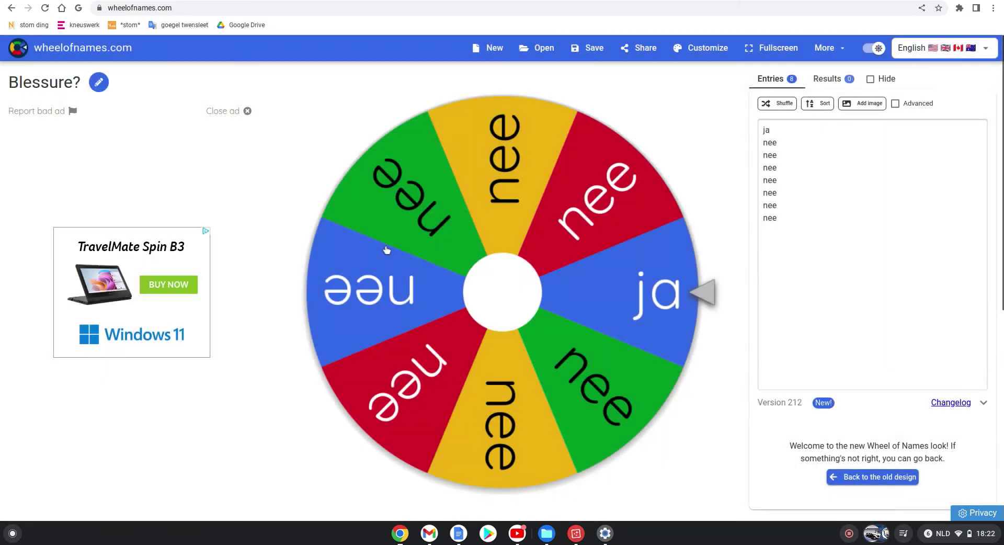
click(488, 301)
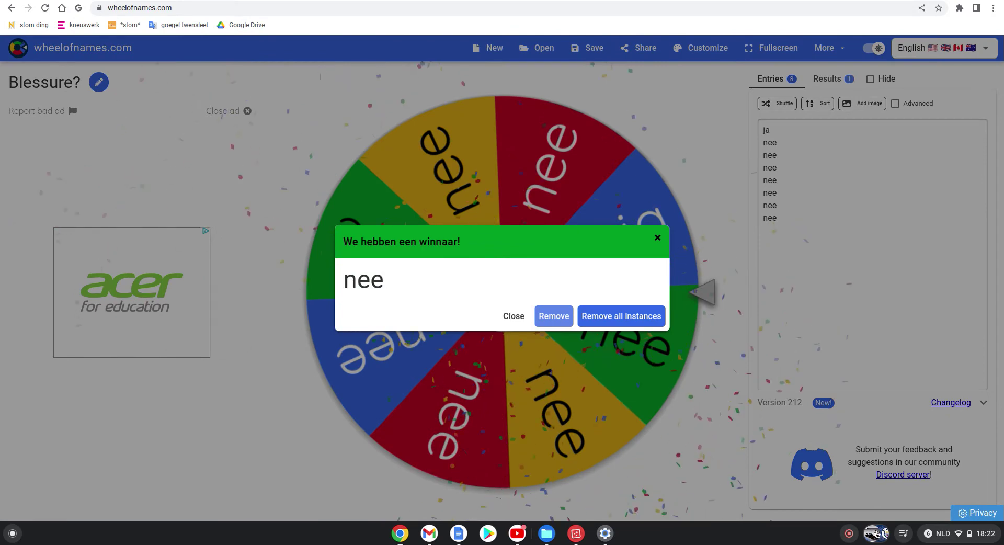
Enter x as the season 23 injury result in cell X16 of the career spreadsheet, and select club cell X19
key(alt+Tab)
text(x)
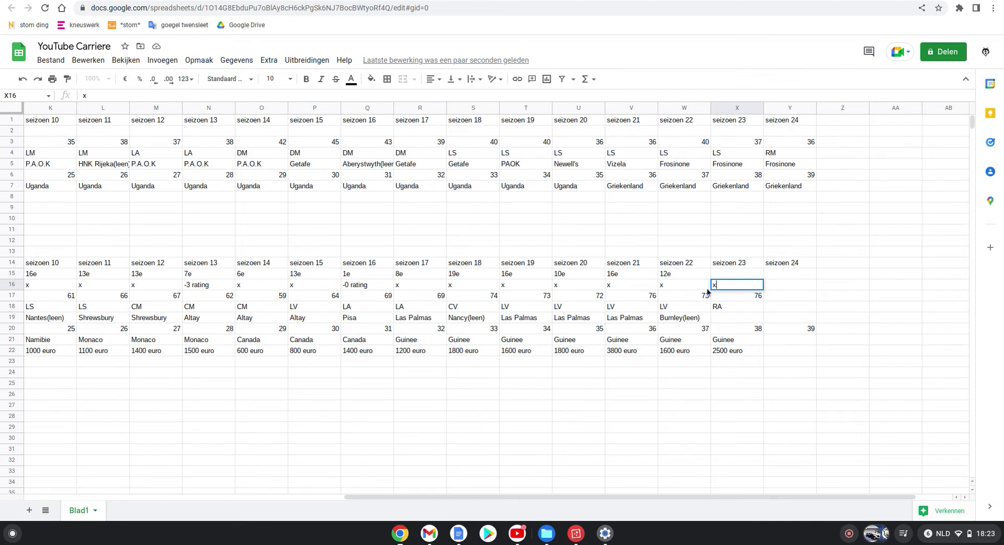
click(718, 317)
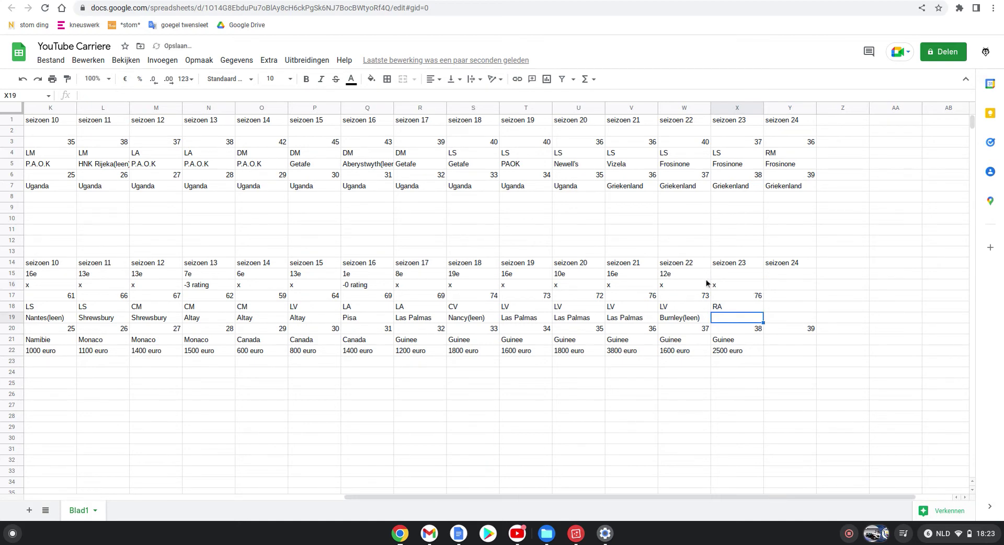
Return to the wheel site, dismiss the injury winner, open the saved "Blijven of gaan" wheel and spin it
key(alt+Tab)
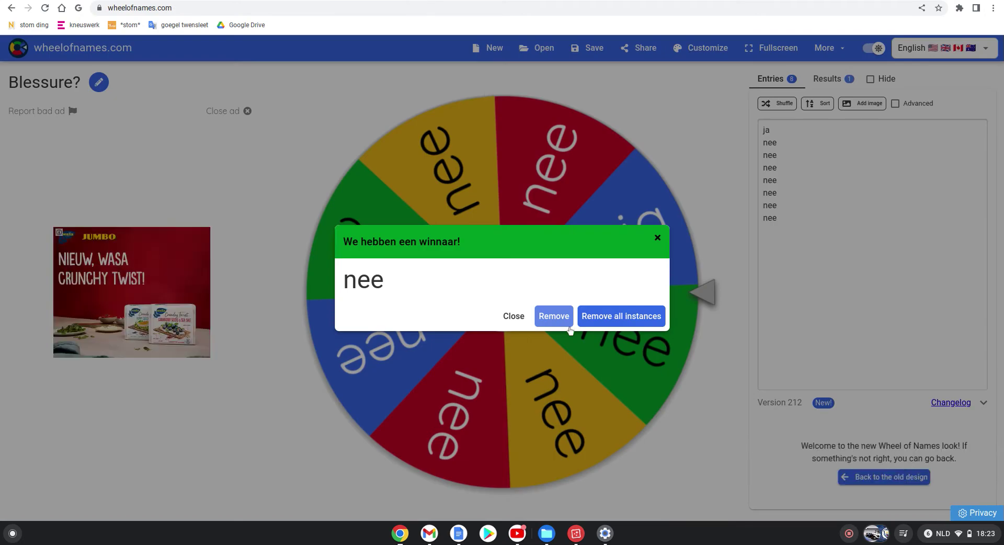
click(512, 316)
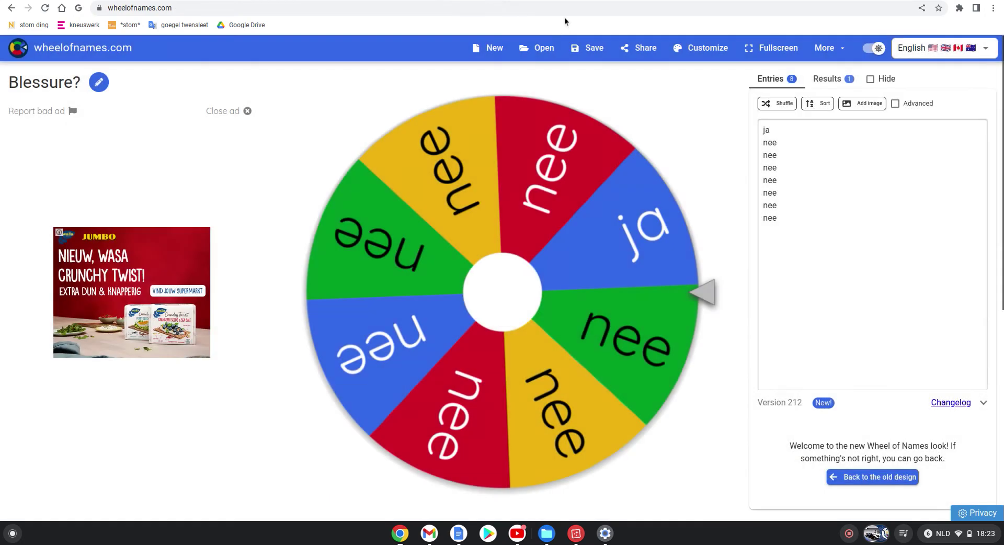
click(553, 47)
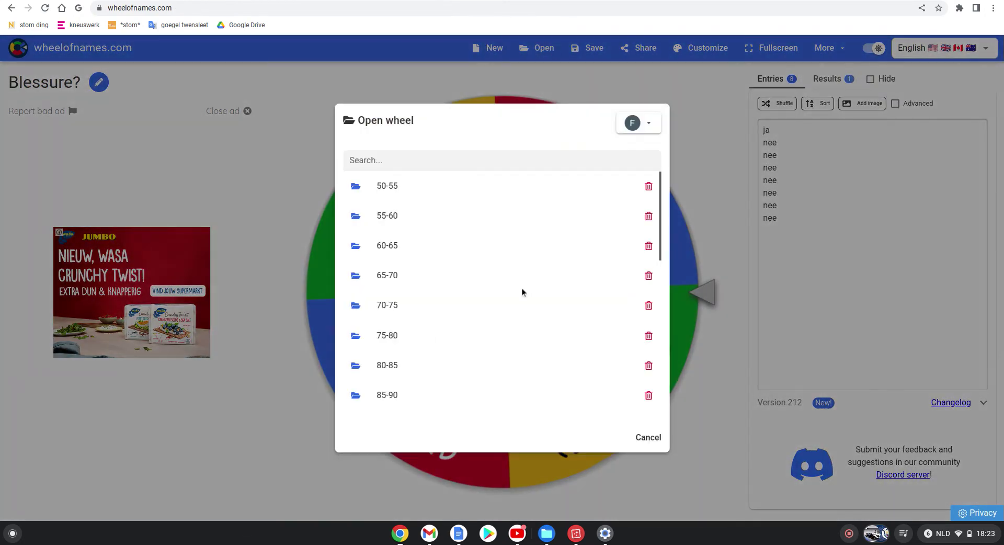
scroll(394, 350, down, 5)
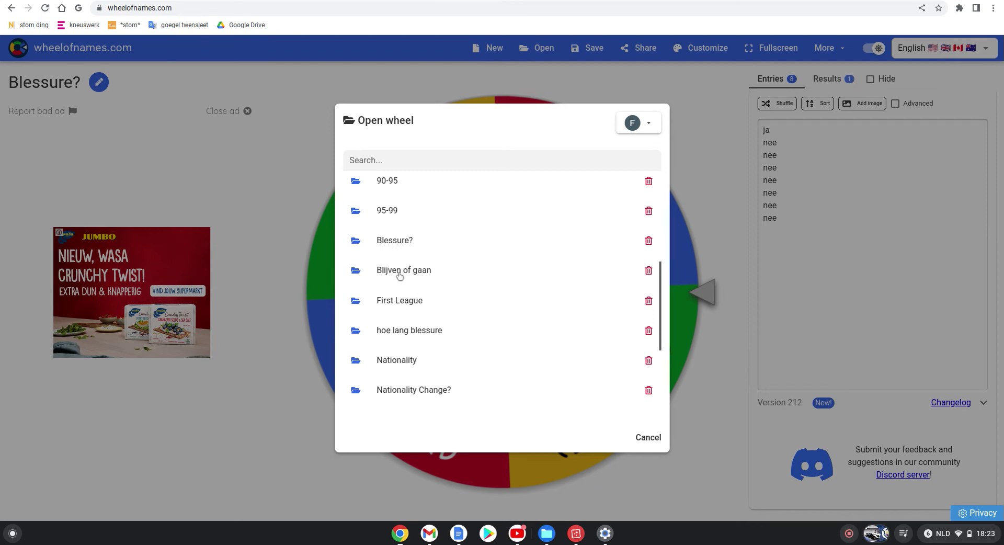
click(399, 272)
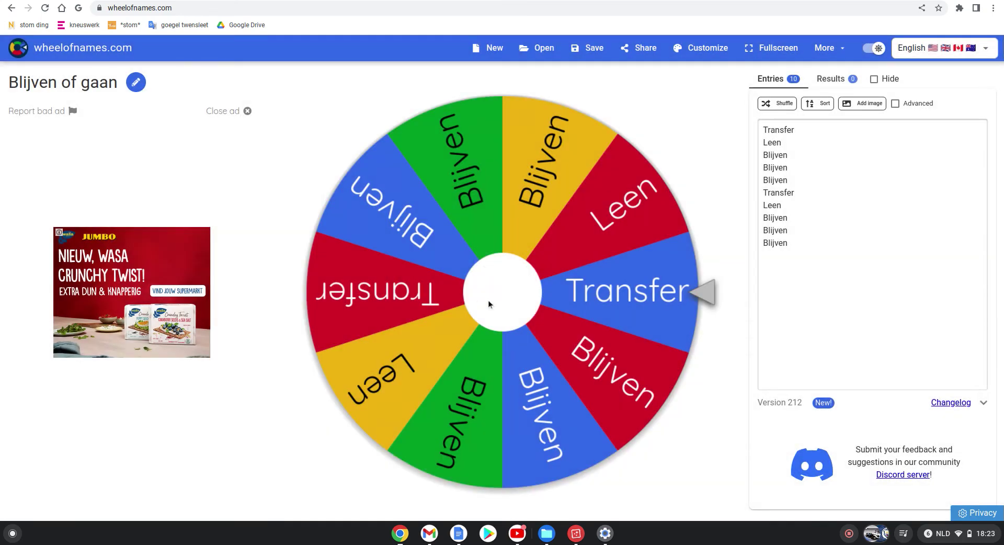
click(489, 304)
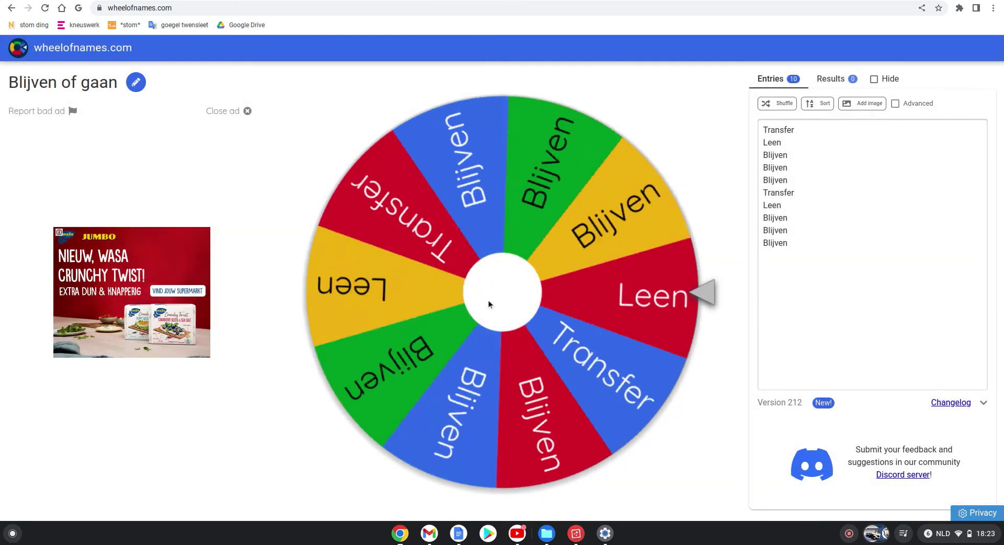
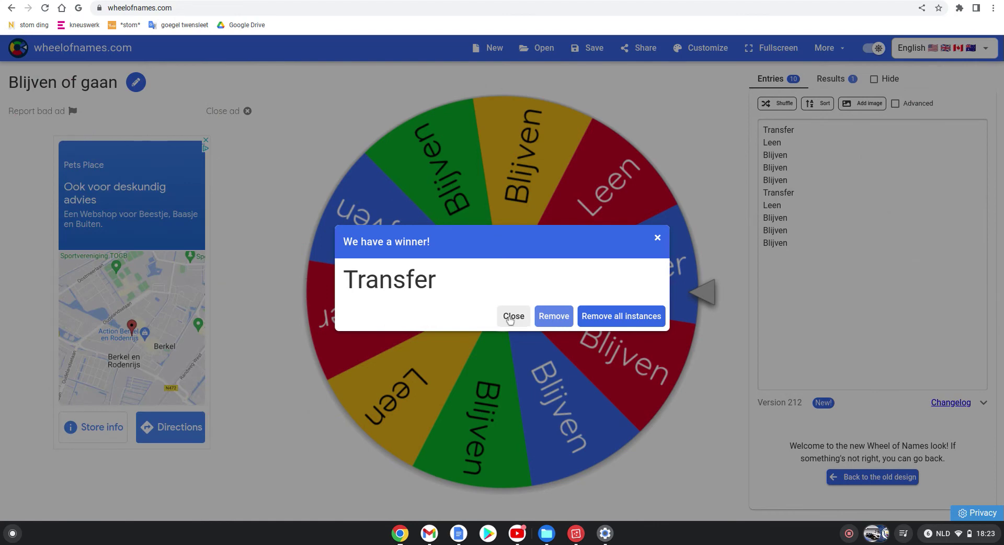
Dismiss the transfer decision winner, open the saved "First League" wheel and spin it
click(509, 318)
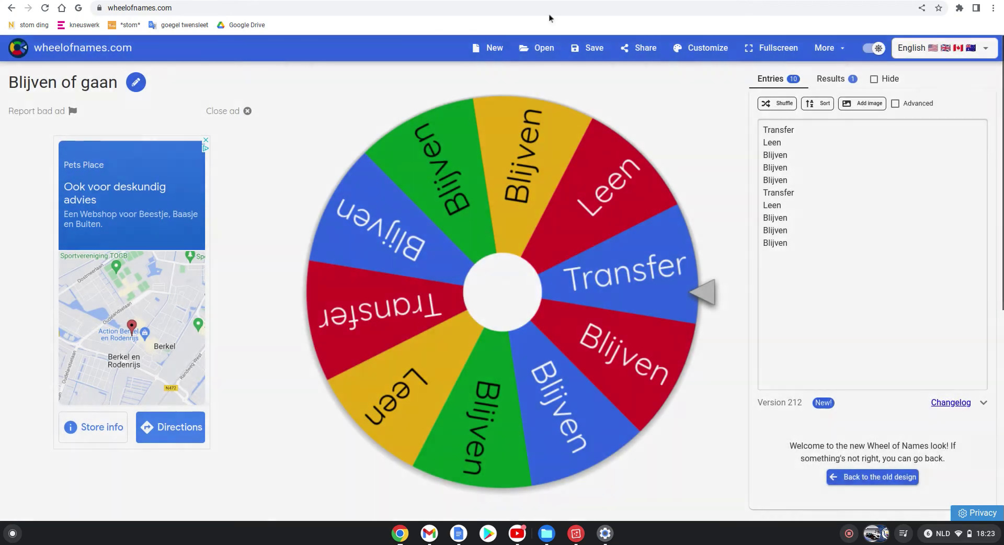
click(528, 47)
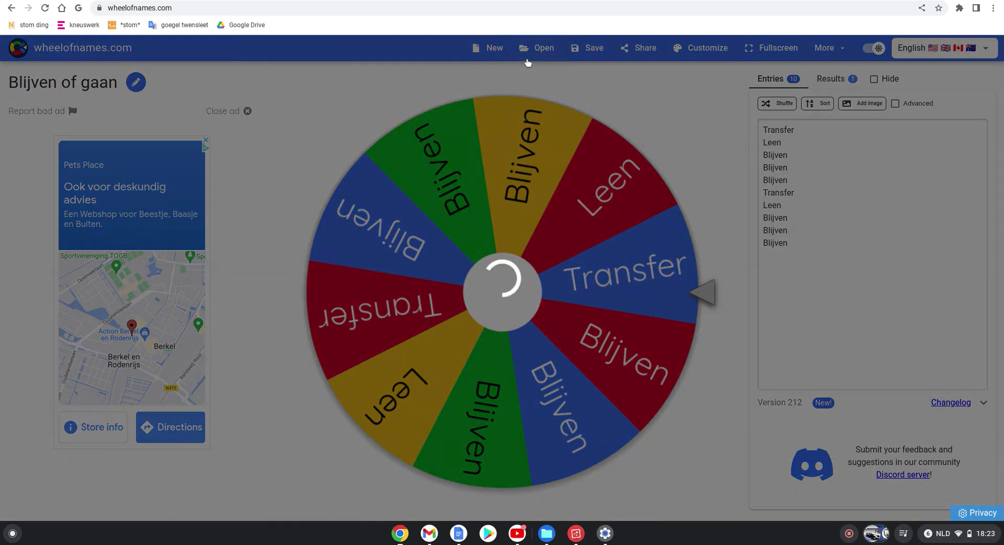
scroll(511, 202, down, 5)
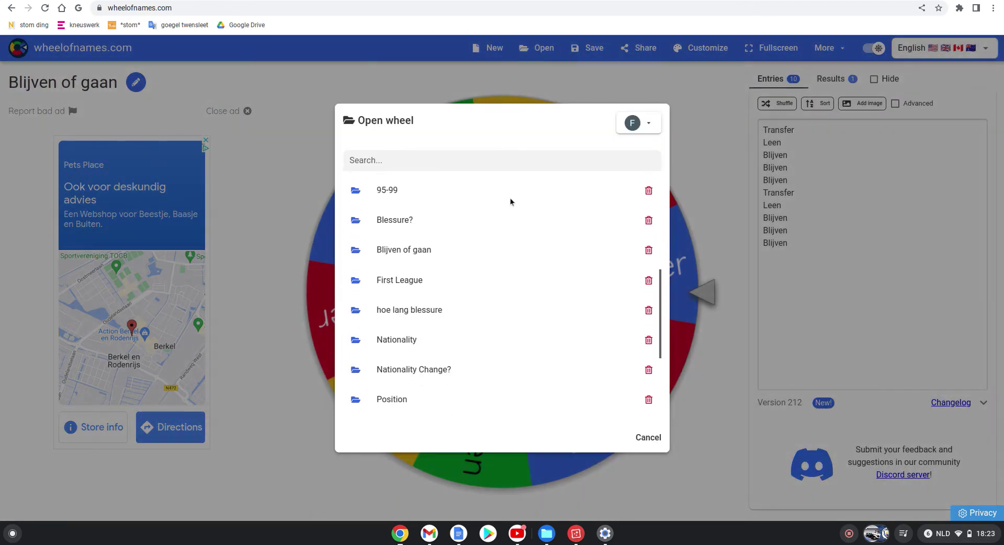
click(422, 269)
click(476, 297)
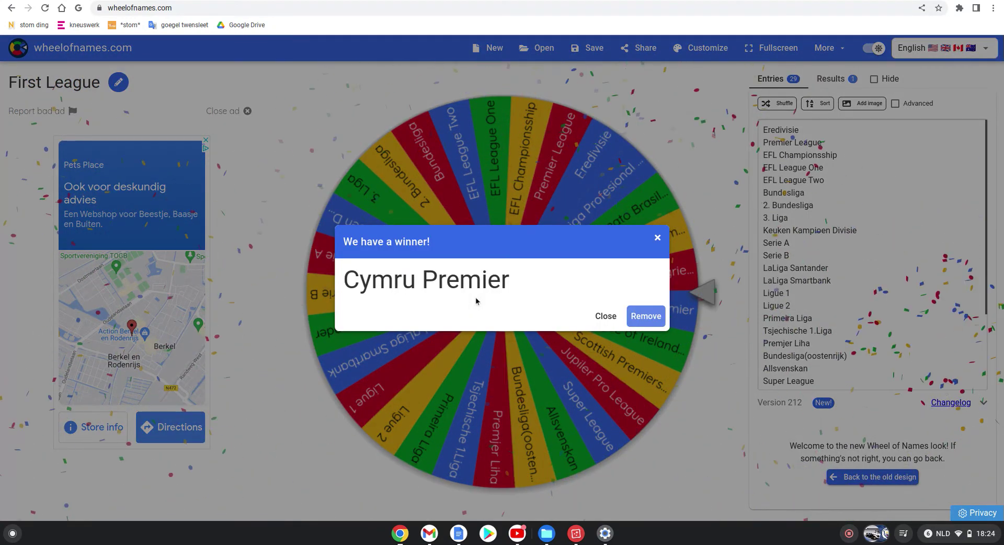
Switch to the browser page with the football standings and search the web for "cymru premier"
key(alt+Tab)
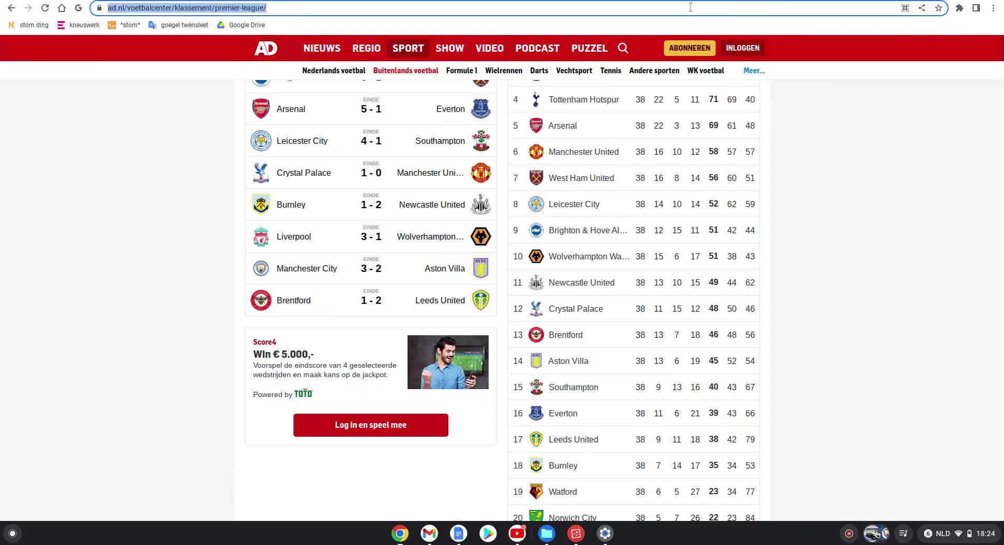
click(691, 8)
text(cymru)
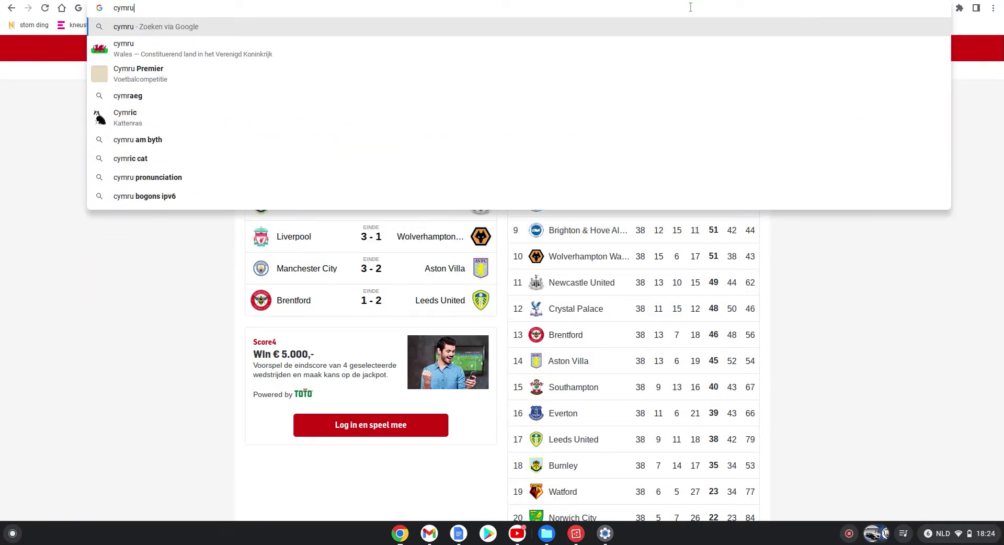
text( premier)
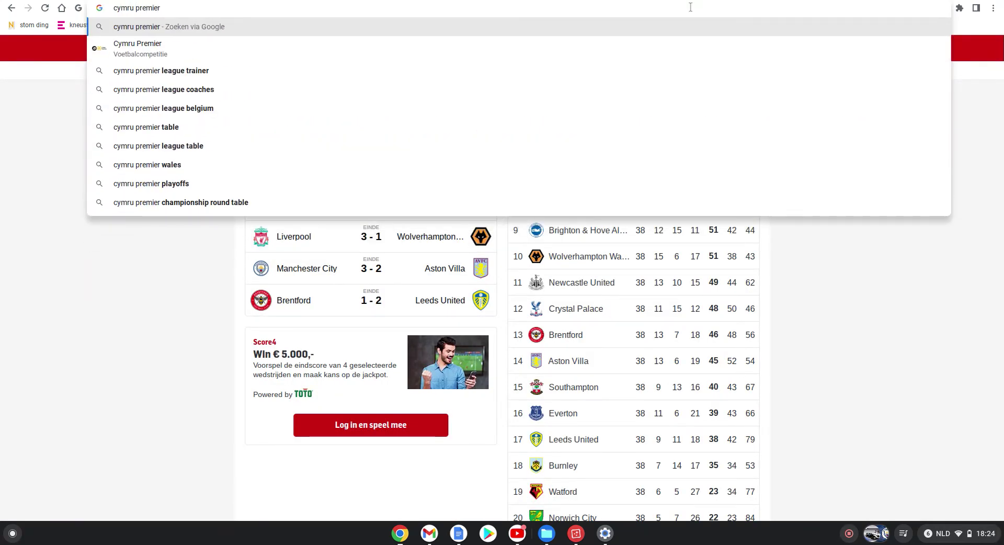
key(Return)
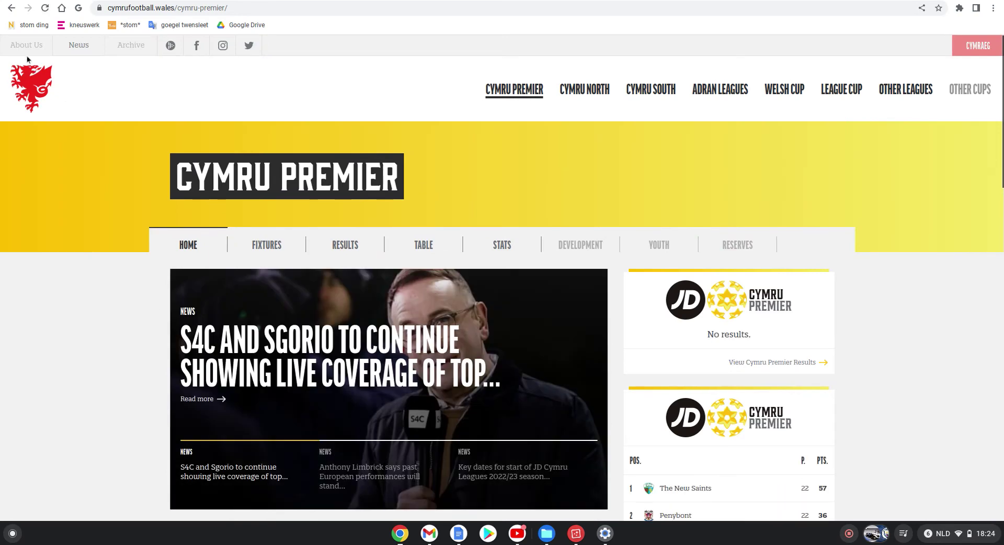
Open the full Cymru Premier table on the Cymru Football site and examine the clubs in the championship conference
scroll(347, 334, down, 6)
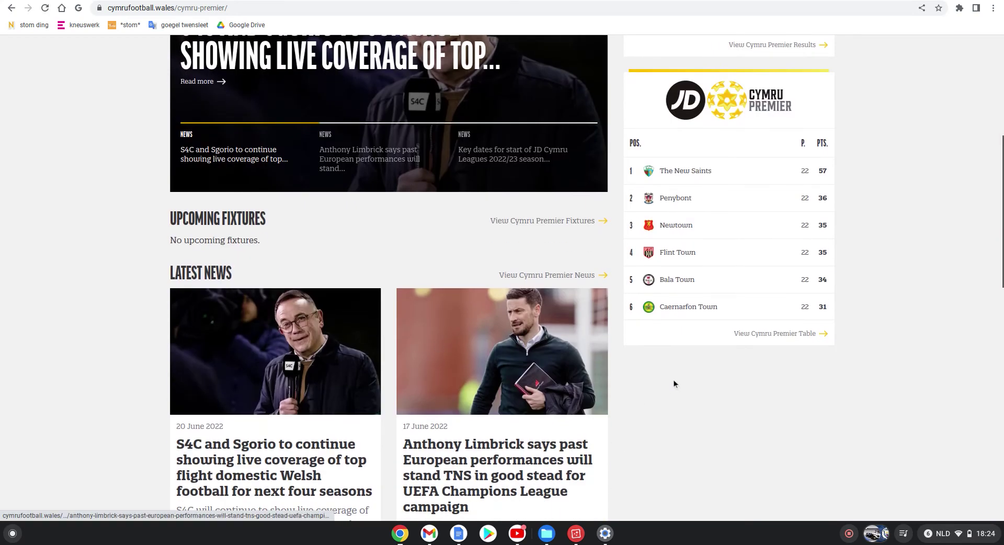
click(802, 334)
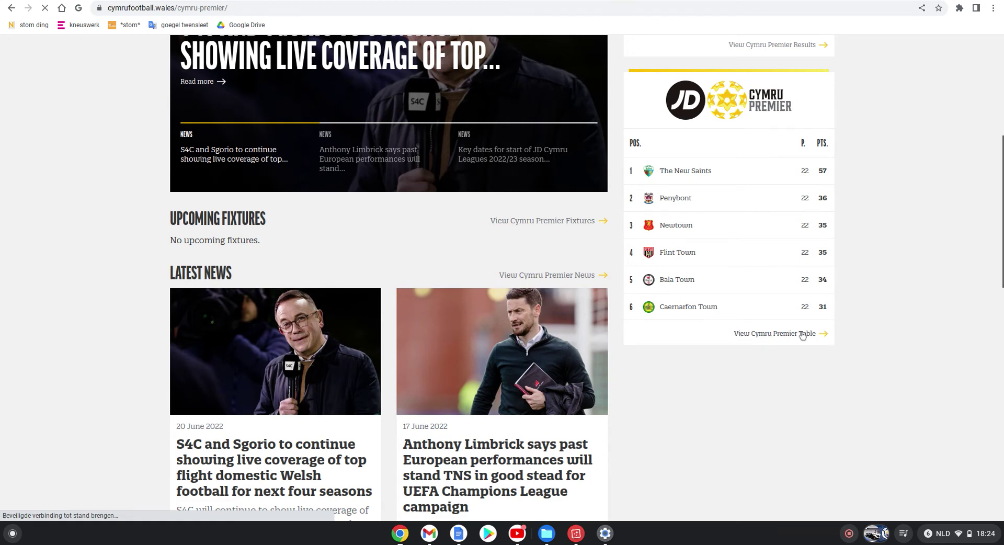
scroll(801, 334, down, 4)
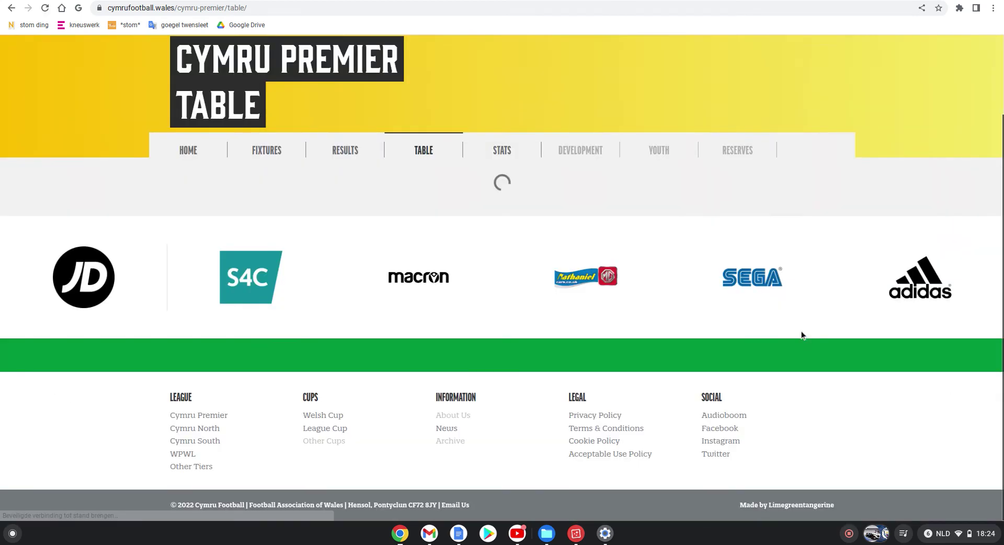
scroll(801, 334, down, 1)
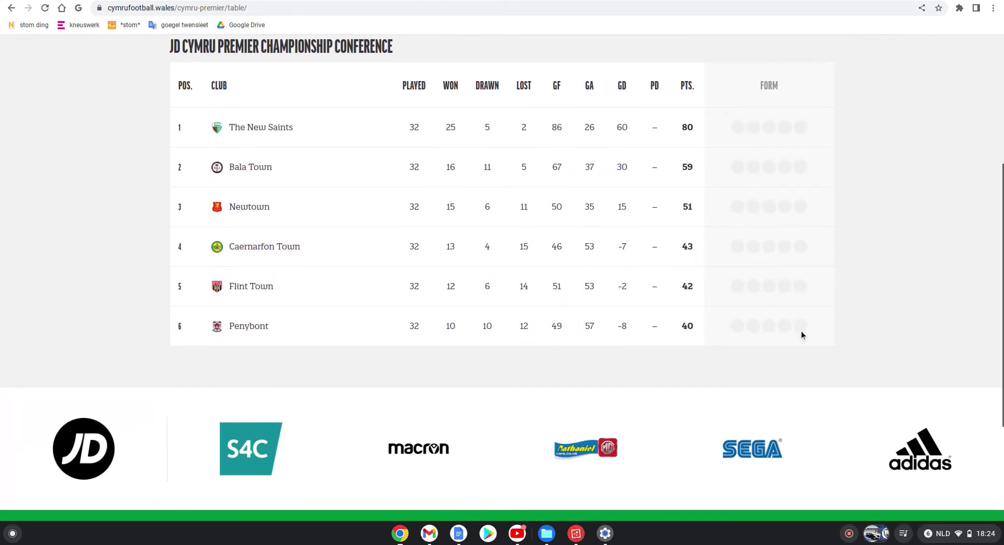
scroll(801, 335, down, 1)
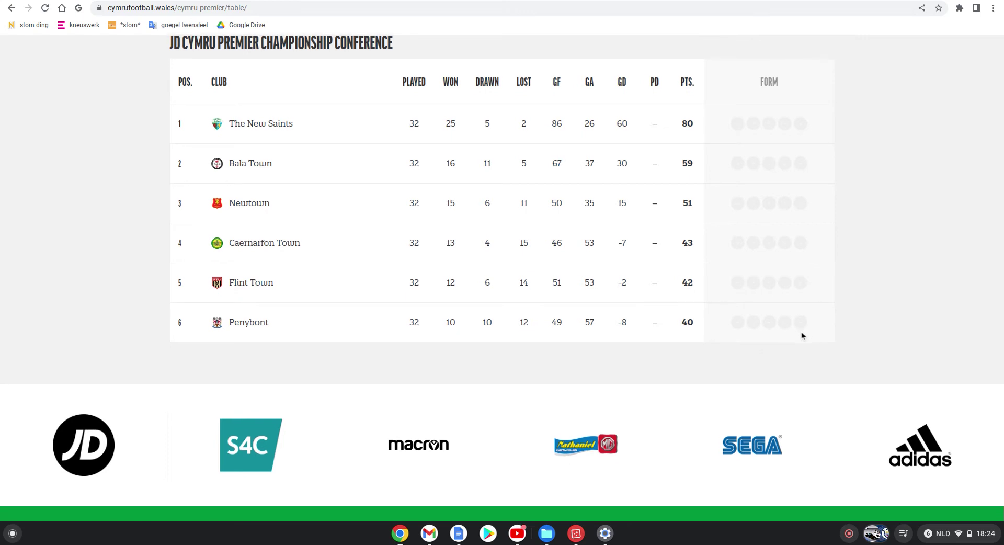
scroll(801, 332, up, 1)
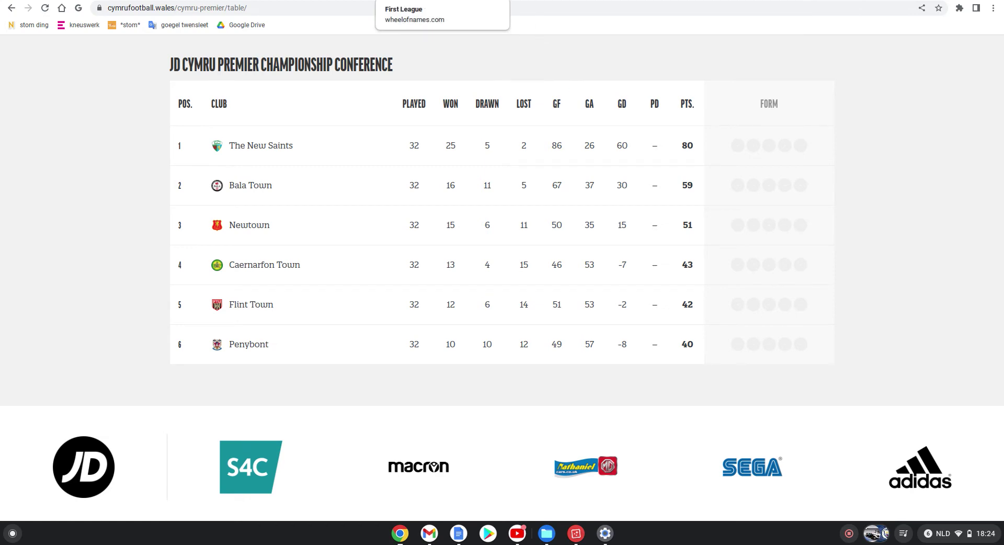
Return to the wheel site, dismiss the league winner and clear every league entry from the First League wheel
click(414, 2)
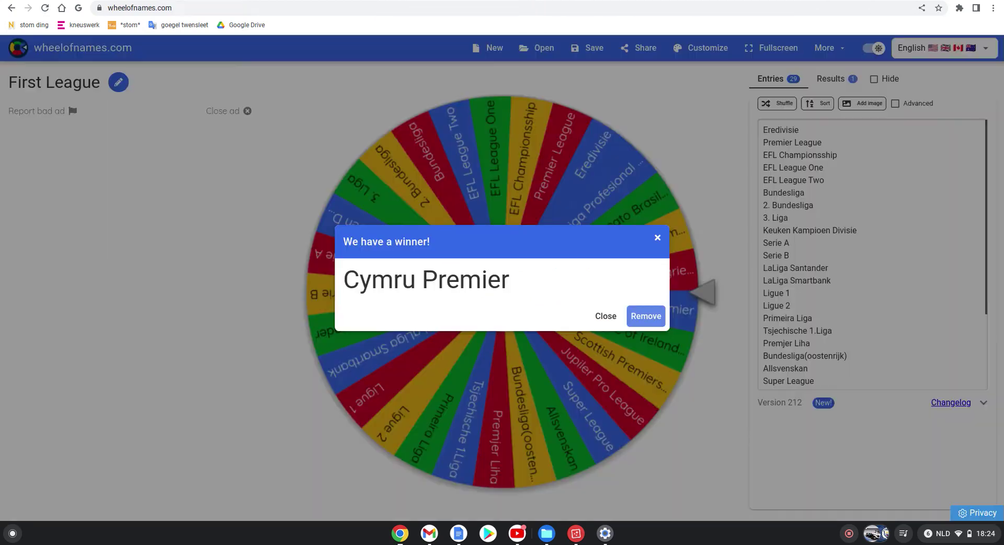
click(605, 315)
scroll(880, 369, down, 2)
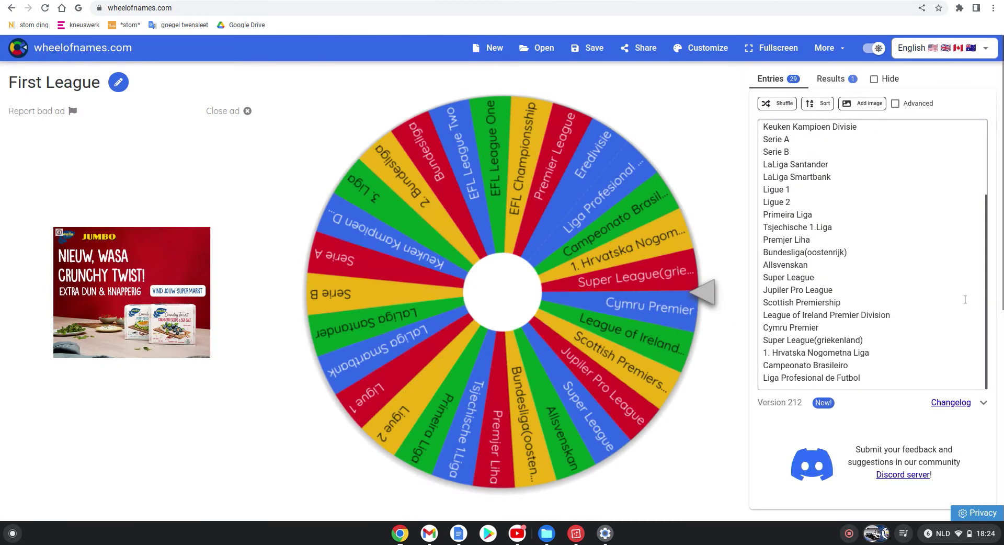
drag(880, 369, 660, 122)
key(BackSpace)
key(BackSpace)
key(BackSpace)
key(BackSpace)
key(BackSpace)
key(BackSpace)
key(BackSpace)
key(BackSpace)
key(BackSpace)
key(BackSpace)
key(BackSpace)
key(BackSpace)
key(BackSpace)
key(BackSpace)
key(BackSpace)
key(BackSpace)
key(BackSpace)
key(BackSpace)
key(BackSpace)
key(BackSpace)
key(BackSpace)
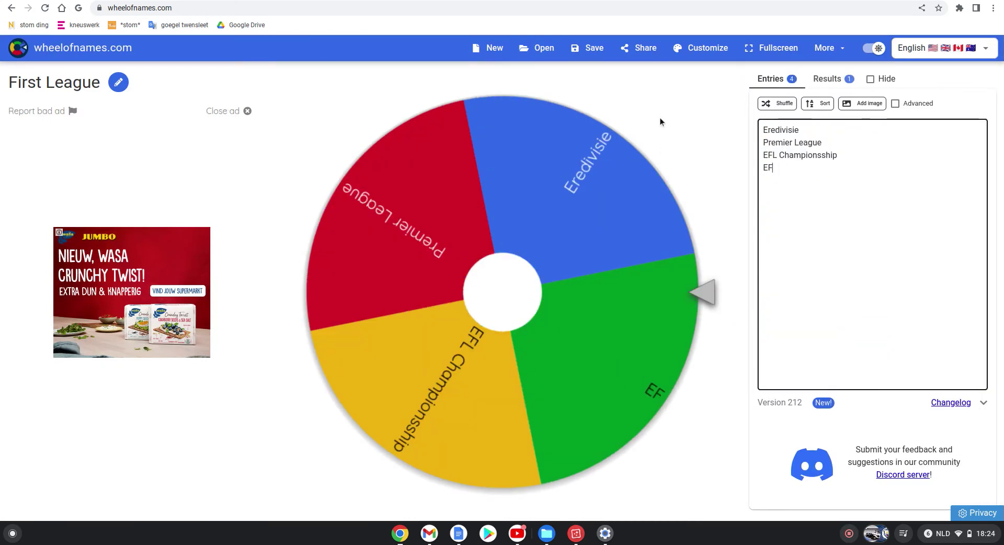
key(BackSpace)
key(BackSpace)
key(BackSpace)
key(BackSpace)
key(BackSpace)
key(BackSpace)
key(BackSpace)
key(BackSpace)
key(BackSpace)
key(BackSpace)
key(BackSpace)
key(BackSpace)
key(BackSpace)
key(BackSpace)
key(BackSpace)
key(BackSpace)
key(BackSpace)
key(BackSpace)
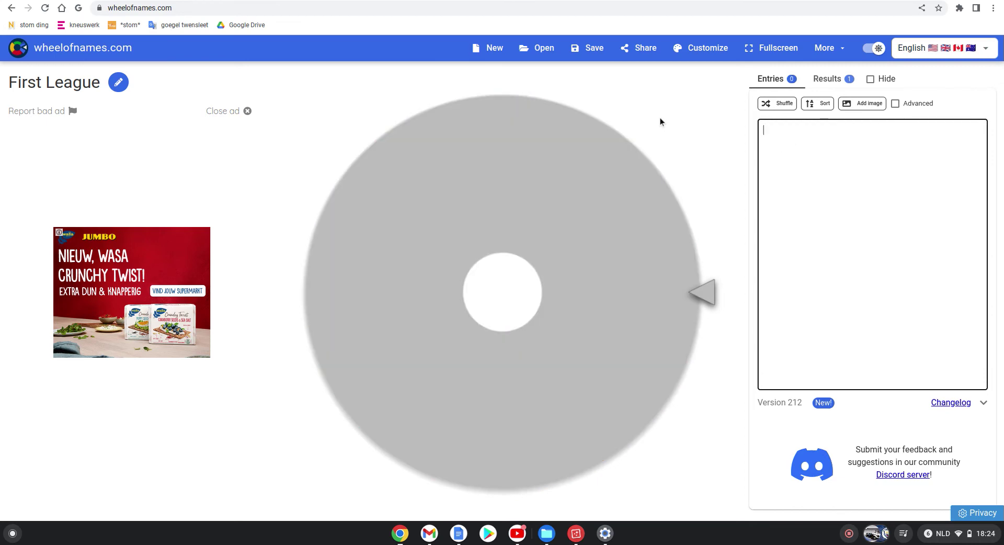
Enter The New Saints, Bala Town and Newtown as the first three club entries of the emptied First League wheel
text(Tjh)
key(BackSpace)
key(BackSpace)
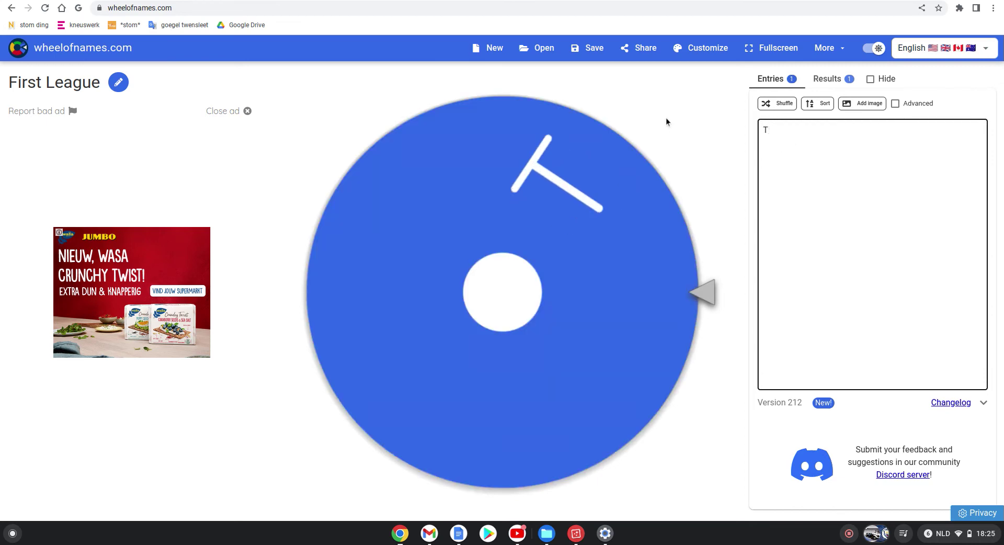
text(he New Sa)
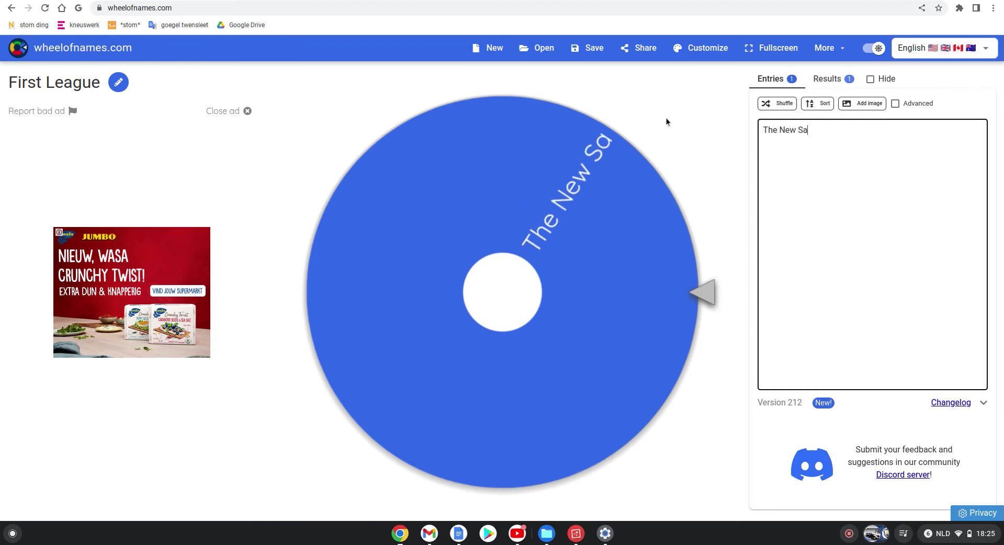
text(ints)
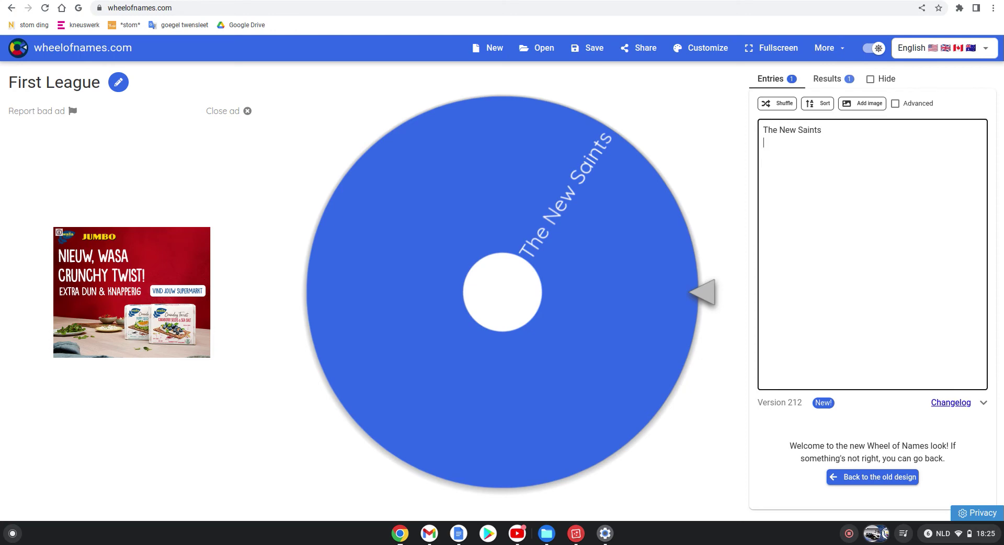
key(ctrl+Tab)
key(ctrl+shift+Tab)
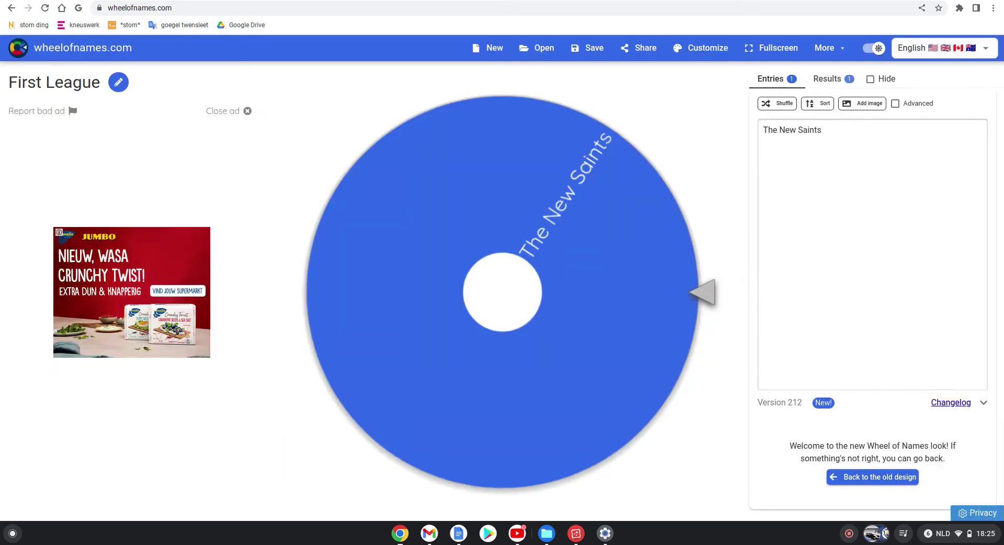
key(Return)
text(Bala To)
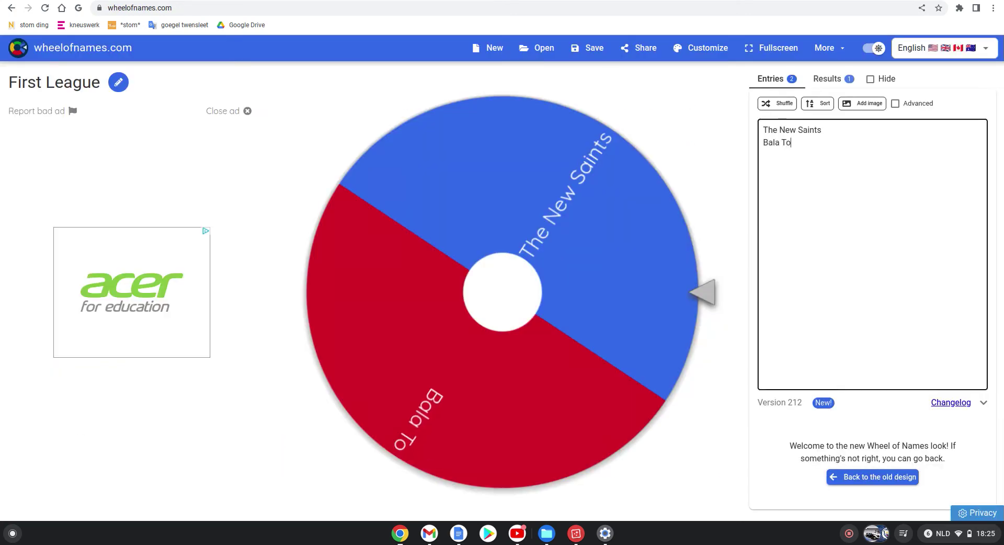
text(wn N)
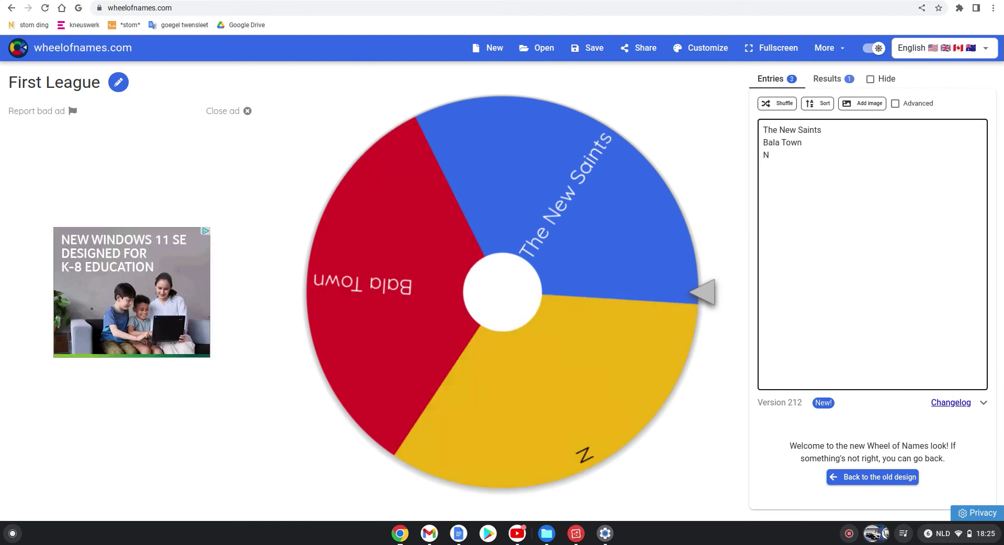
text(ewtown)
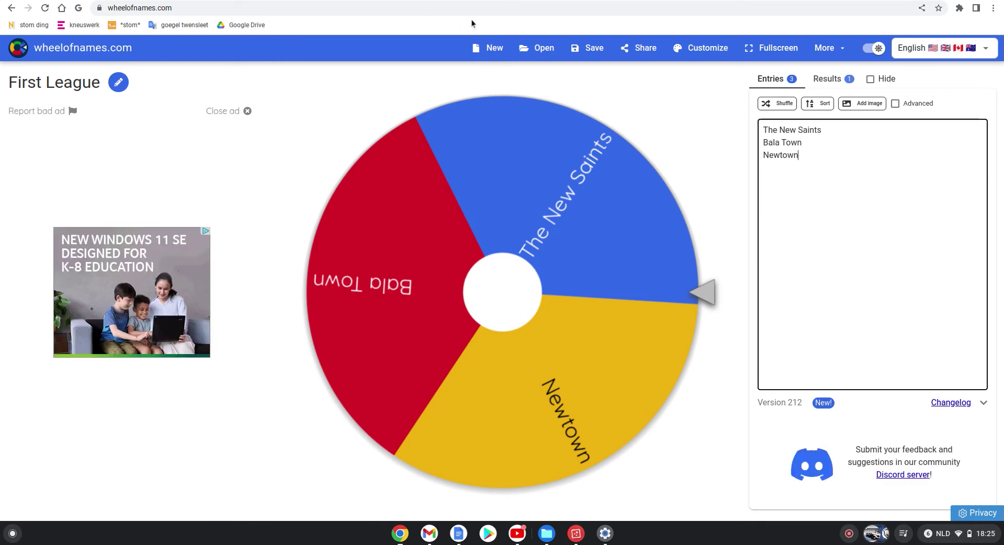
Check the Cymru Premier table for the fourth club and add Caernarfon town as the wheel's next entry
key(ctrl+Tab)
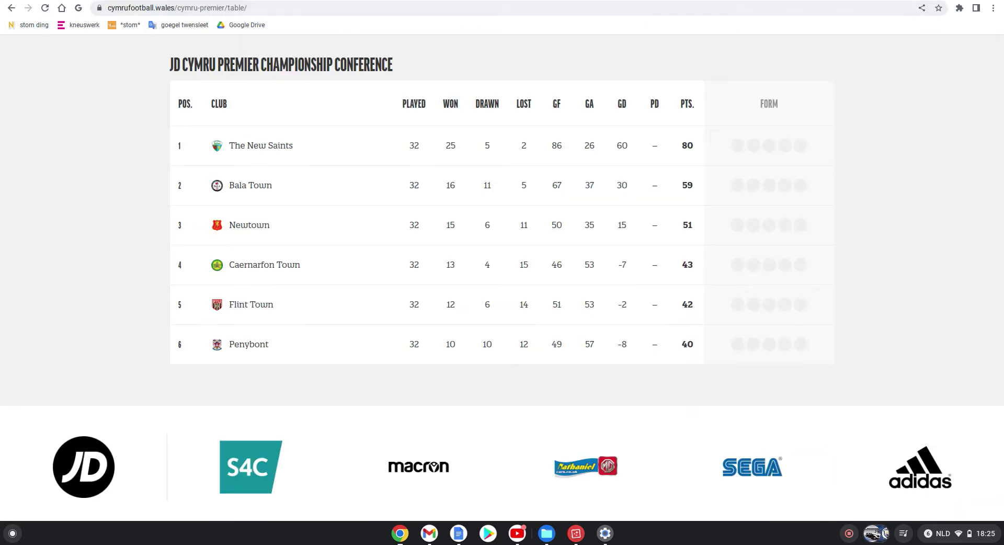
key(ctrl+shift+Tab)
key(ctrl+Tab)
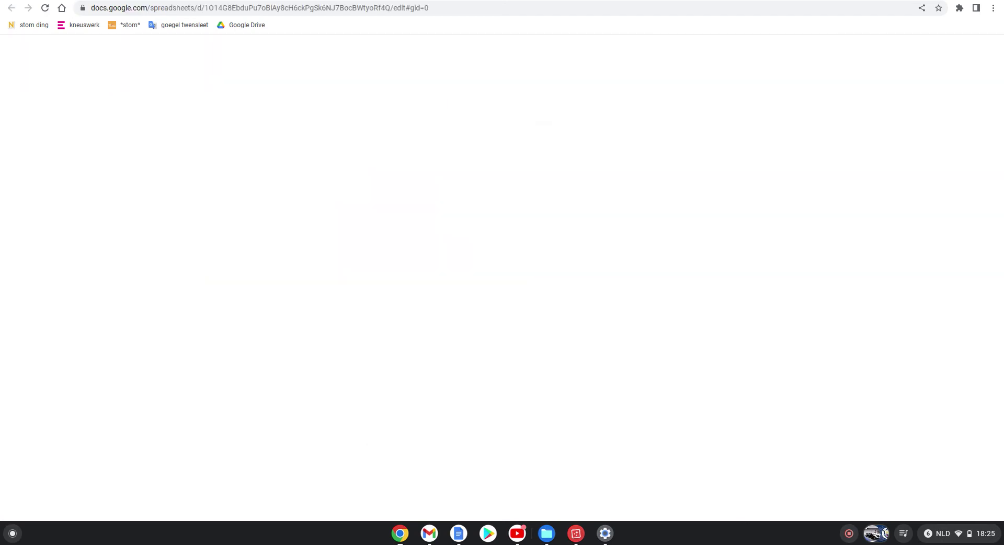
key(ctrl+Tab)
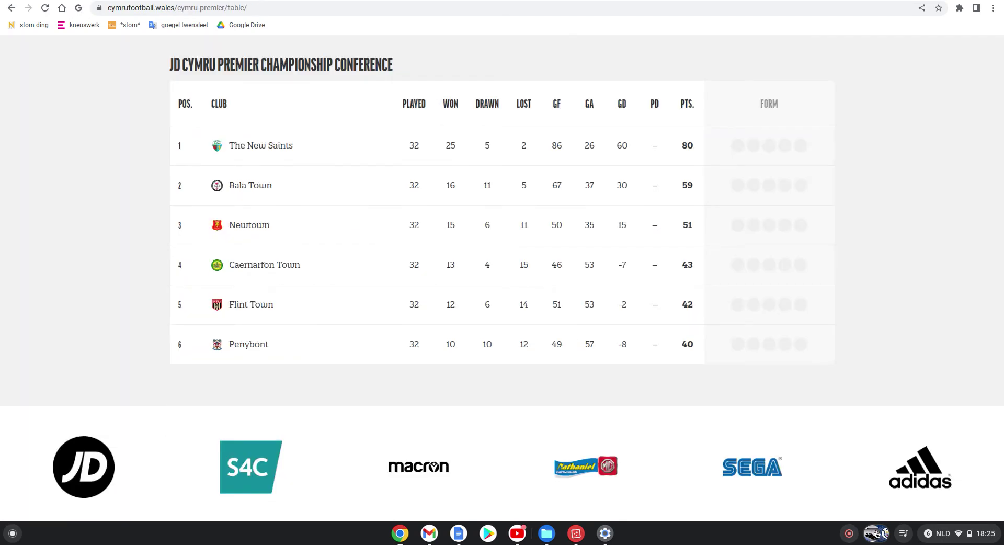
key(ctrl+shift+Tab)
key(ctrl+shift+Tab)
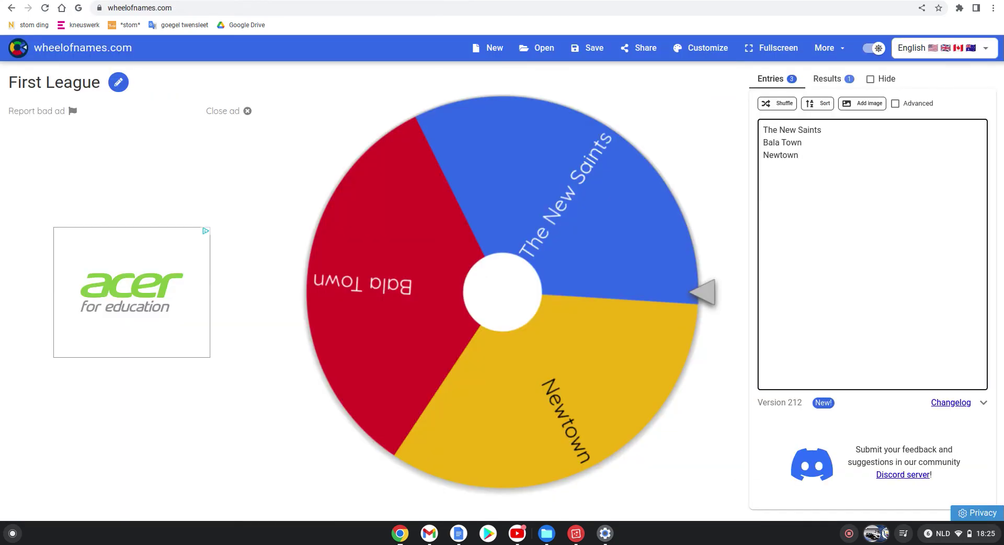
text(Ca)
key(BackSpace)
key(BackSpace)
key(Return)
text(Ca)
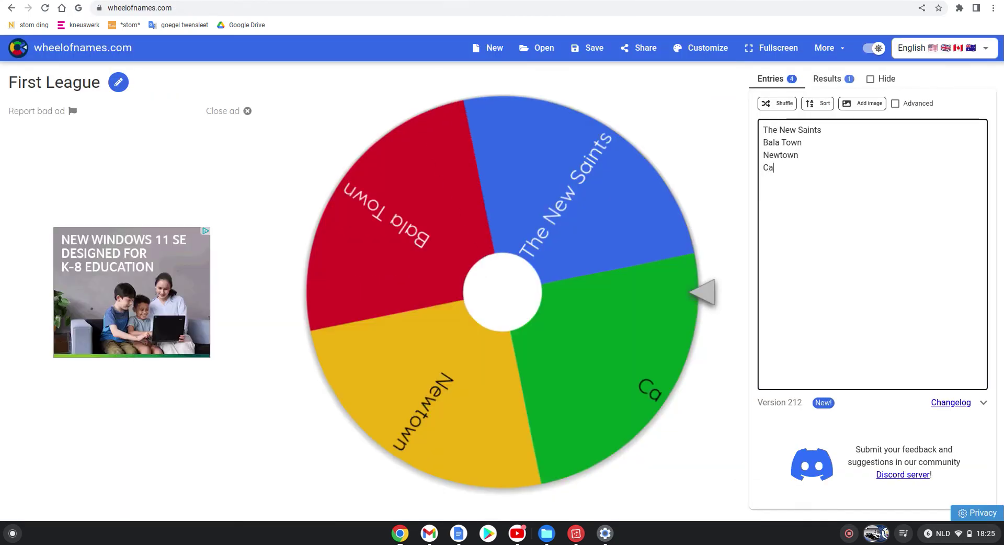
text(ernor)
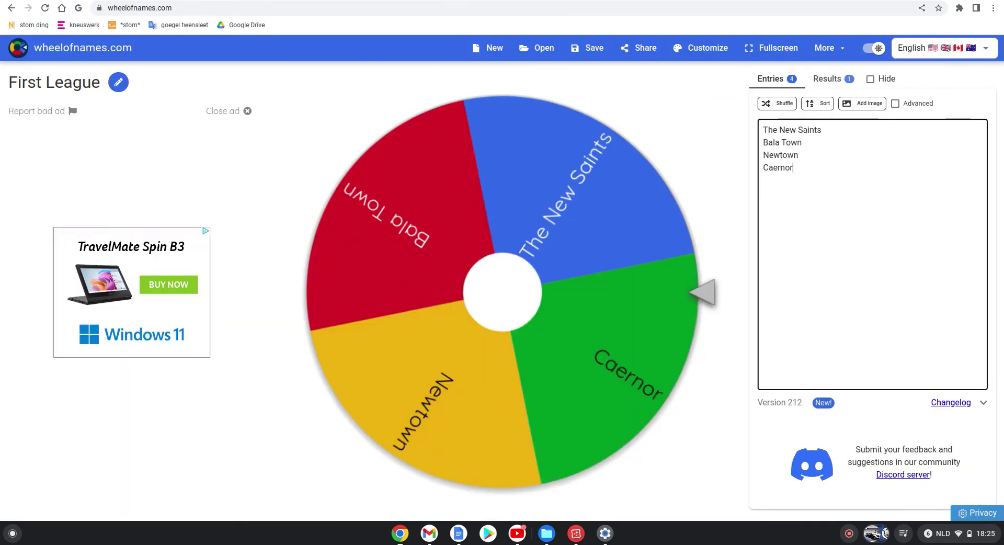
key(BackSpace)
key(BackSpace)
text(arfon t)
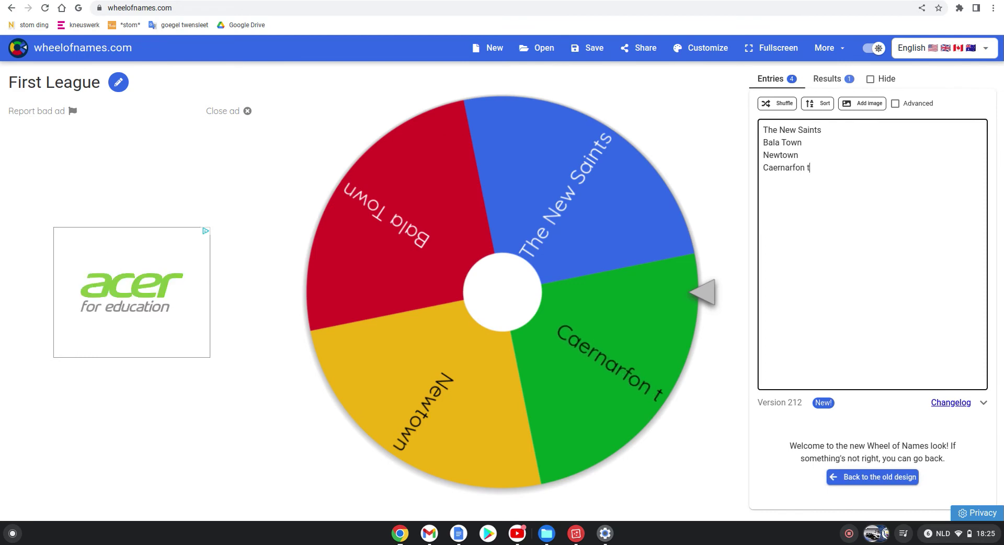
text(own)
key(Return)
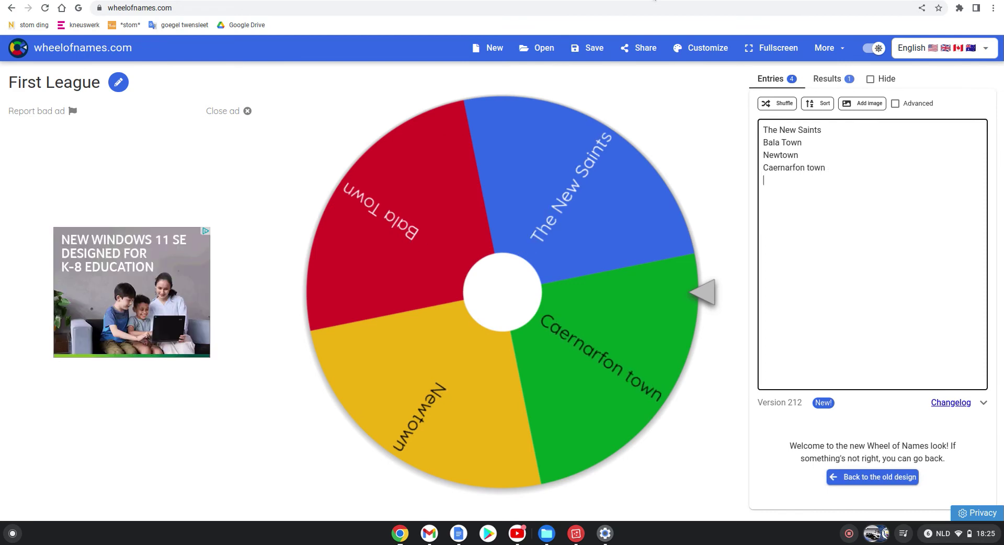
Add Flint Town and Penybont to complete the wheel's club list, and spin it
key(ctrl+Tab)
key(ctrl+Tab)
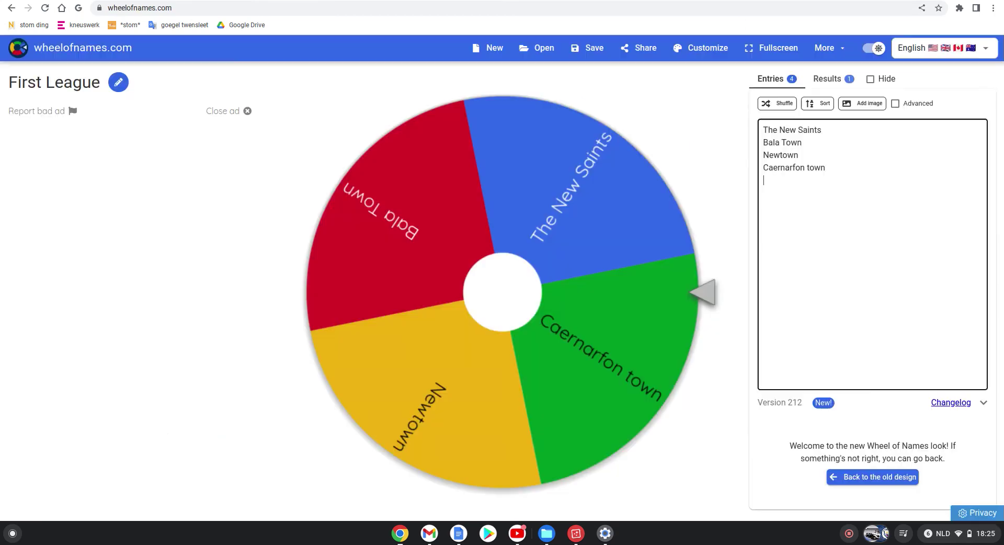
text(Flint Town)
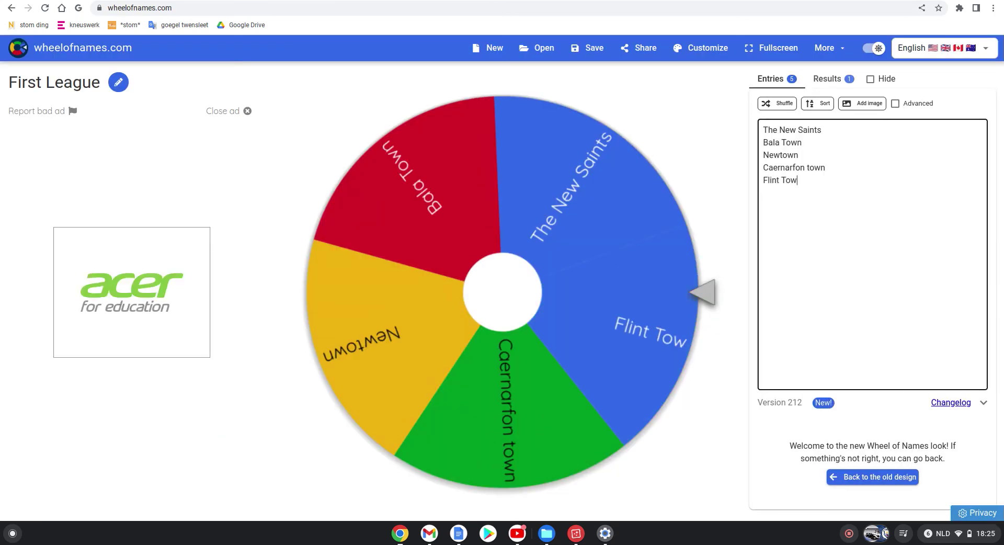
key(Return)
text(Penybont)
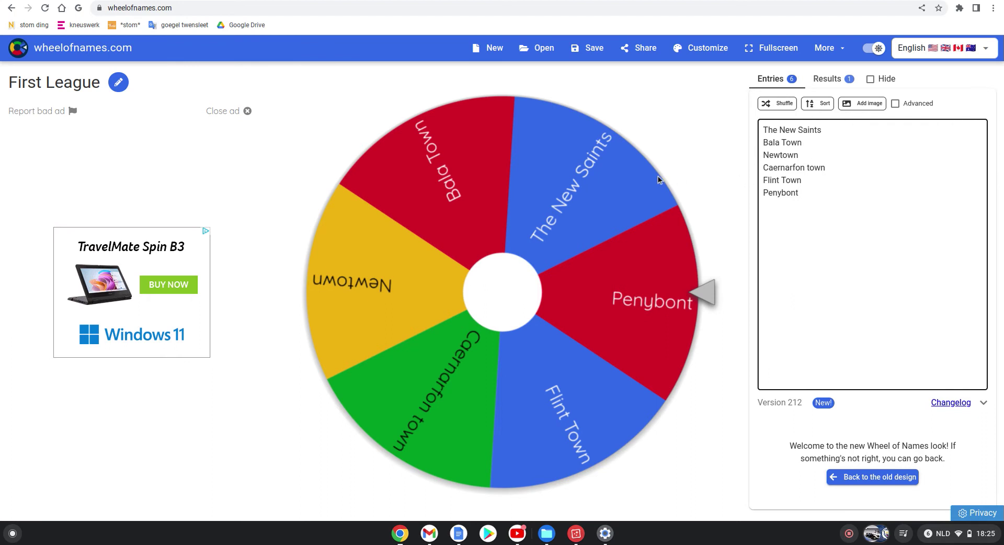
click(522, 288)
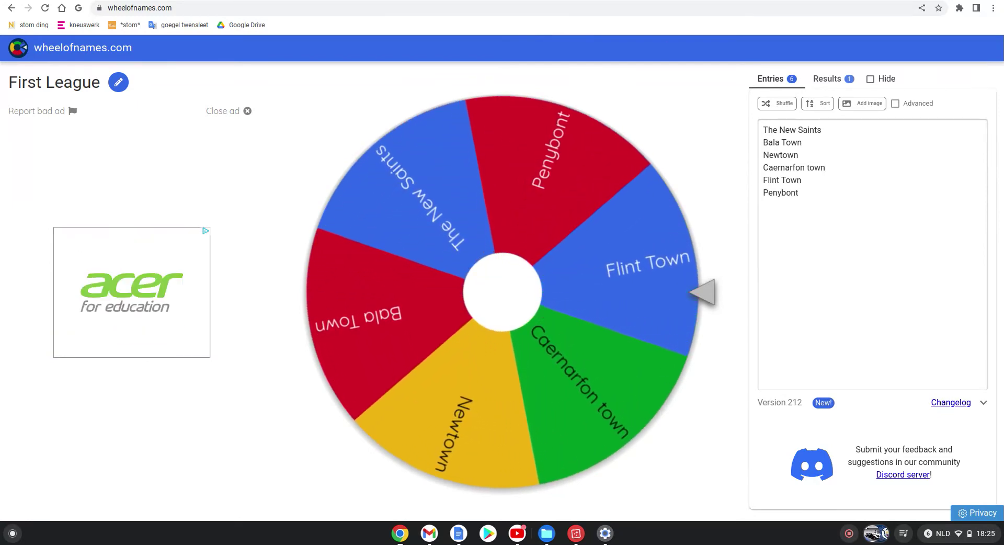
Switch to the YouTube Carriere spreadsheet and record Flint Town as the season 23 club in cell X19
key(ctrl+Tab)
key(ctrl+Tab)
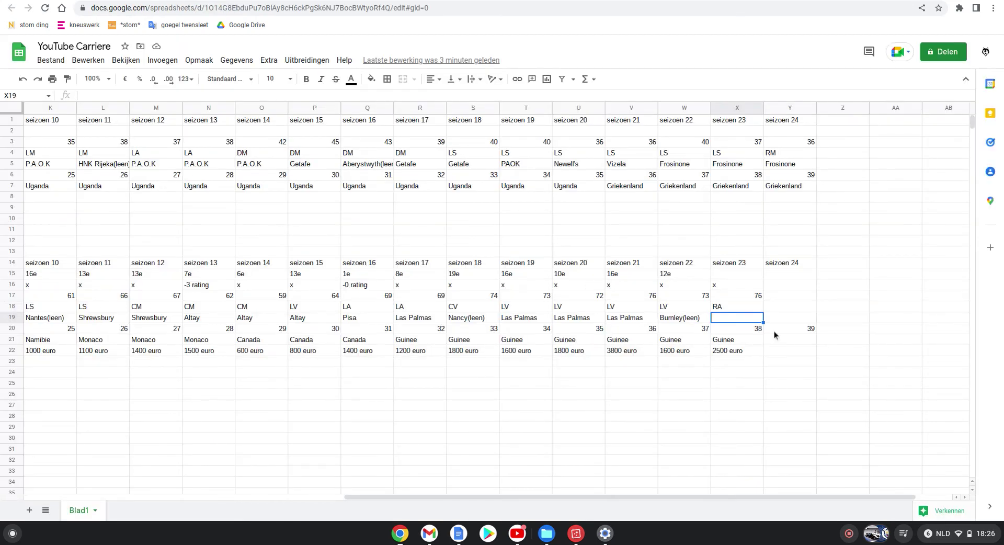
text(Flint Town)
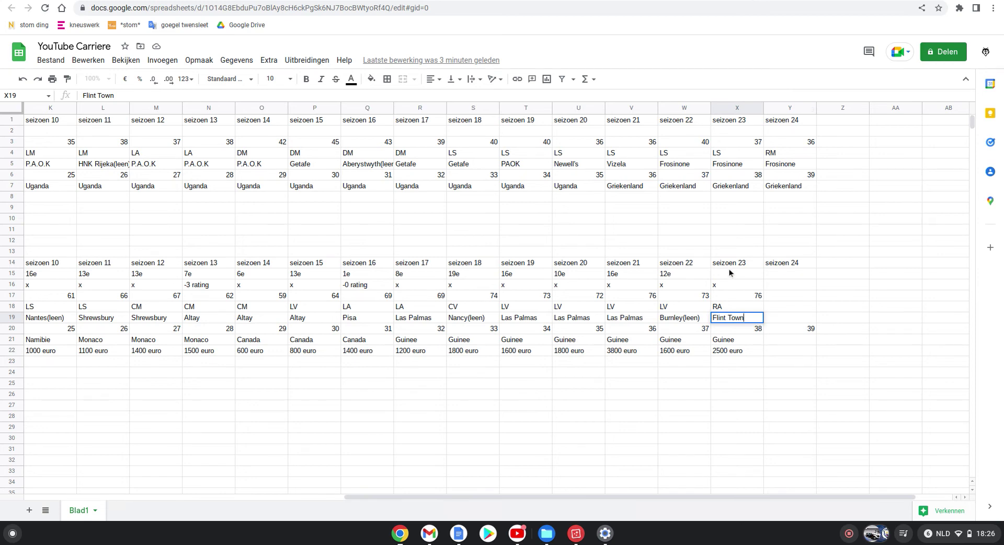
key(Return)
Return to the wheel site, dismiss the club winner and open the saved "postitie compupiepsie" wheel
key(alt+Tab)
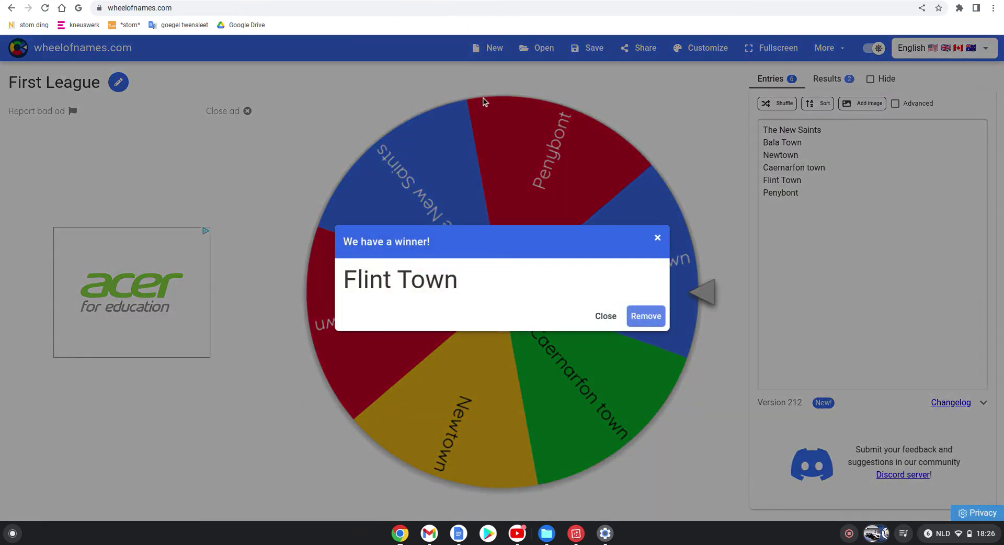
click(606, 316)
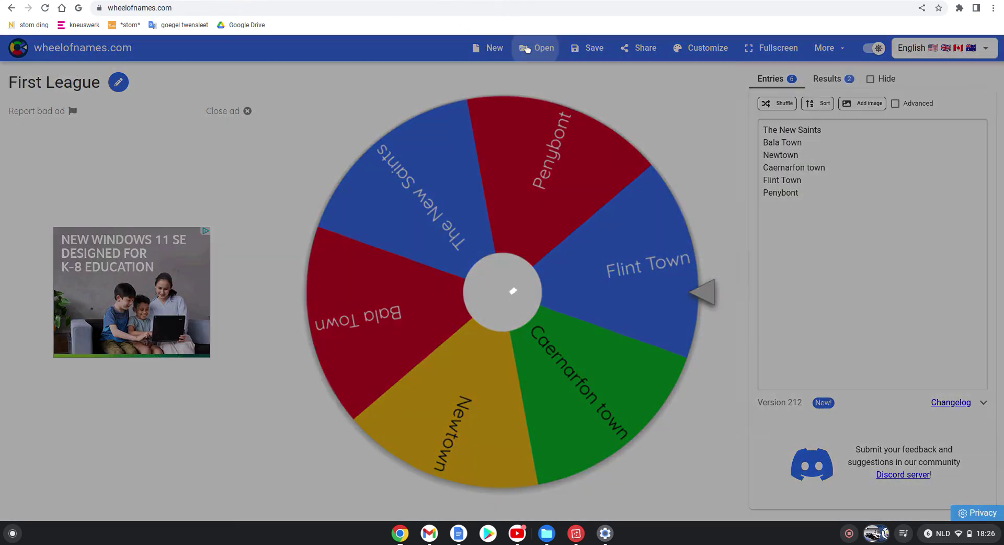
click(527, 50)
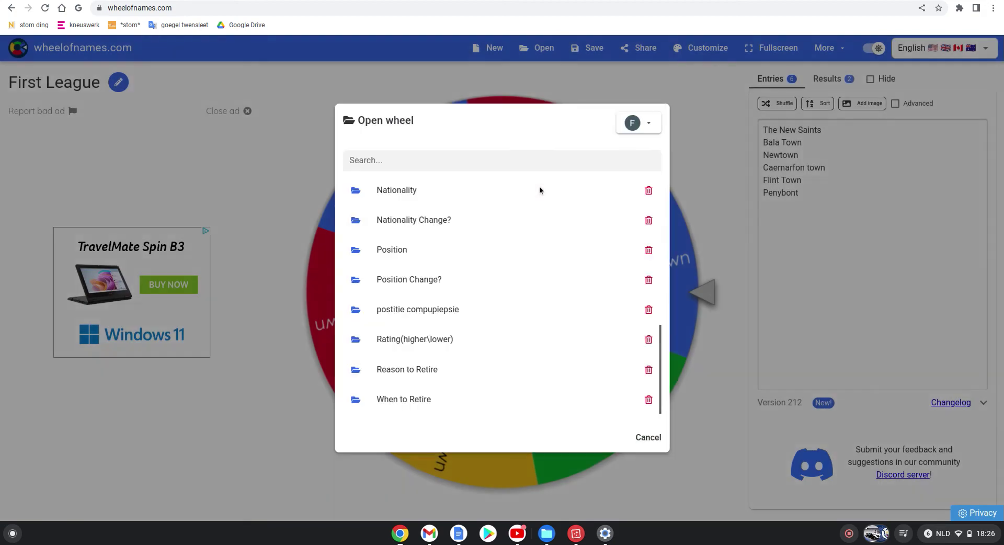
click(443, 315)
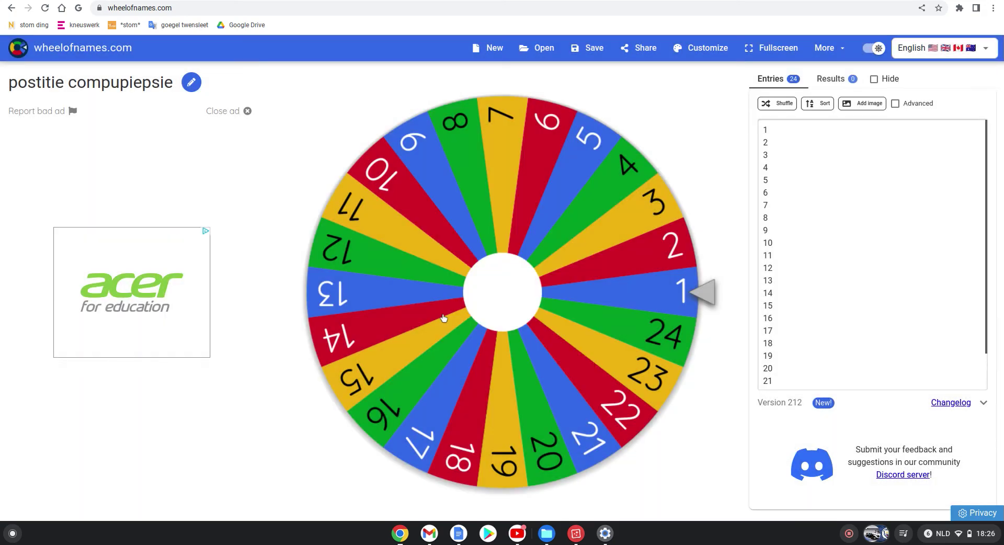
Spin the full 24-entry position wheel, dismiss its winner and spin it again
click(478, 311)
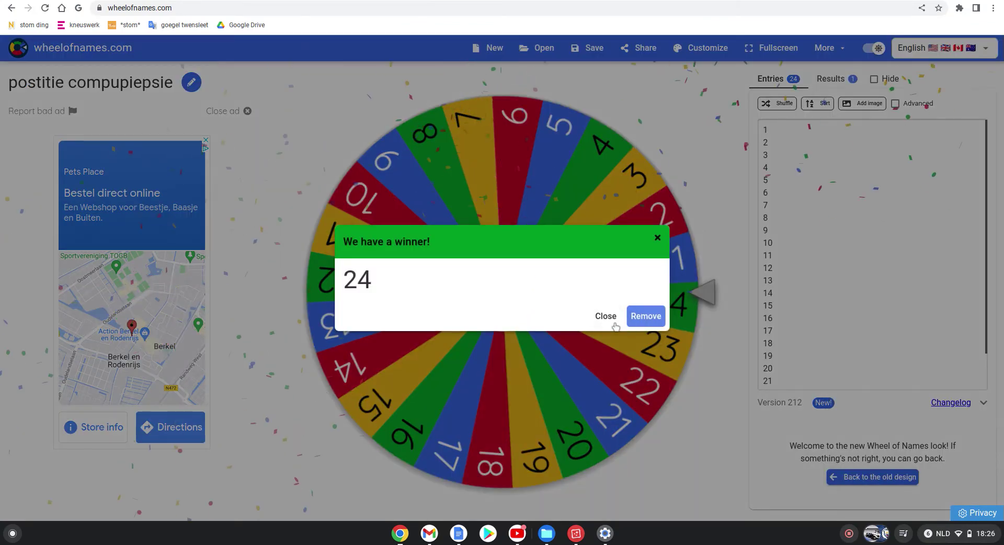
click(605, 316)
click(530, 293)
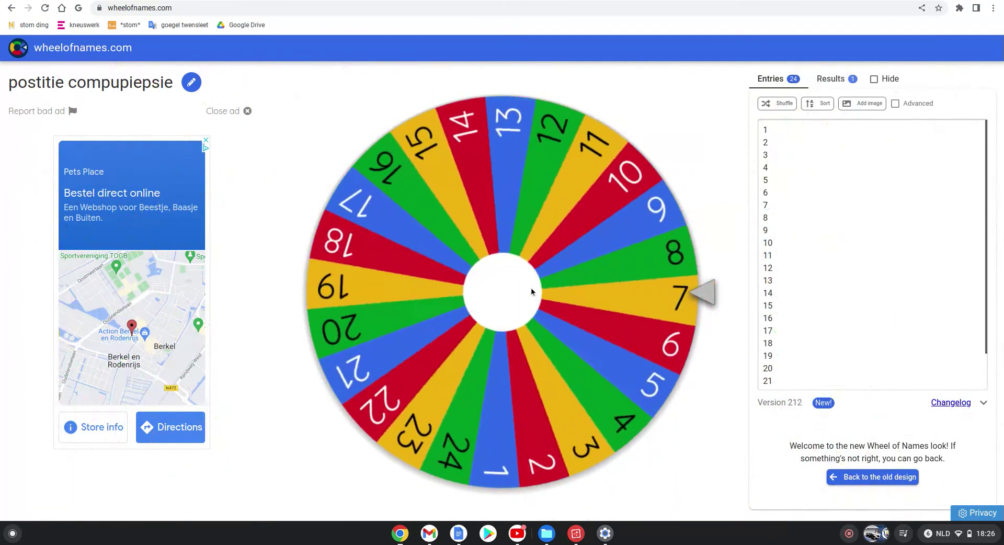
Dismiss the winner, delete entries 7 to 24 so only positions 1 to 6 remain, and spin the shortened wheel
scroll(813, 335, down, 1)
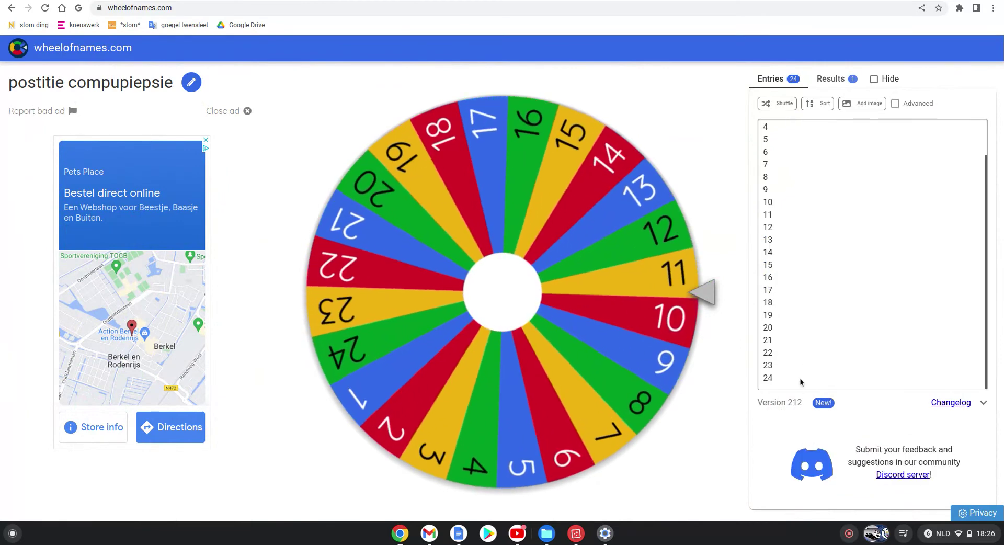
drag(800, 382, 764, 163)
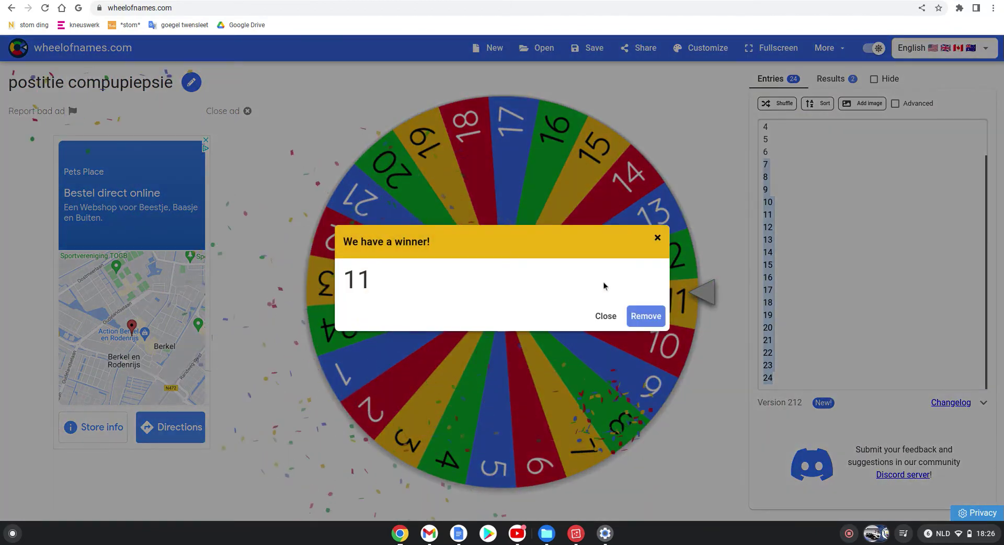
click(603, 315)
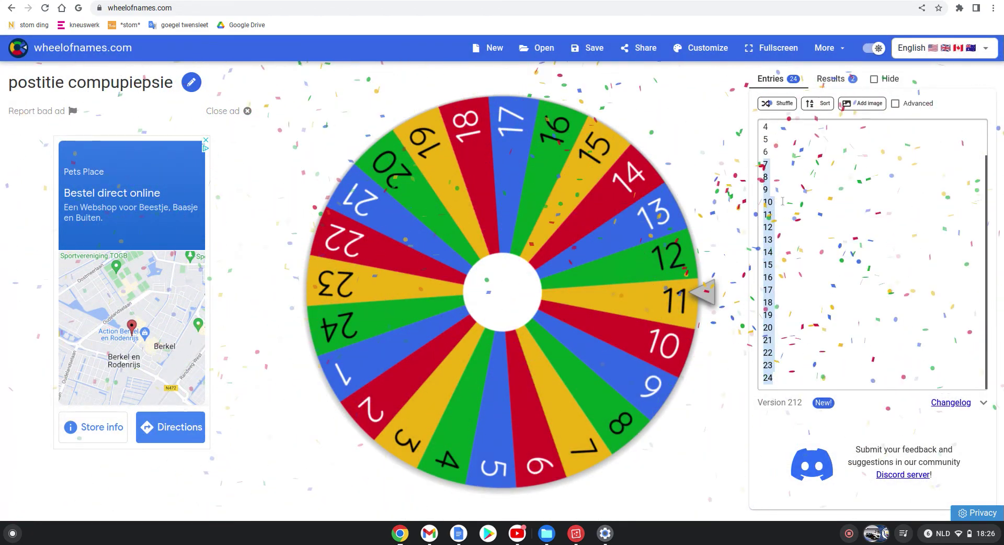
mouse_move(767, 175)
mouse_down()
mouse_move(767, 188)
mouse_move(759, 162)
mouse_up()
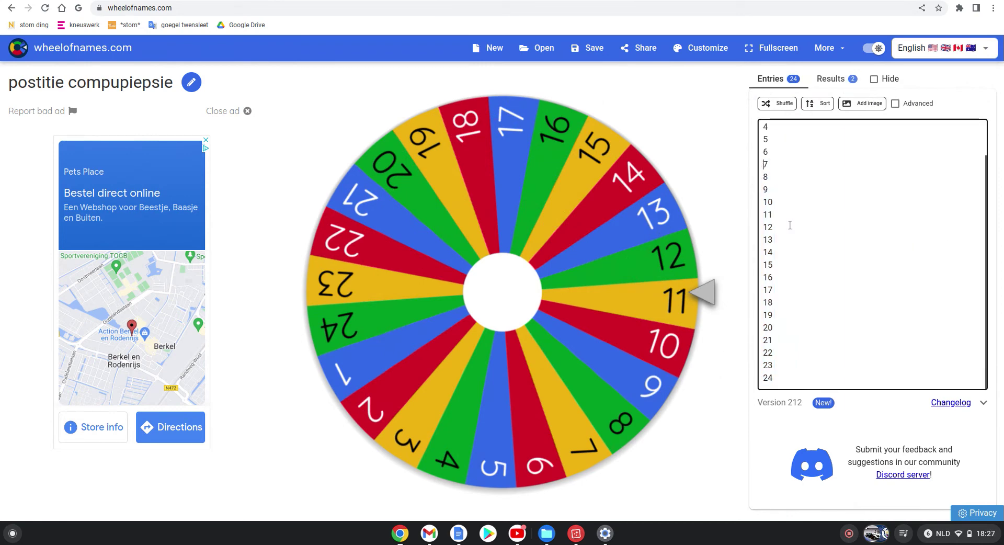
key(ctrl+shift+End)
key(Delete)
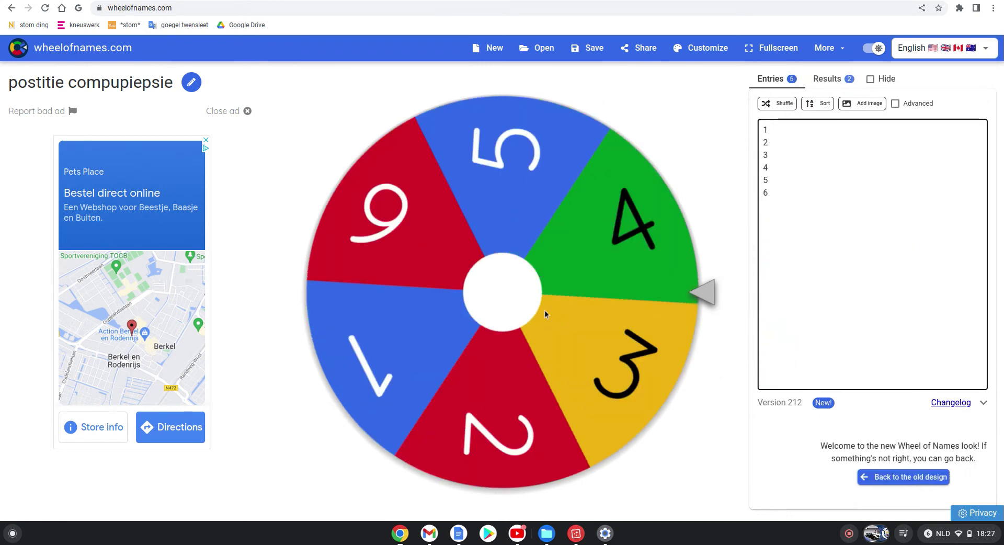
click(516, 300)
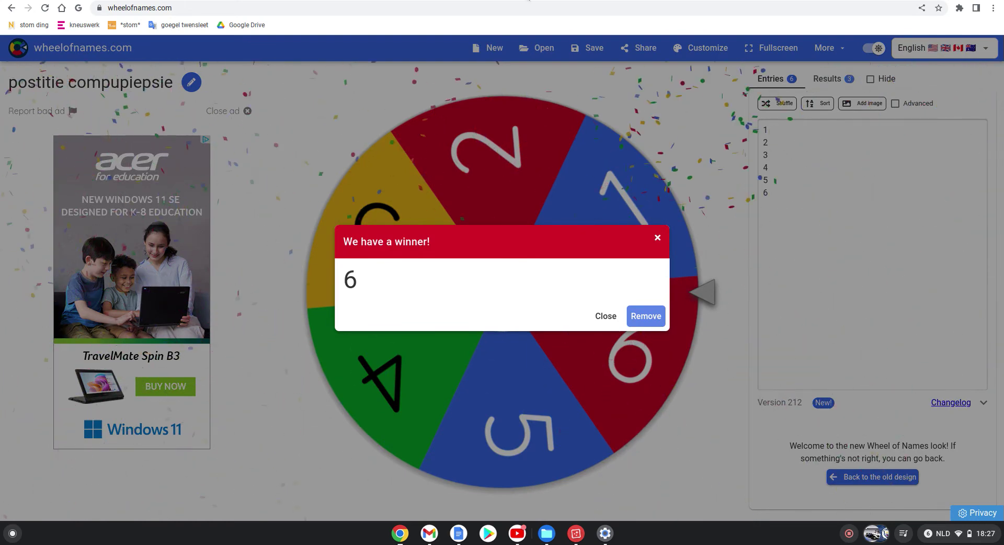
Switch to the career spreadsheet, record 6e as the season 23 league position in cell X15 and select season 24's nationality cell, Y21
key(ctrl+Tab)
text(6e)
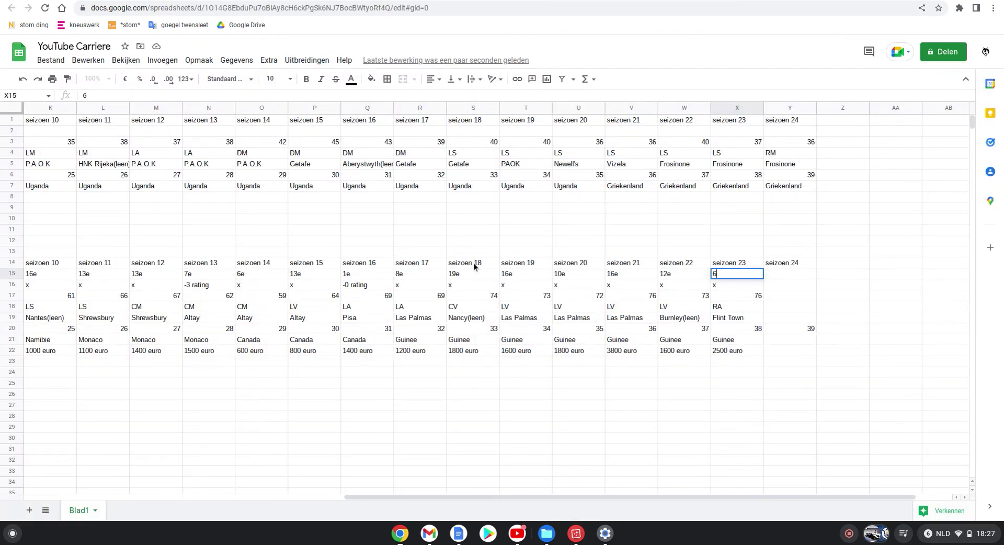
click(768, 340)
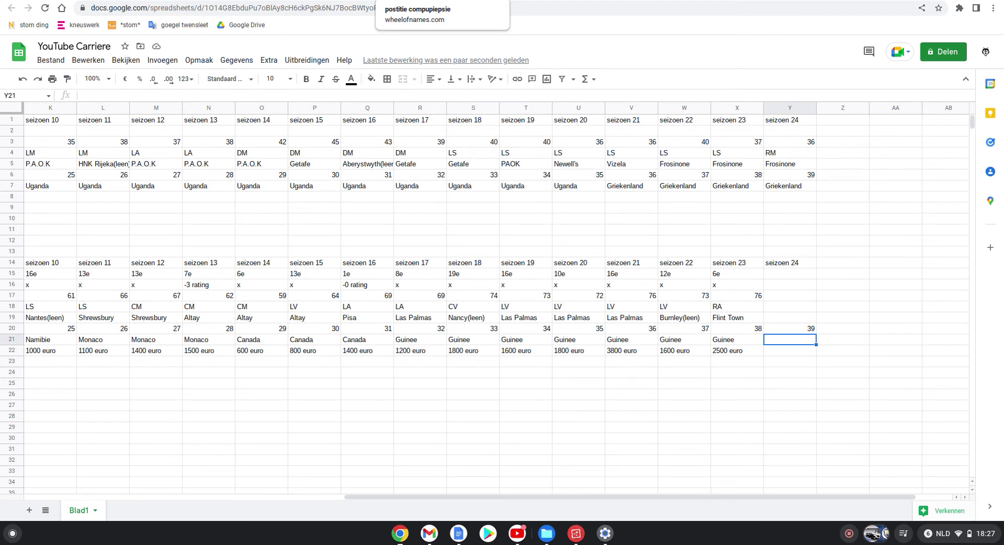
Return to the wheel site, dismiss the league position winner and open the saved "Rating(higher\lower)" wheel
click(413, 2)
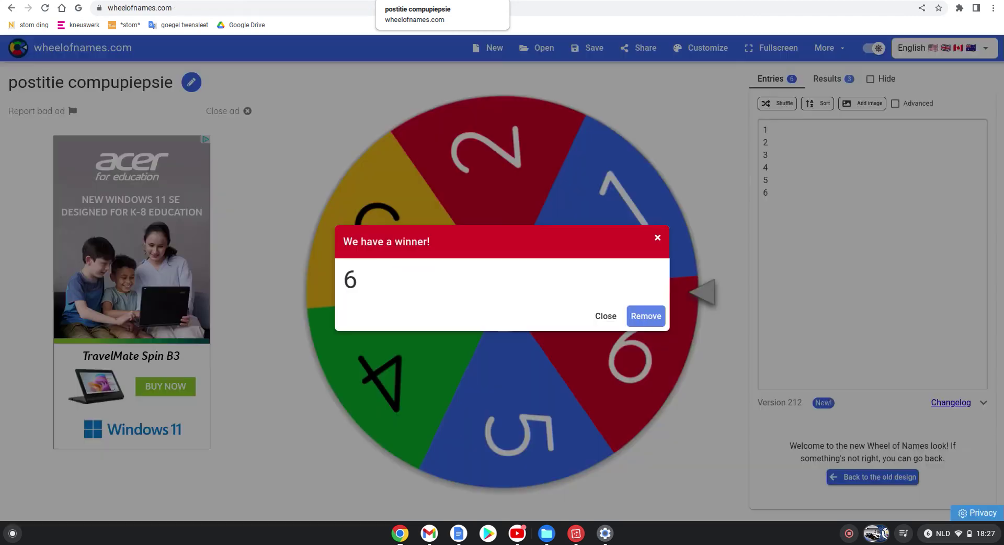
click(603, 317)
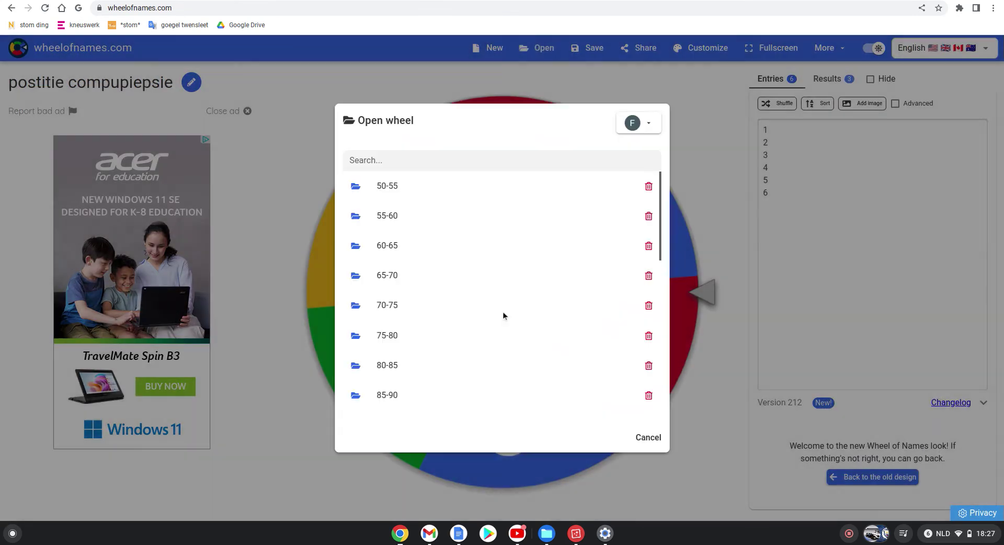
scroll(503, 312, down, 7)
click(436, 339)
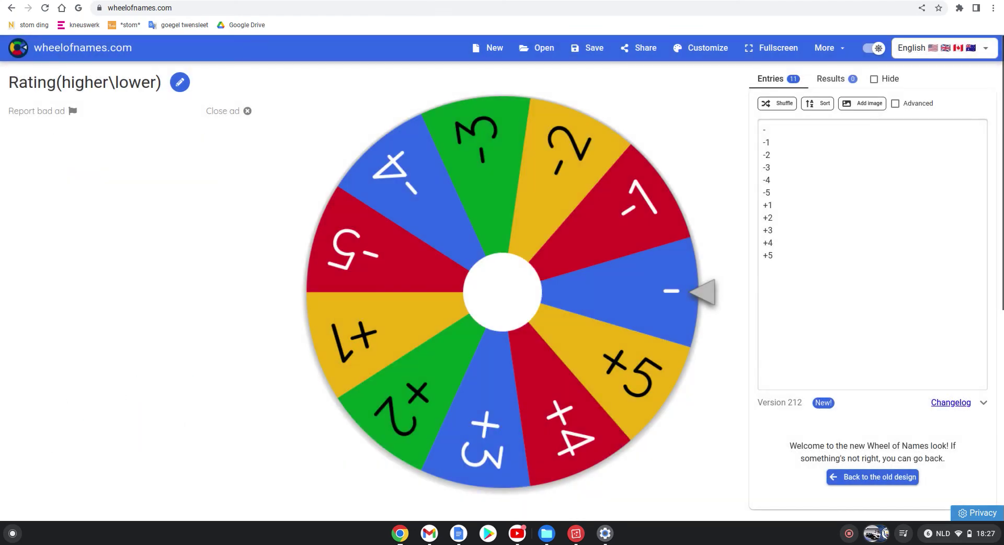
key(alt+Tab)
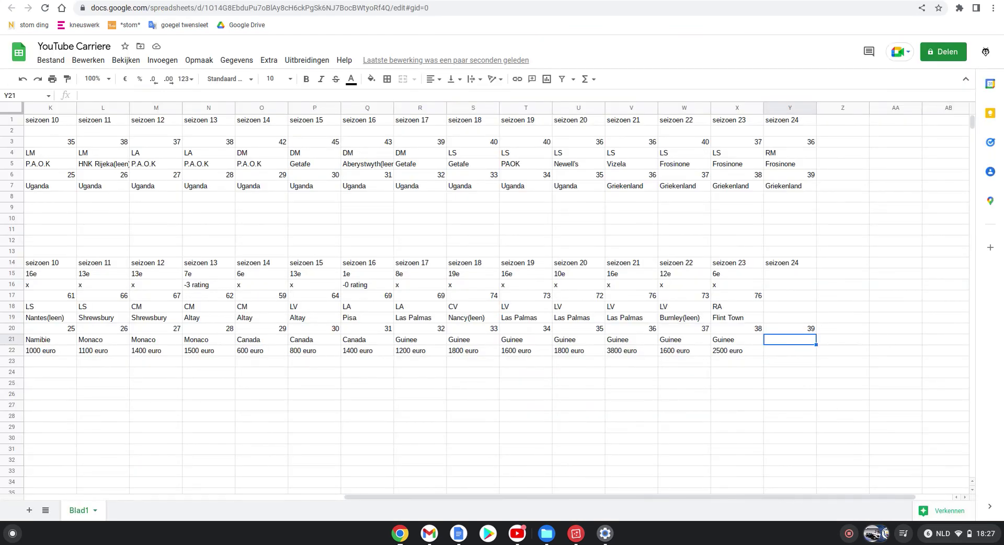
key(alt+Tab)
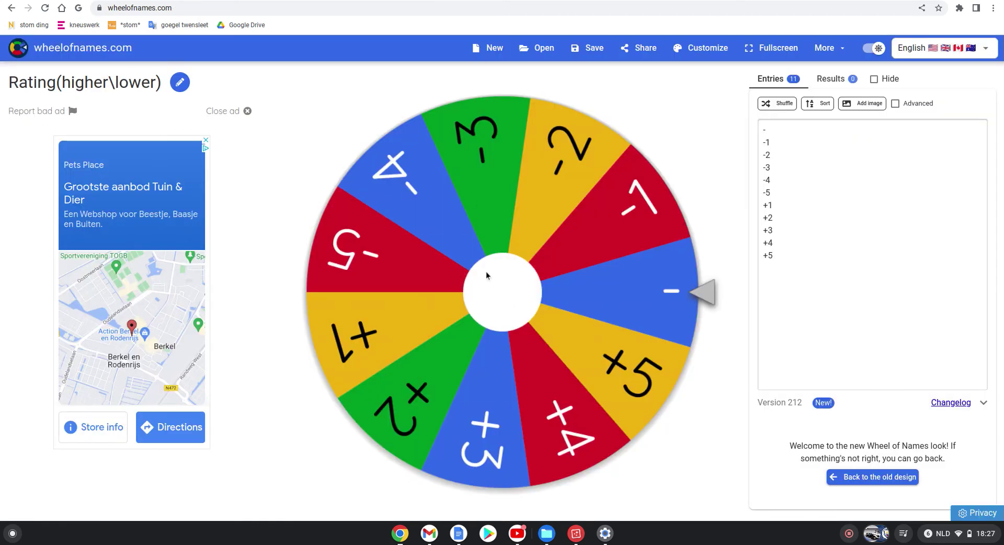
key(ctrl+o)
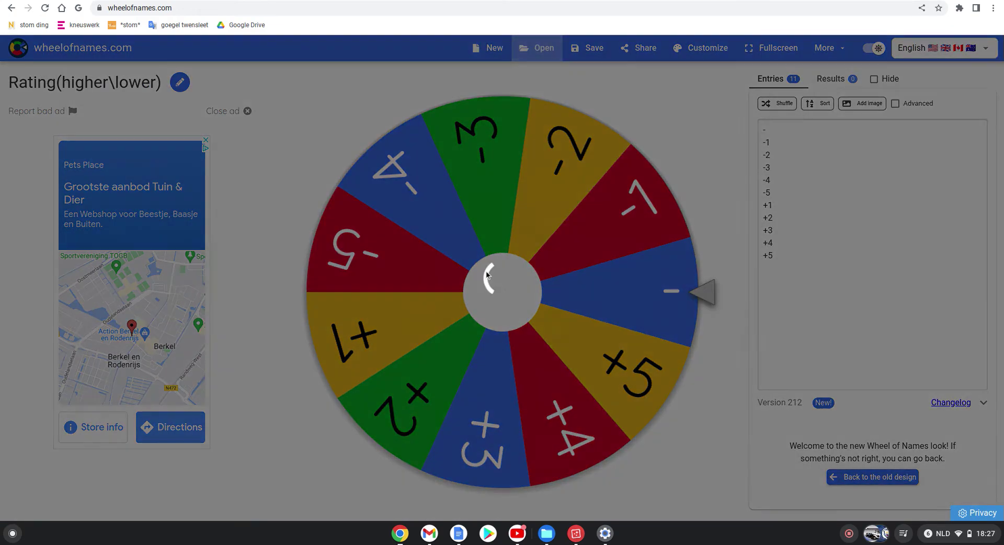
click(633, 441)
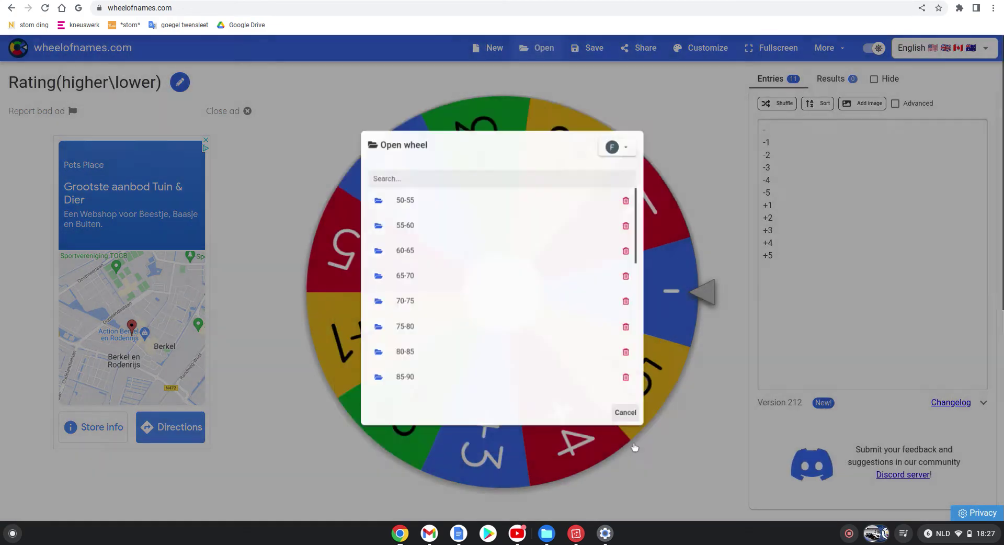
key(ctrl+o)
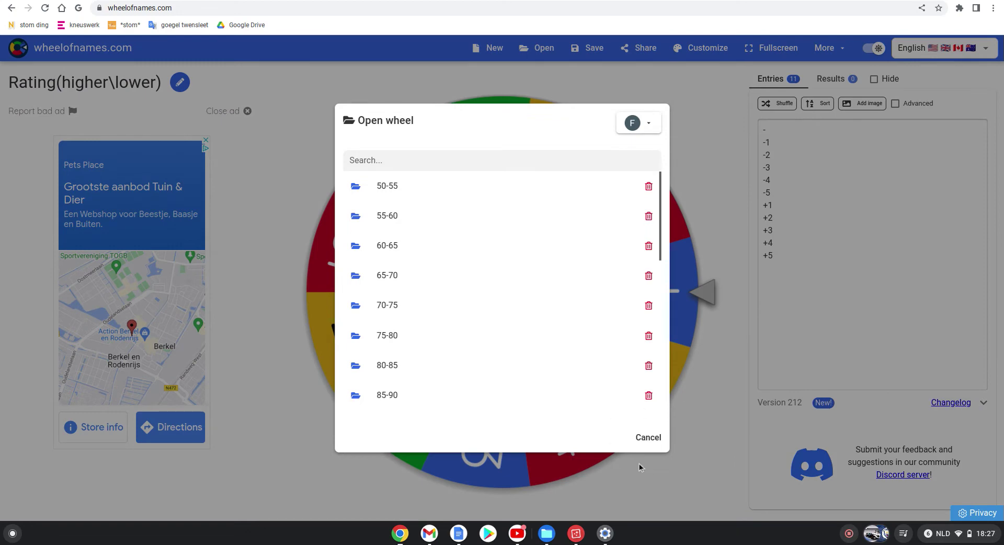
click(647, 439)
key(ctrl+o)
click(648, 437)
Spin the rating wheel, dismiss its winner and replace the -5 entry with an extra +3 at the end of the entries
click(613, 375)
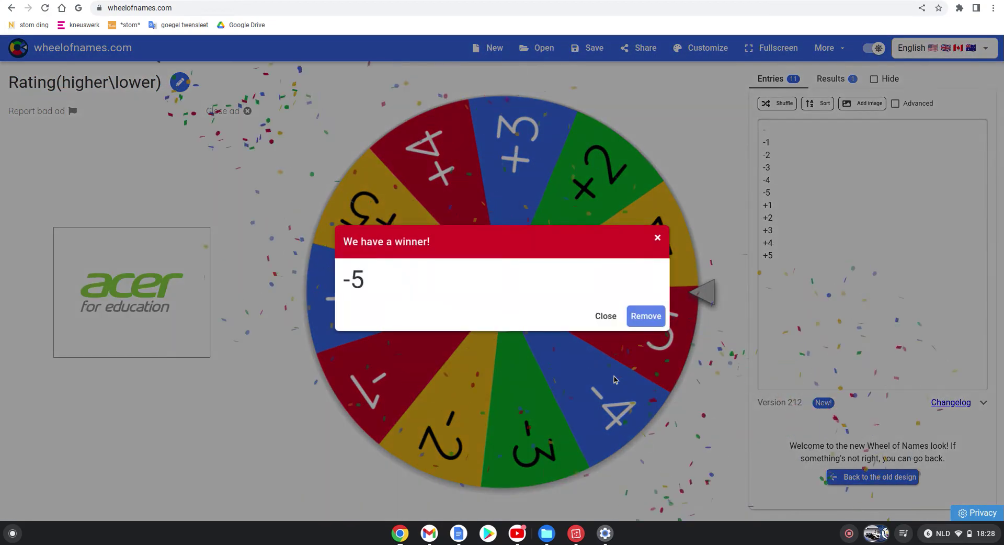
click(606, 316)
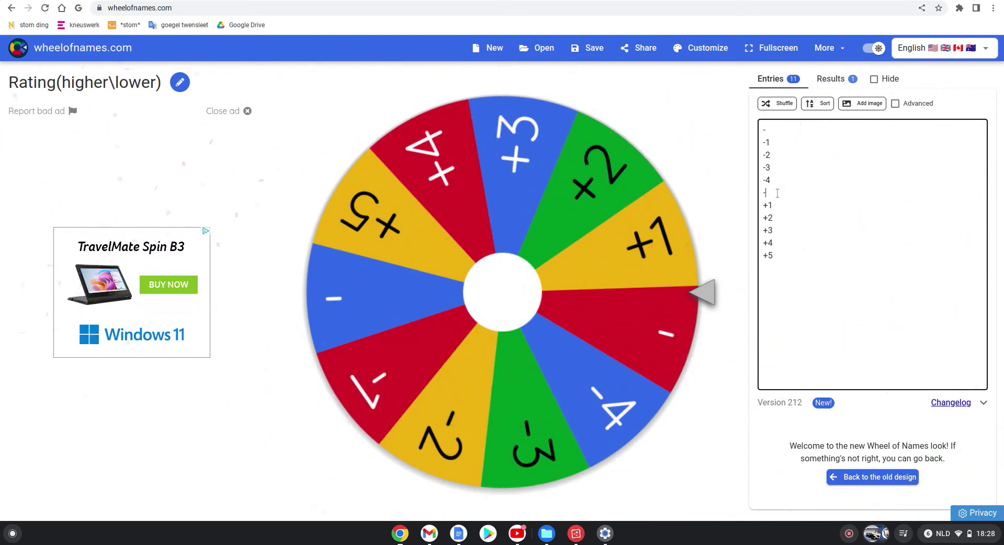
key(BackSpace)
key(BackSpace)
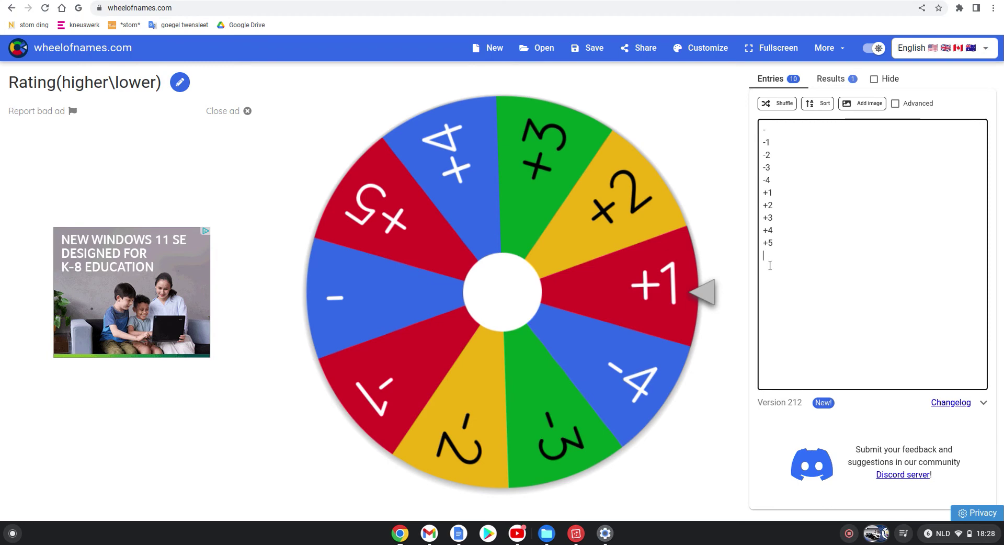
text(+3)
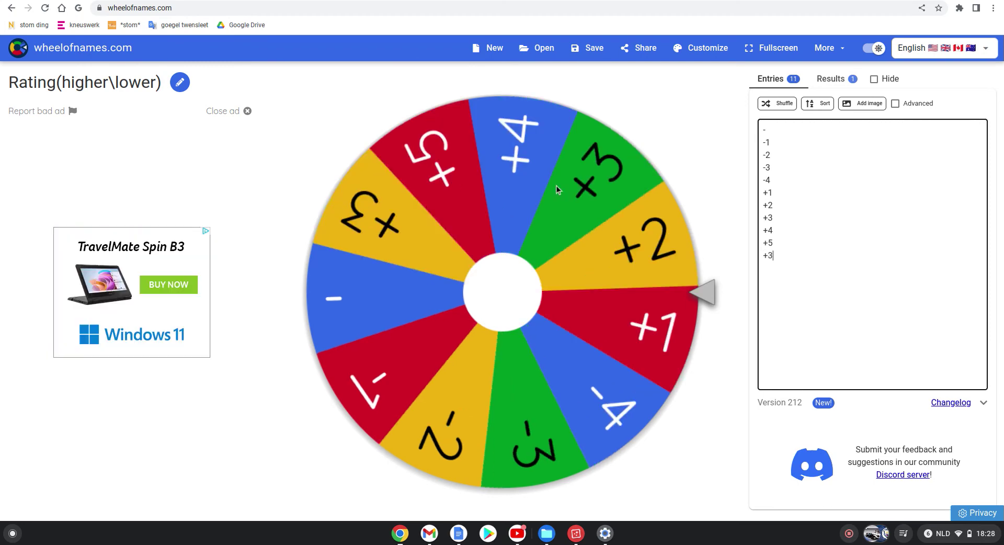
Save the edited rating wheel under its existing name, "Rating(higher\lower)"
click(581, 48)
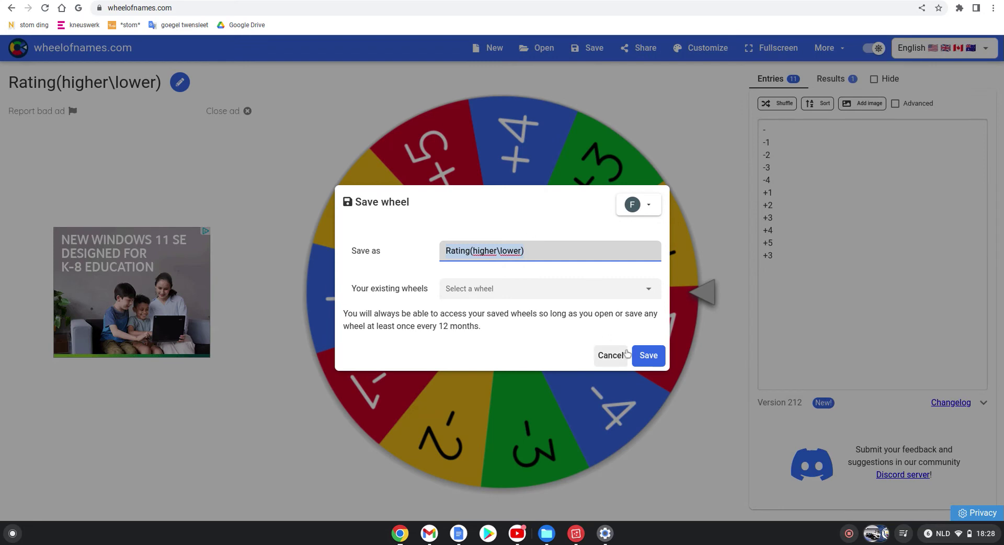
click(627, 354)
click(591, 47)
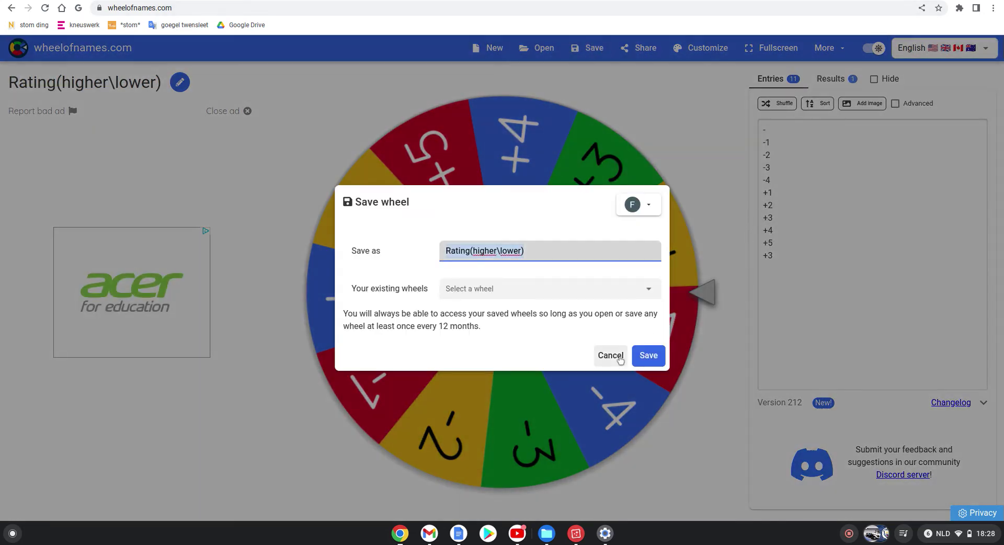
click(643, 362)
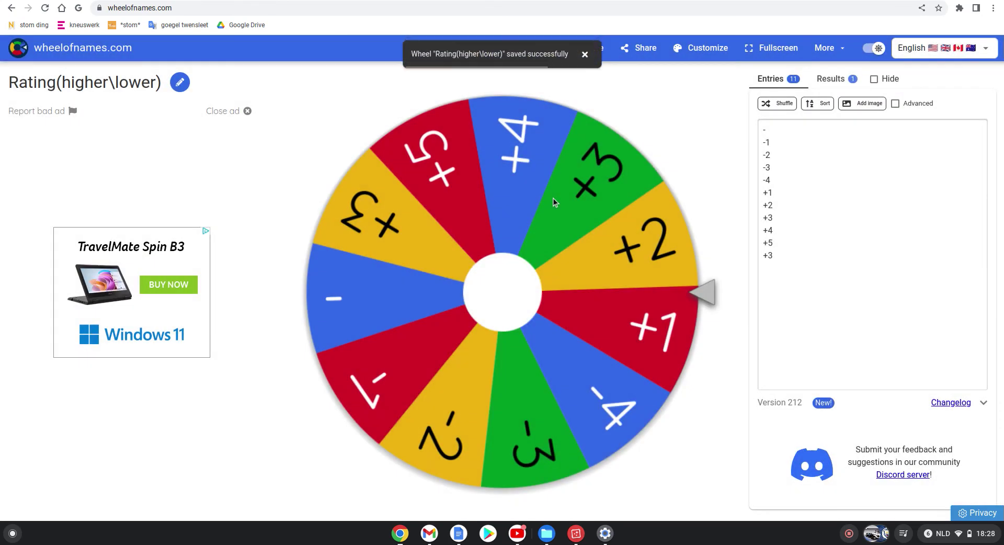
Spin the edited rating wheel and record 80 as the season 24 rating in cell Y17 of the career spreadsheet
click(507, 314)
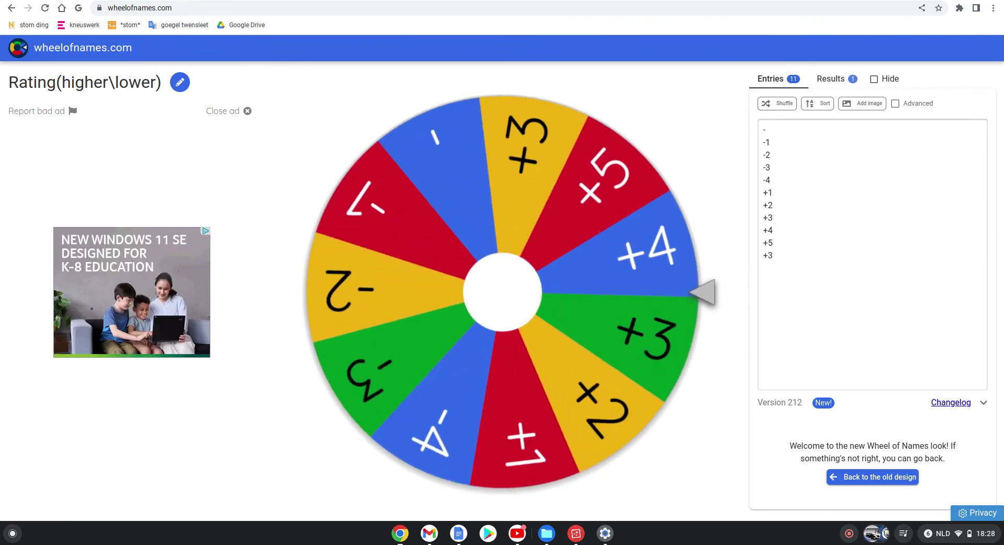
key(alt+Tab)
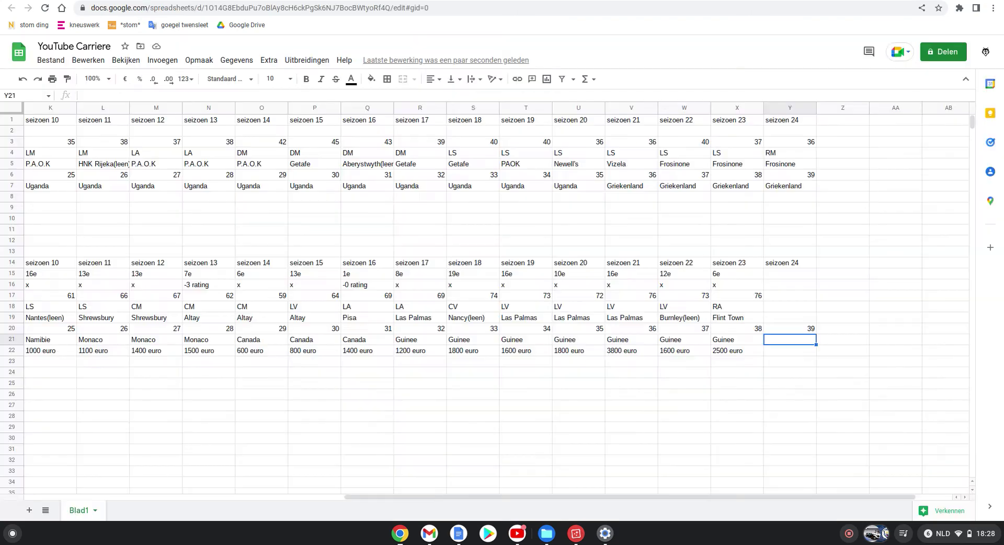
click(779, 297)
text(80)
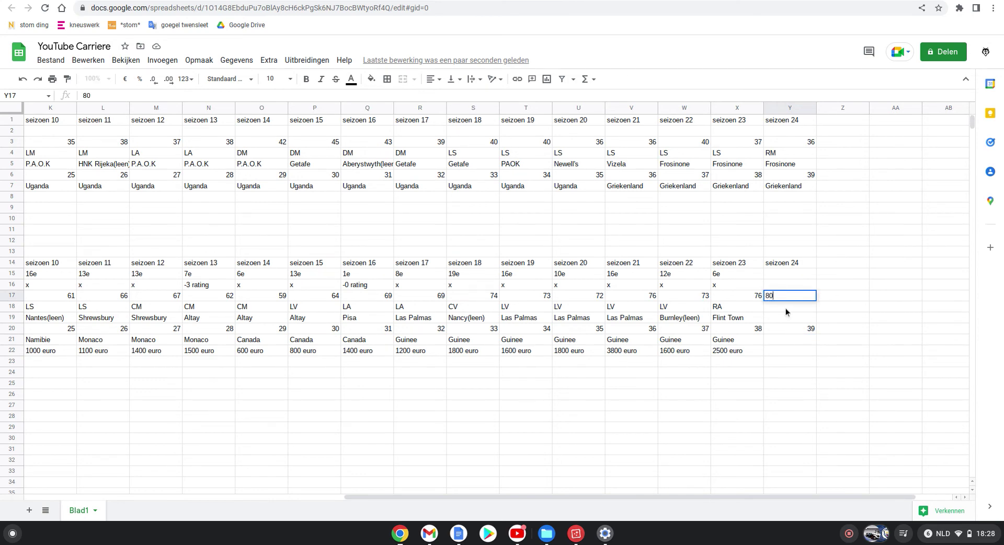
key(Return)
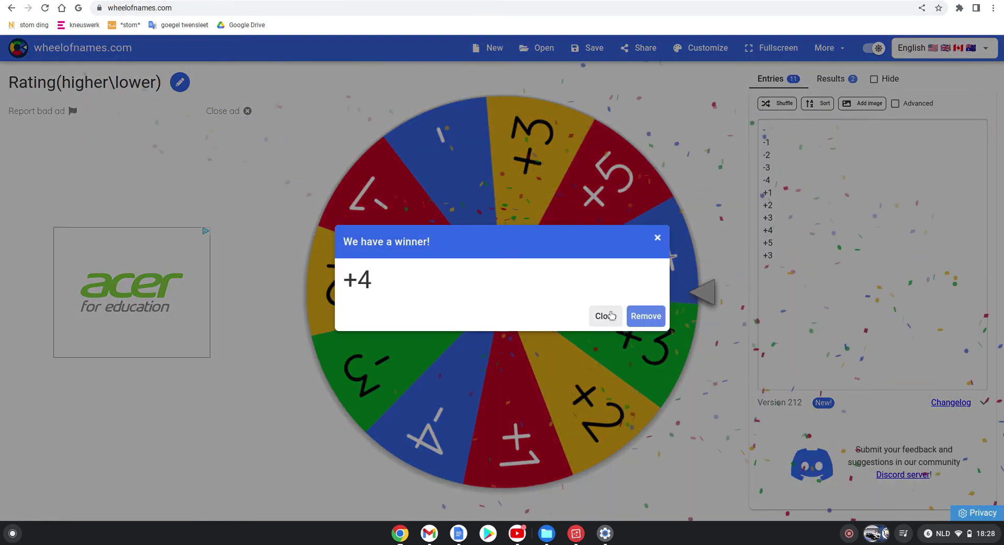
Back on the wheel site, dismiss the rating winner, open the saved "80-85" wheel and spin it
click(605, 316)
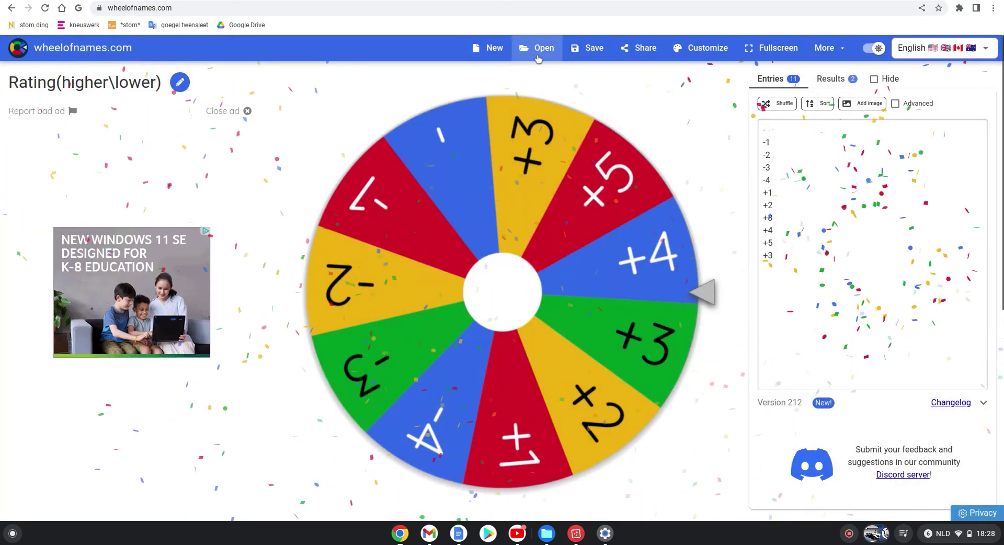
click(538, 48)
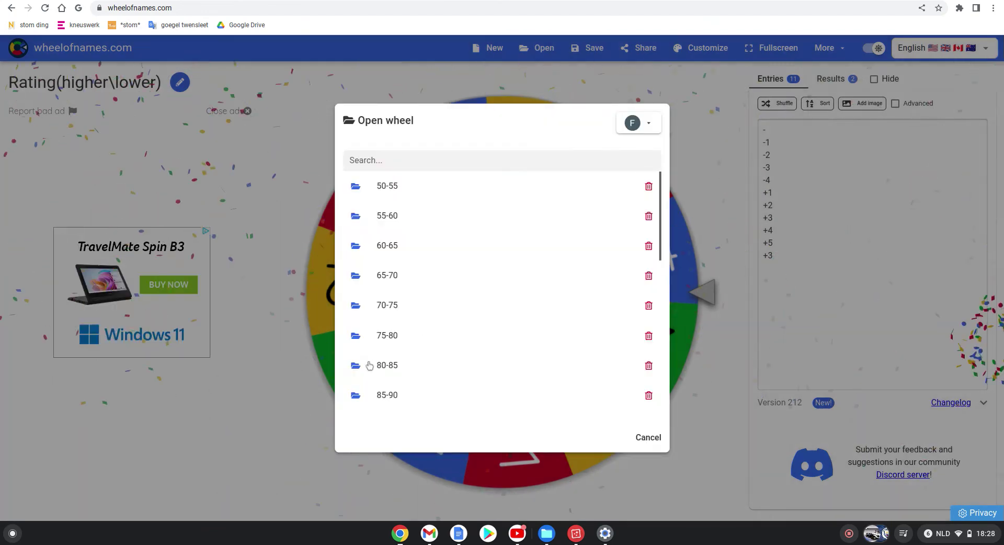
click(383, 368)
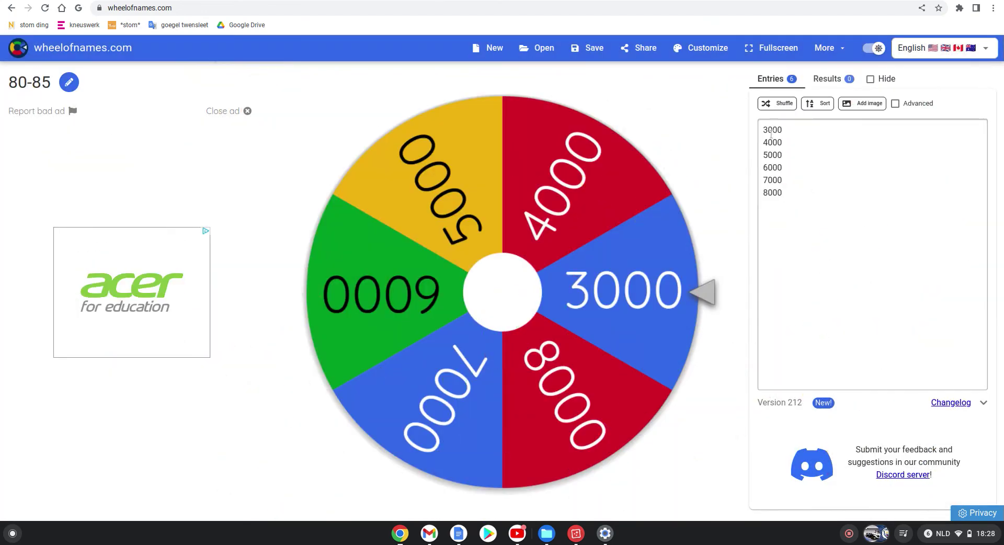
click(607, 186)
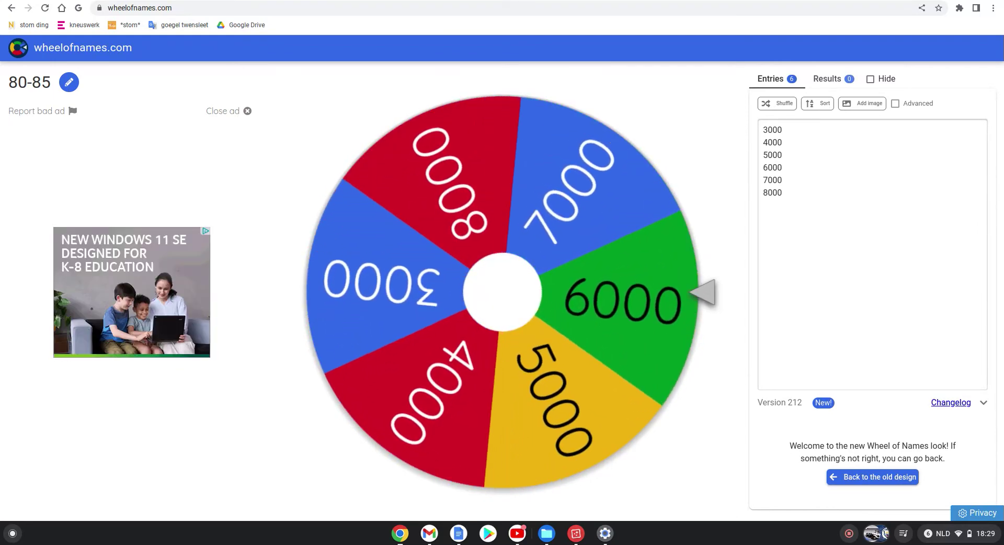
Switch to the career spreadsheet, record 6000 euro for season 24 in cell Y22 and select the position cell, Y18
click(539, 2)
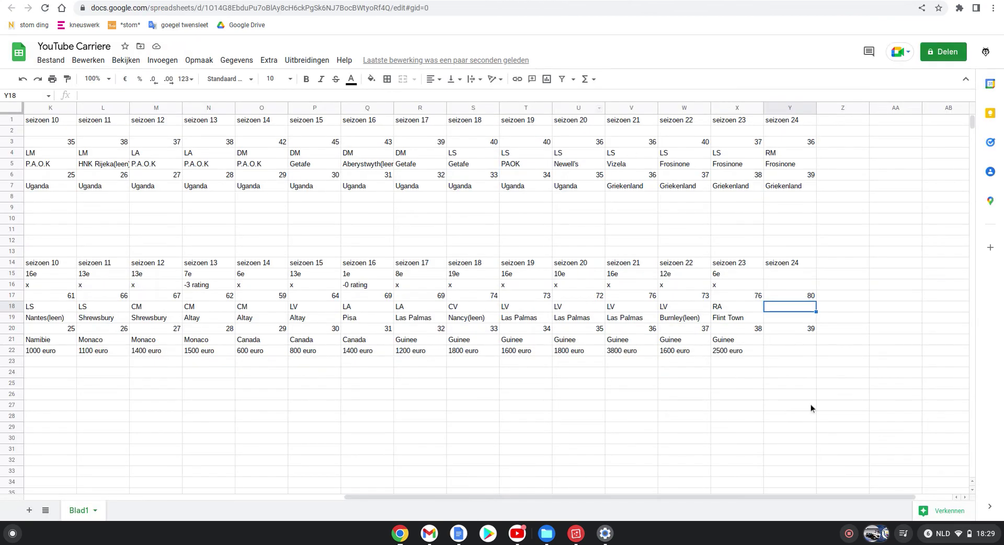
click(776, 351)
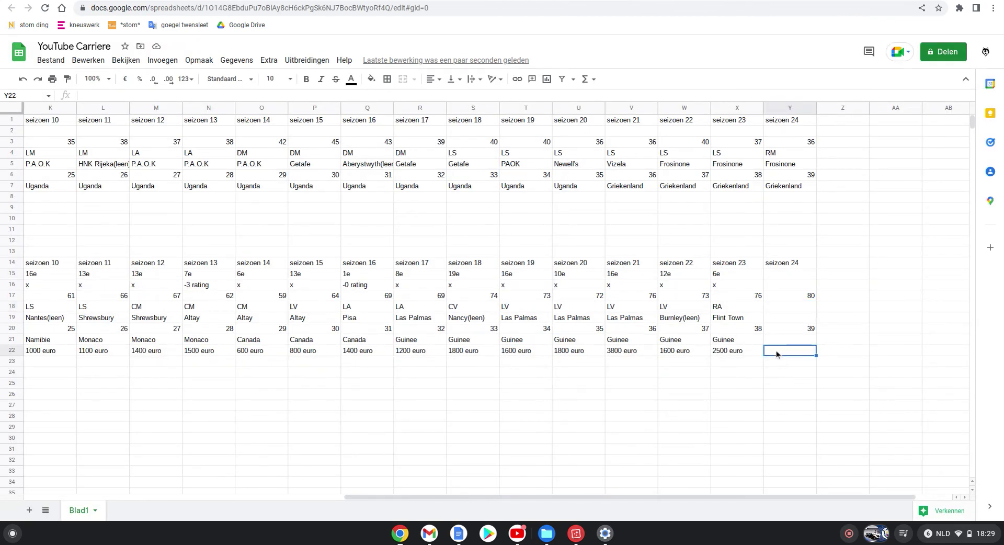
text(6000 euro)
click(775, 308)
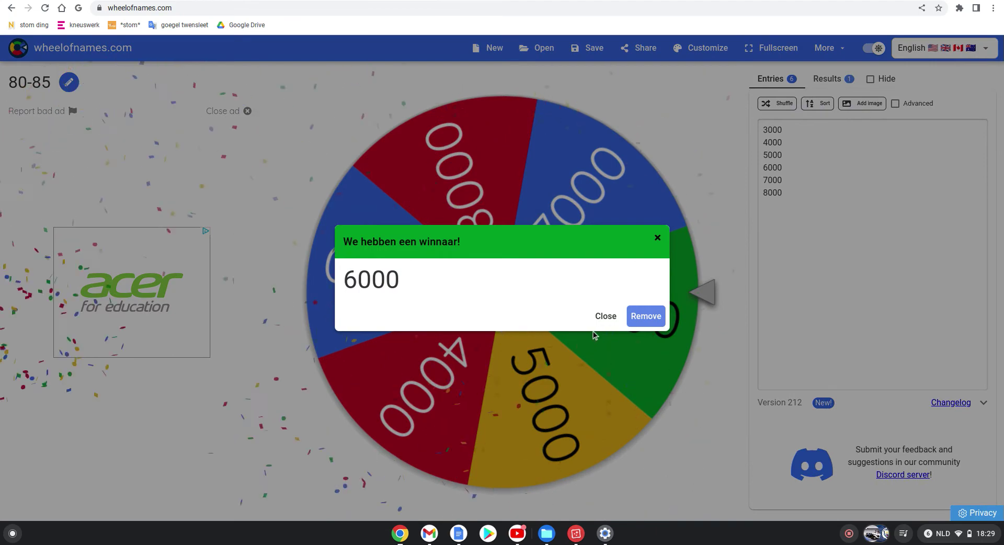
Return to the wheel site, dismiss the 80-85 winner, open the saved "Position Change?" wheel and spin it
click(604, 315)
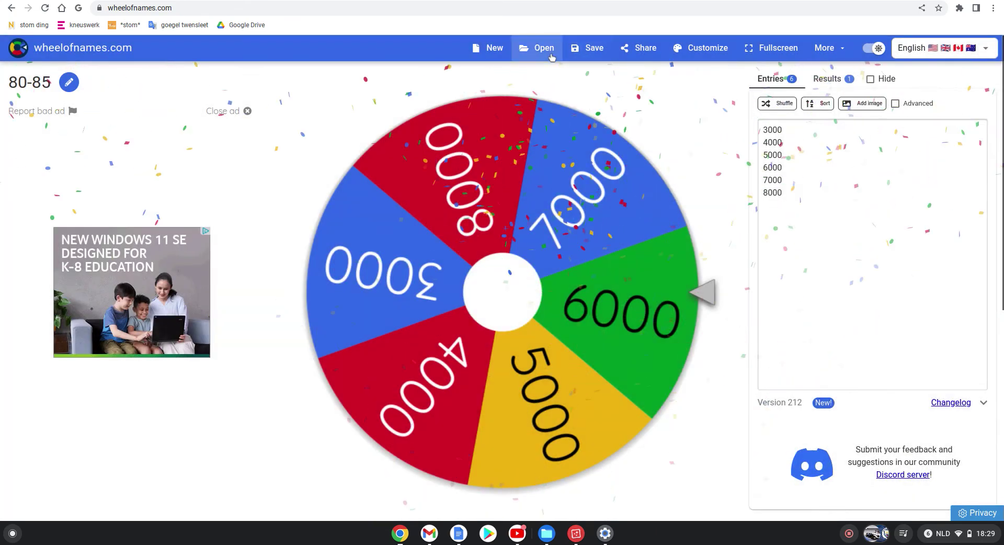
click(551, 55)
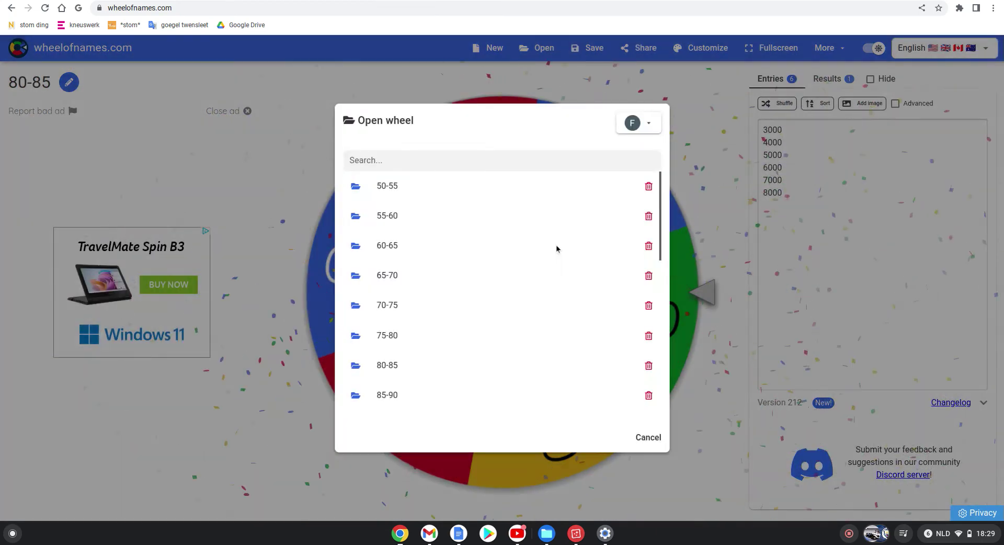
scroll(519, 276, down, 5)
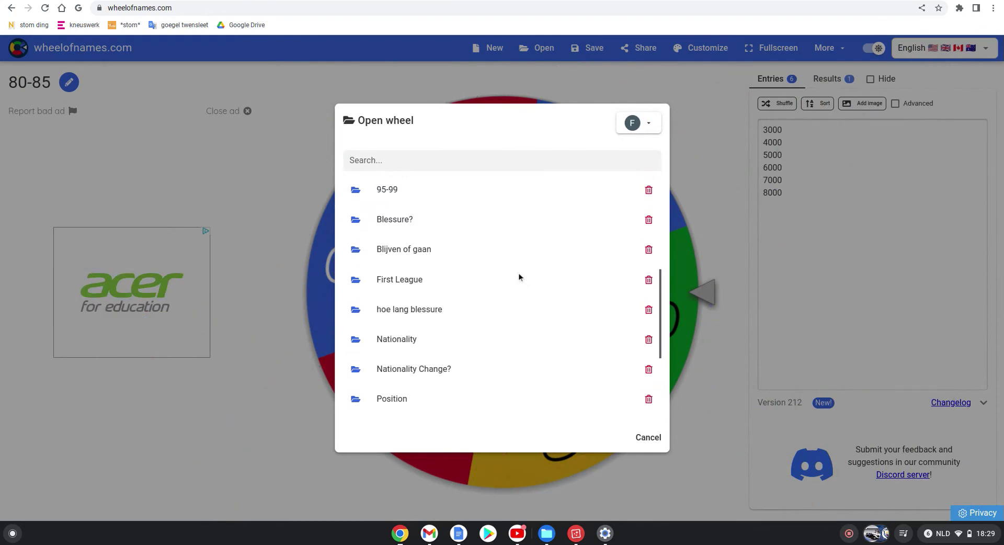
click(412, 406)
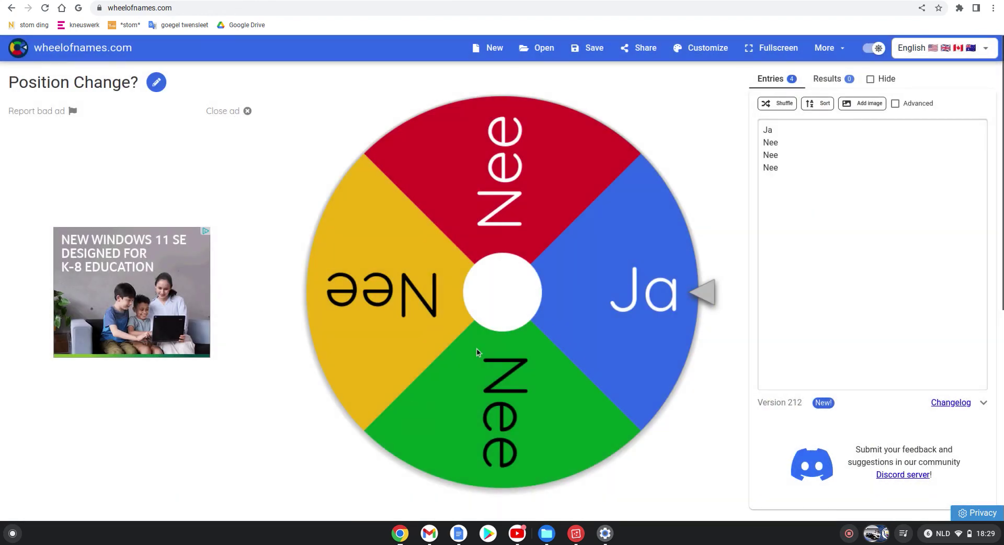
click(478, 302)
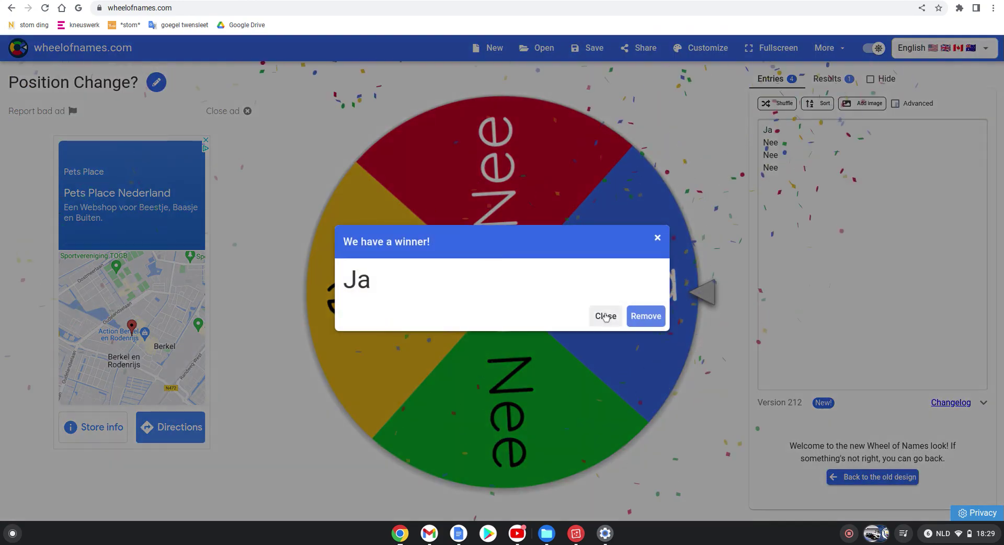
Dismiss the position change winner and open the saved "Position" wheel
click(605, 316)
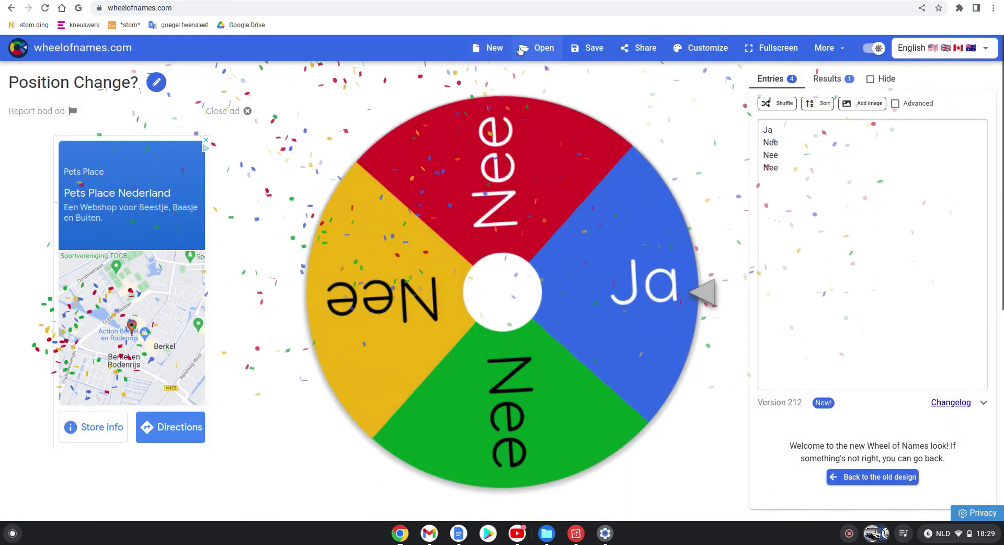
click(538, 48)
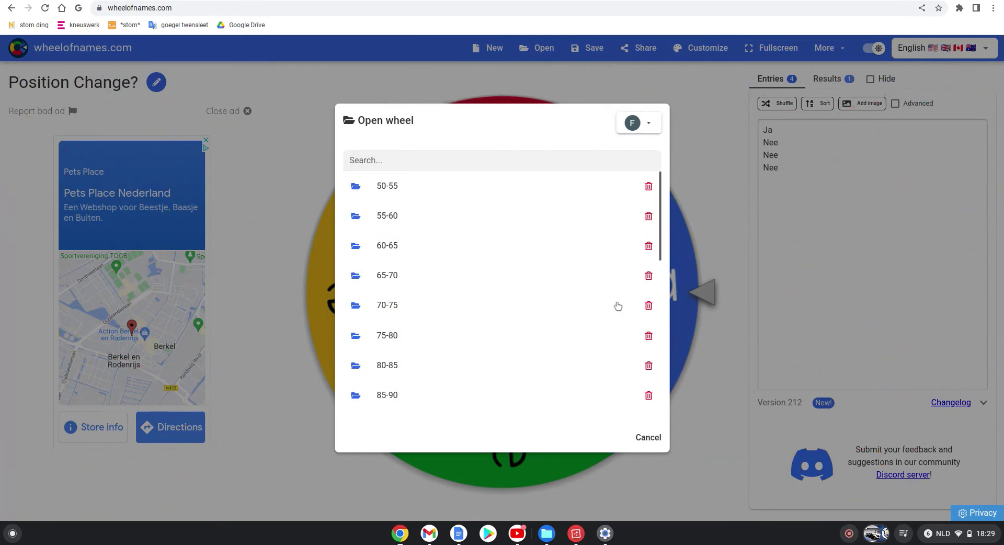
scroll(539, 325, down, 2)
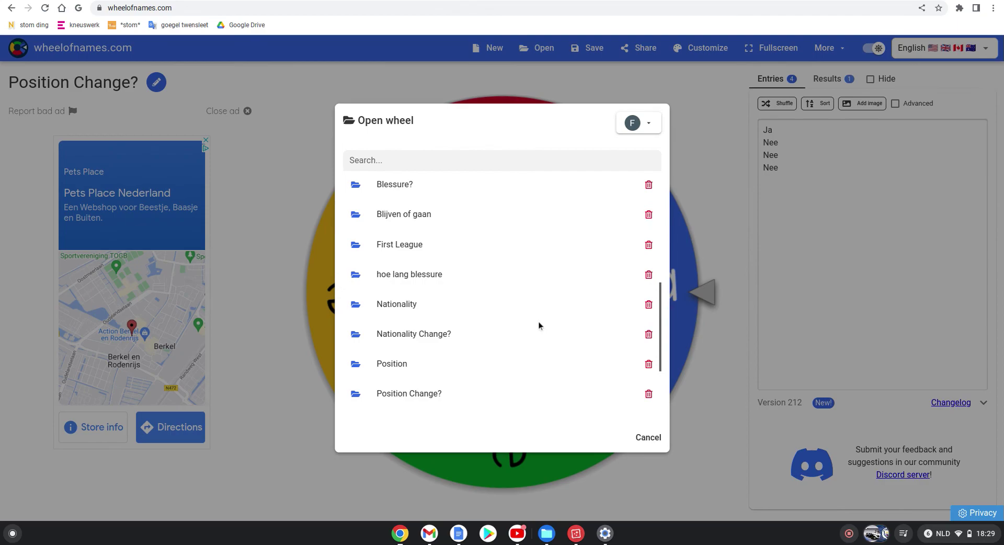
click(403, 364)
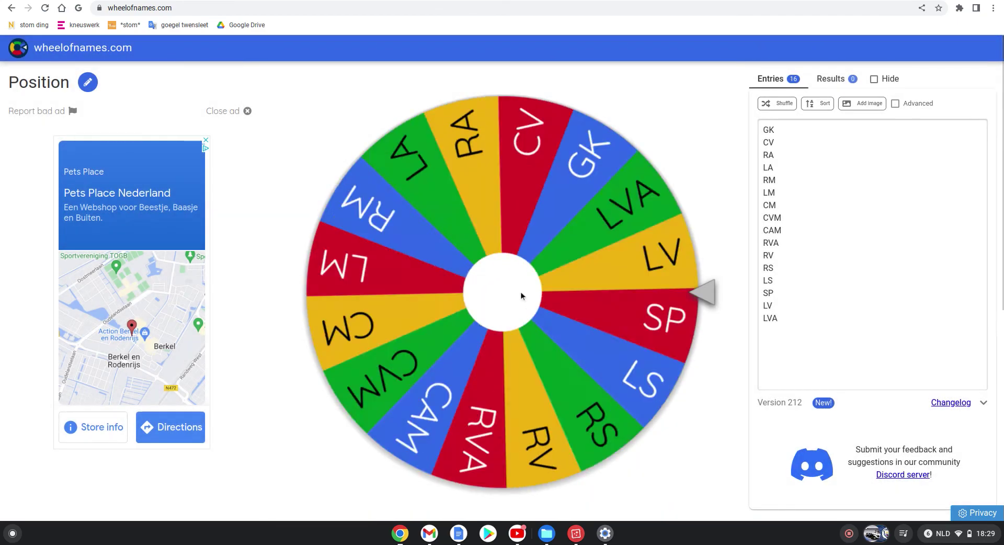
Spin the Position wheel, record LVA for season 24 in cell Y18 of the career spreadsheet and select cell Y19
click(520, 291)
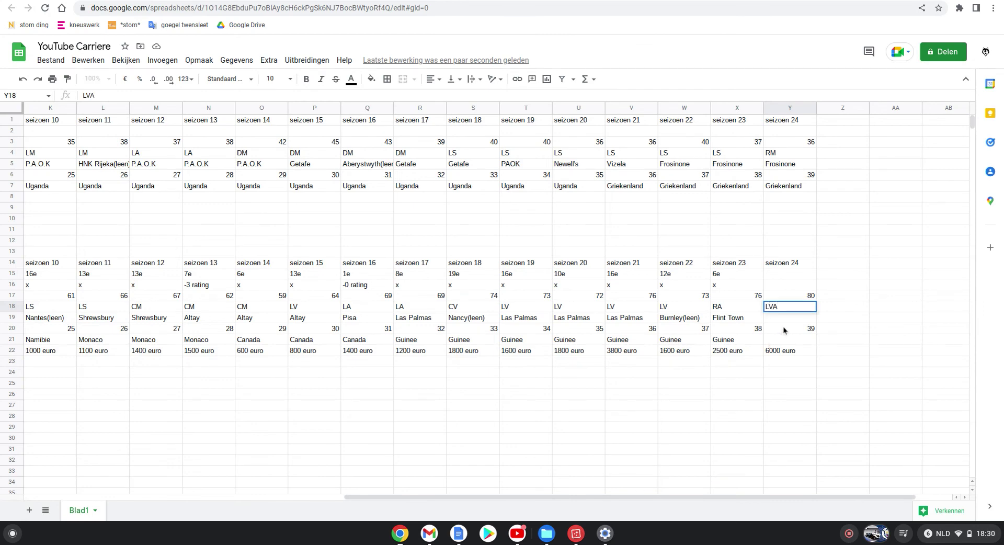
click(780, 320)
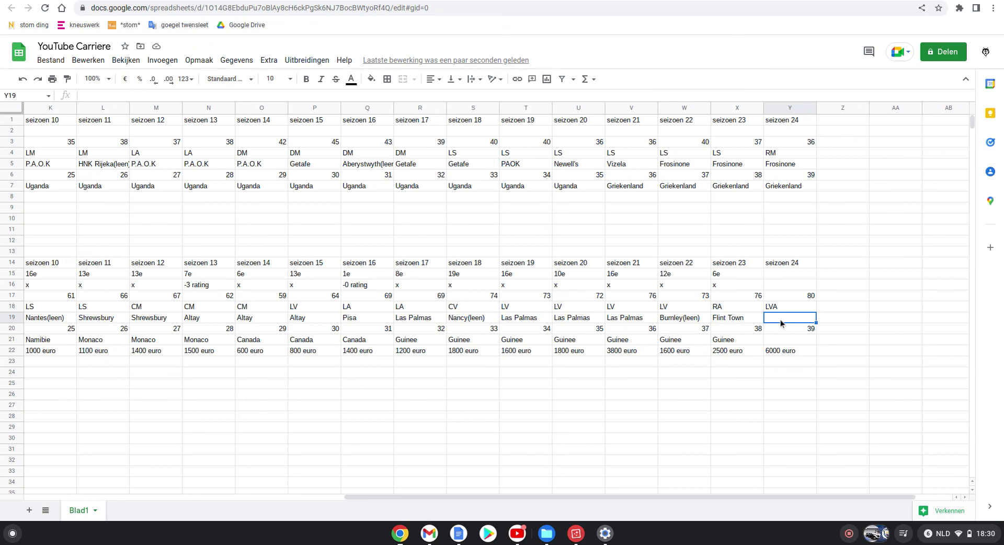
Back on the wheel site, open and spin the saved "Nationality Change?" wheel, and record Guinee for season 24 in spreadsheet cell Y21
key(alt+Tab)
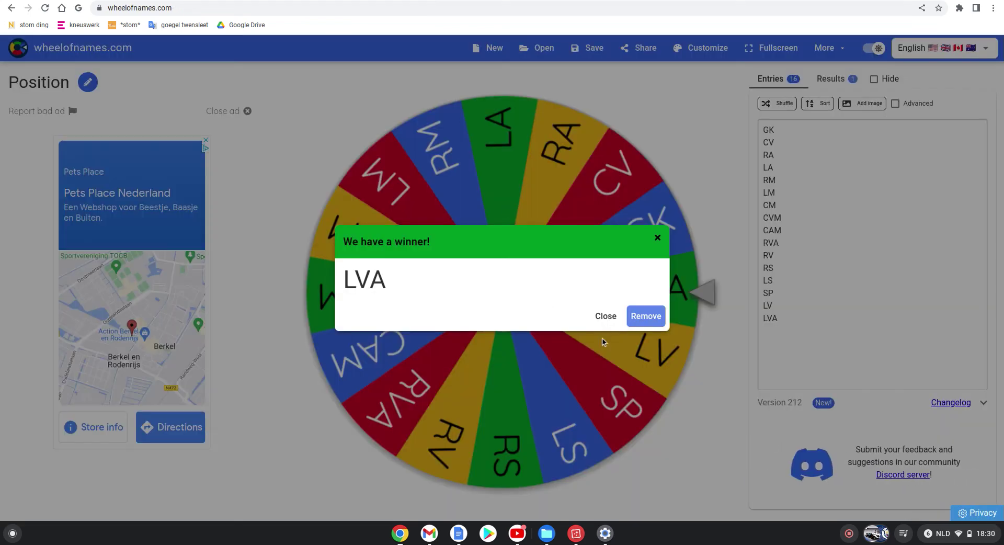
click(605, 316)
click(540, 48)
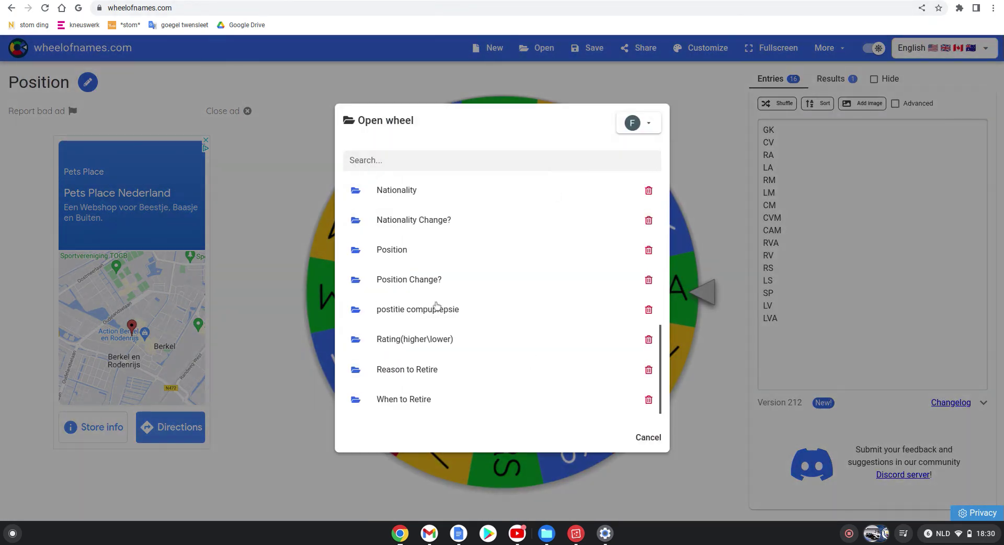
click(417, 220)
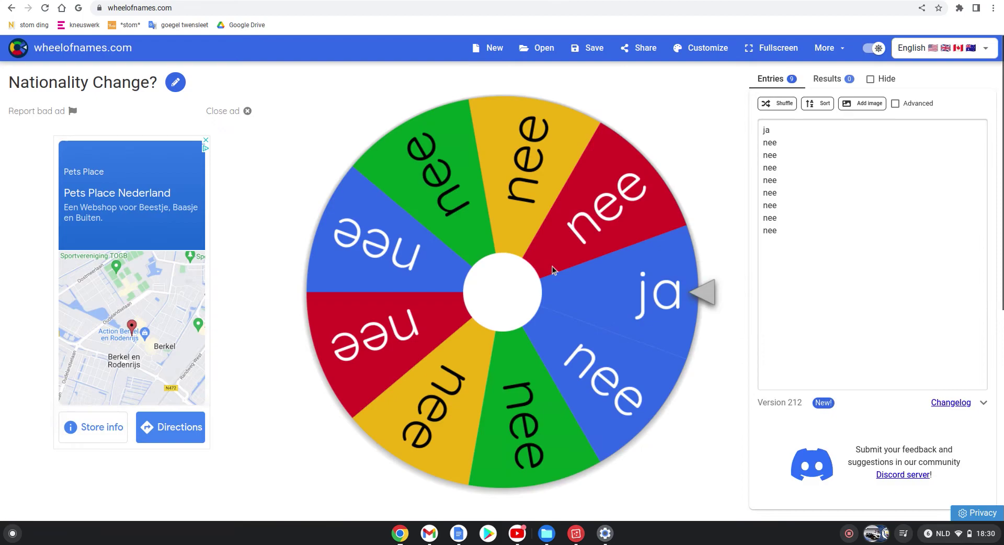
click(514, 268)
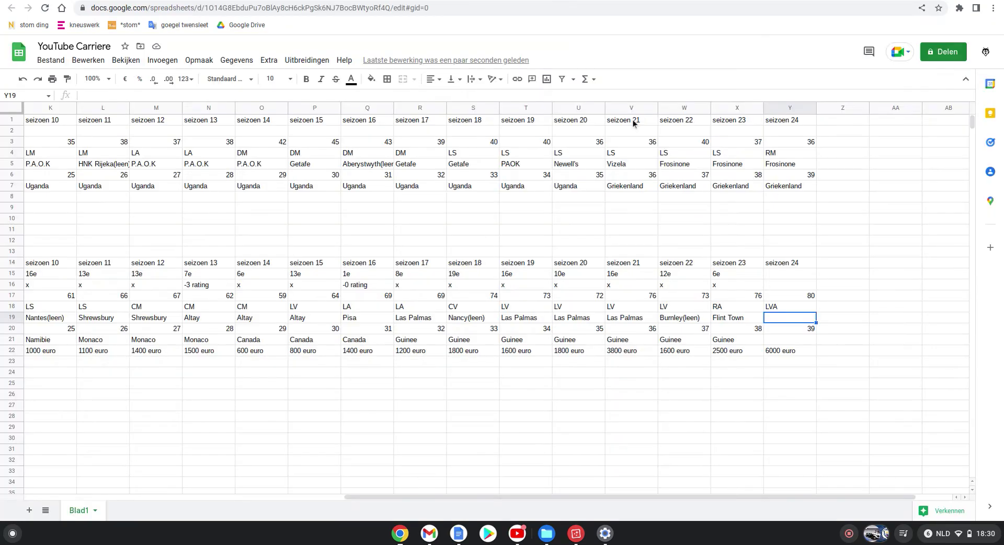
click(779, 341)
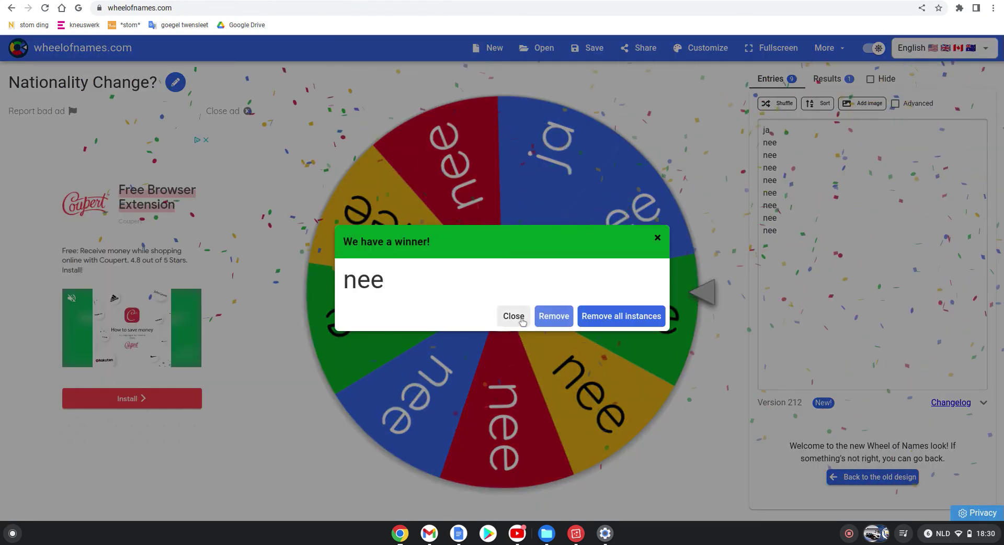
Dismiss the nationality change winner, spin the saved "Blessure?" wheel, and record x for season 24 in spreadsheet cell Y16
click(513, 316)
click(538, 47)
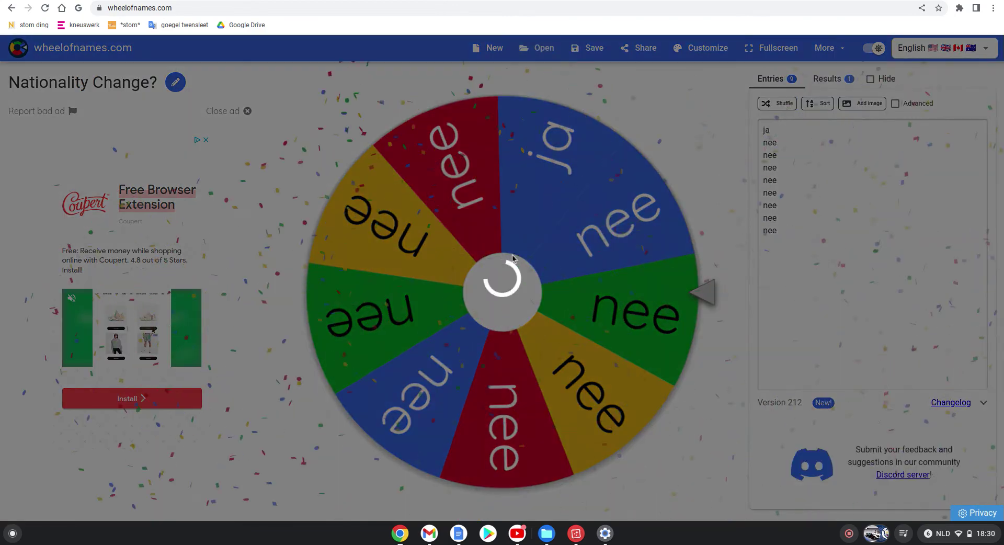
scroll(478, 374, down, 5)
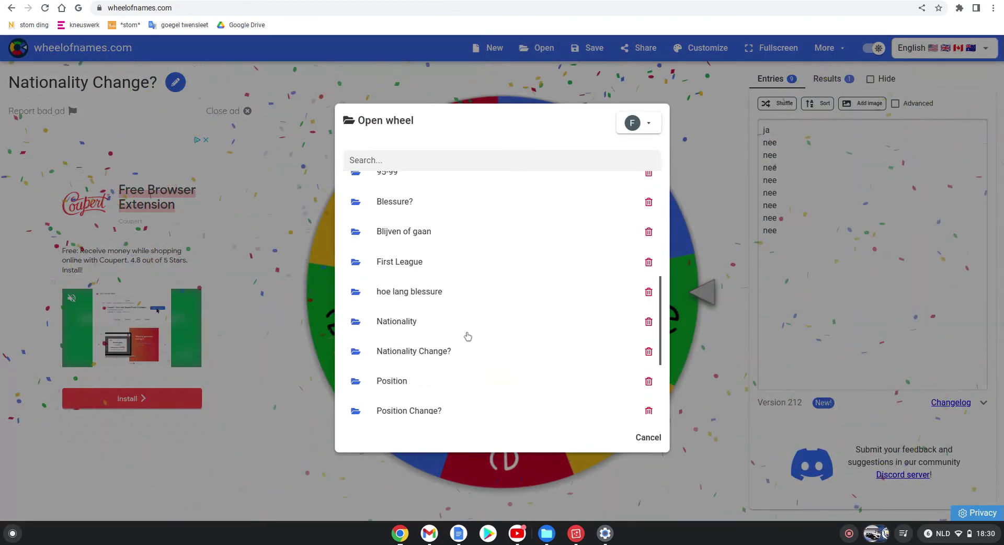
click(407, 210)
click(503, 294)
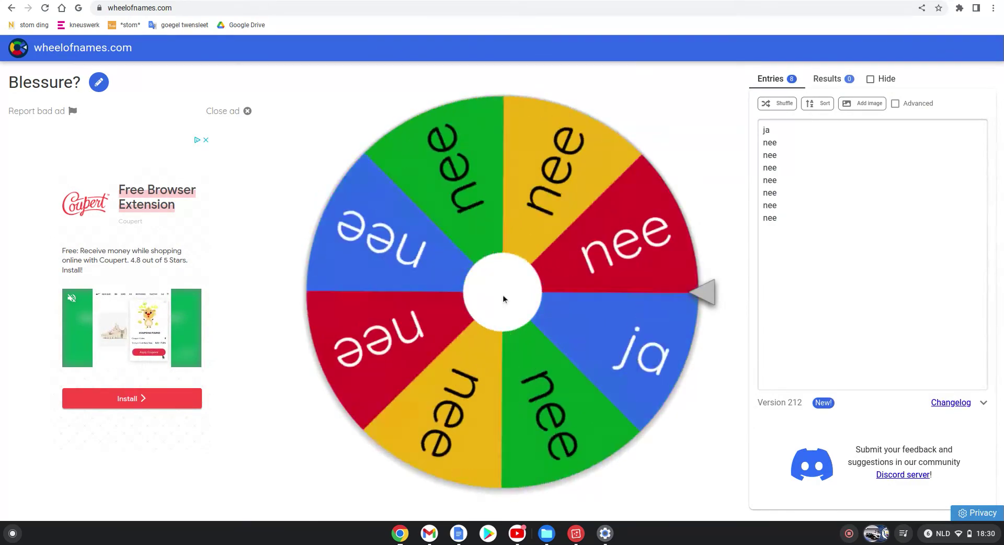
scroll(503, 294, down, 8)
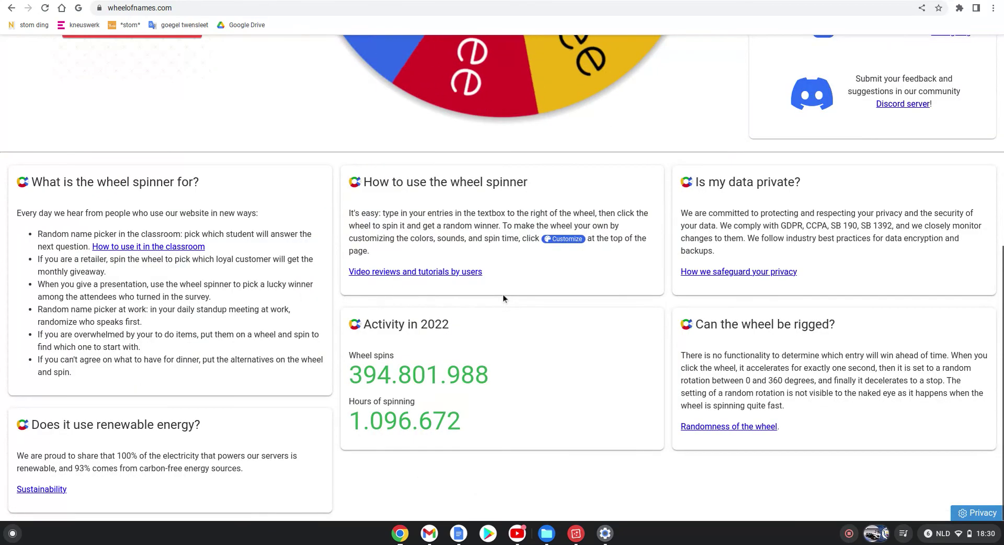
scroll(503, 293, up, 4)
scroll(503, 294, up, 5)
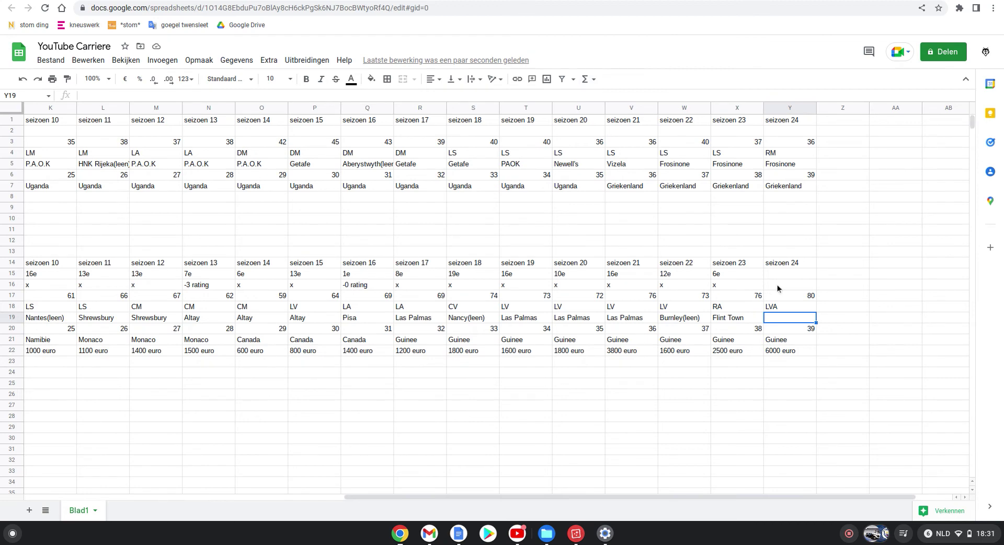
click(777, 285)
text(x)
Return to the wheel site, dismiss the injury winner, open the saved "Blijven of gaan" wheel and spin it
key(ctrl+Tab)
click(502, 105)
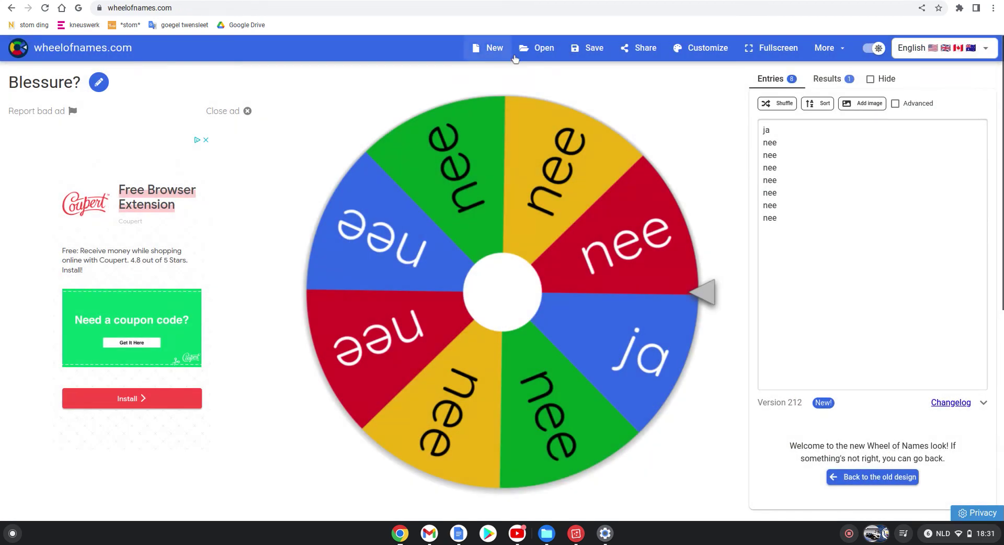
click(542, 50)
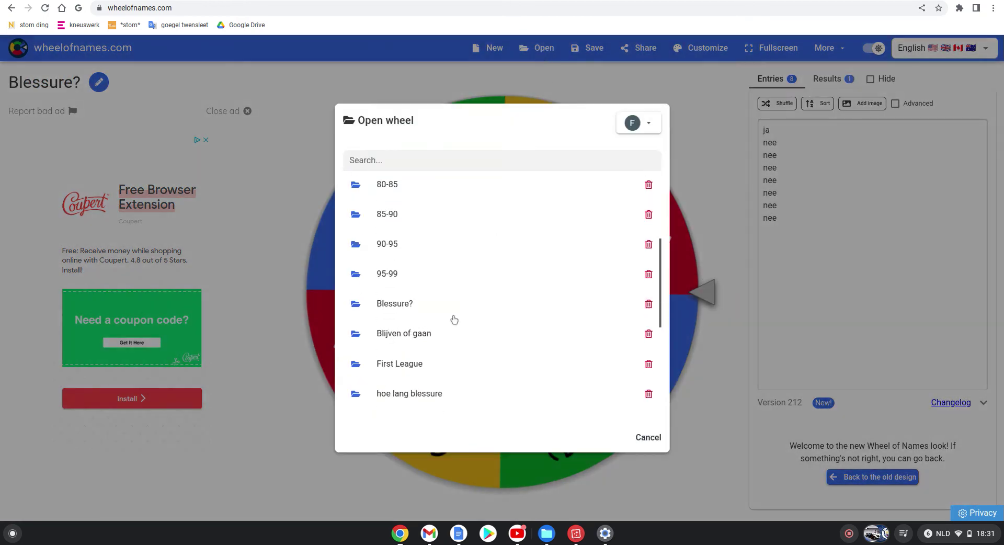
click(431, 334)
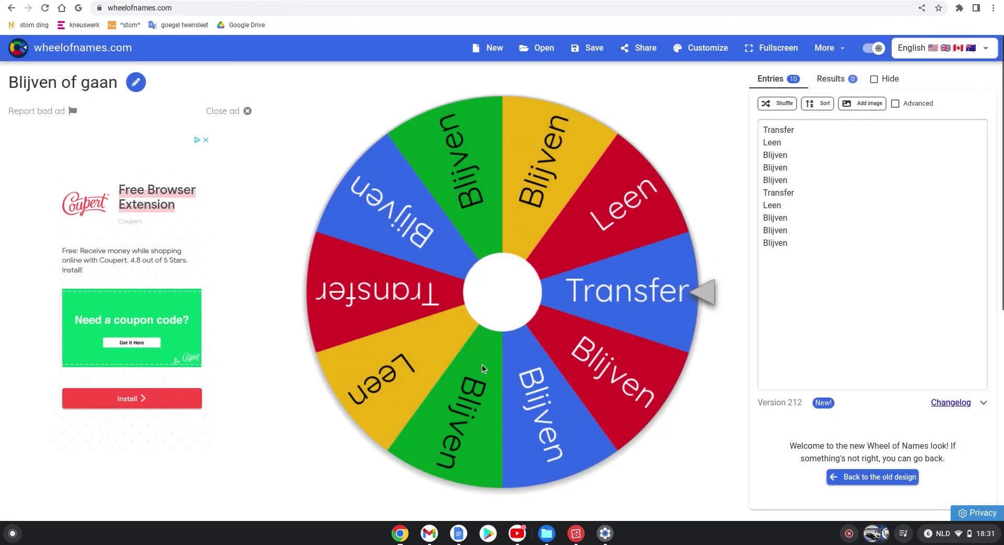
click(500, 296)
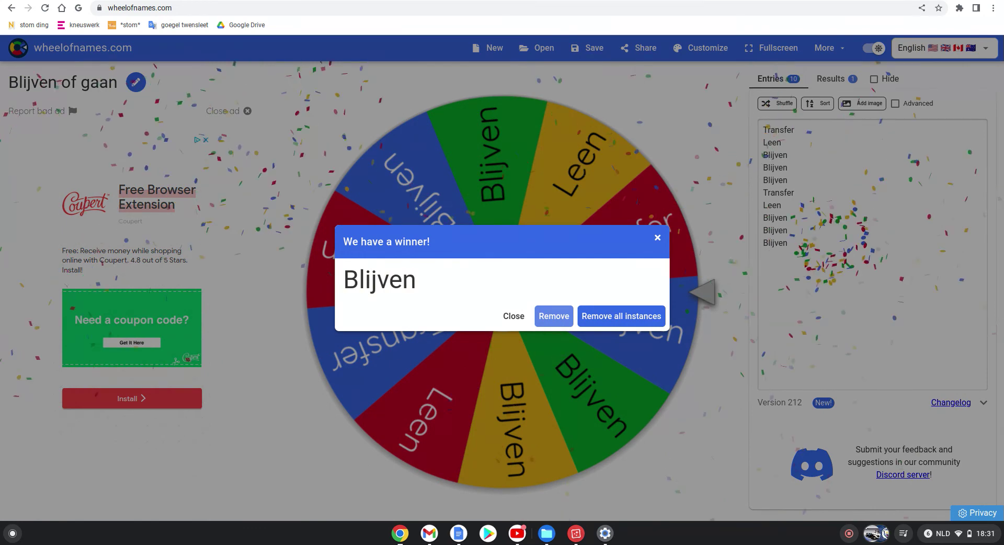
Switch to the career spreadsheet, record Flint Town as season 24's club in cell Y19 and select the league finish cell, Y15
key(alt+Tab)
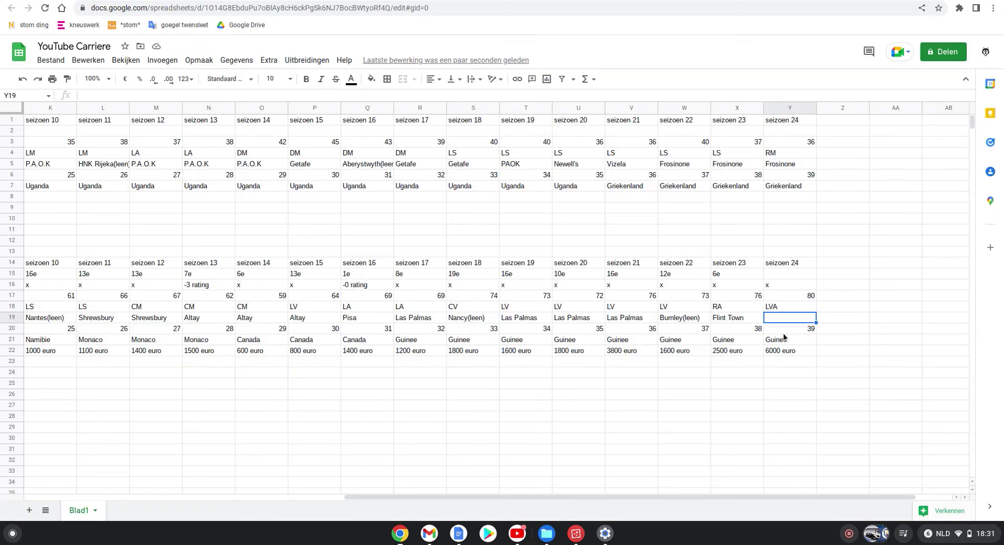
text(Flint Town)
click(783, 274)
On the wheel site, open the saved "postitie compupiepsie" wheel and delete entries 7 through 24, keeping 1 to 6
key(alt+Tab)
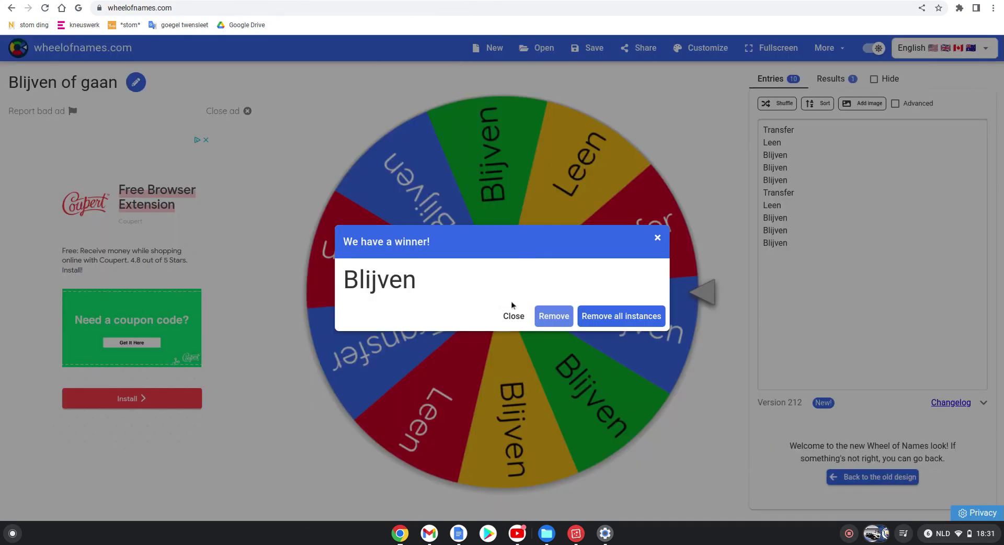
click(513, 314)
click(534, 46)
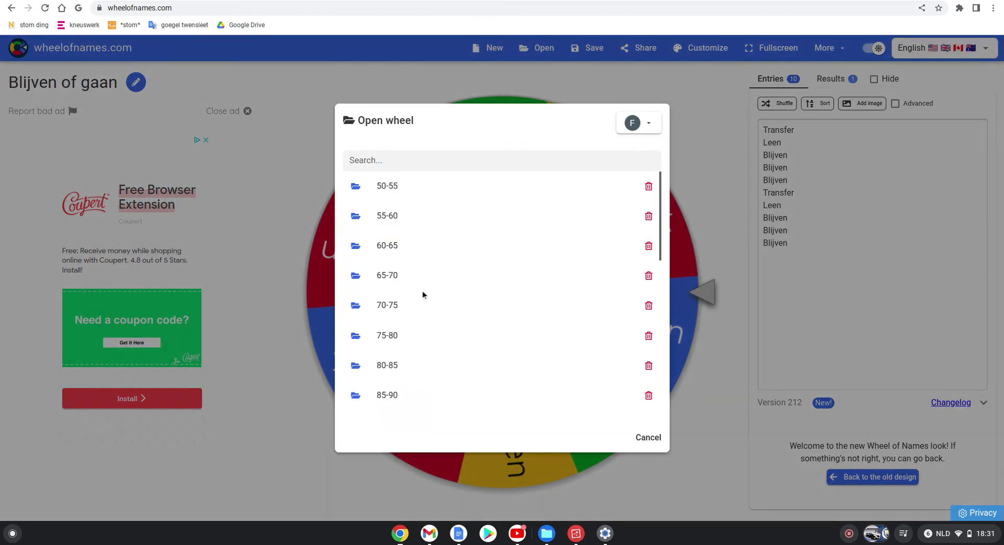
scroll(423, 294, down, 8)
click(428, 315)
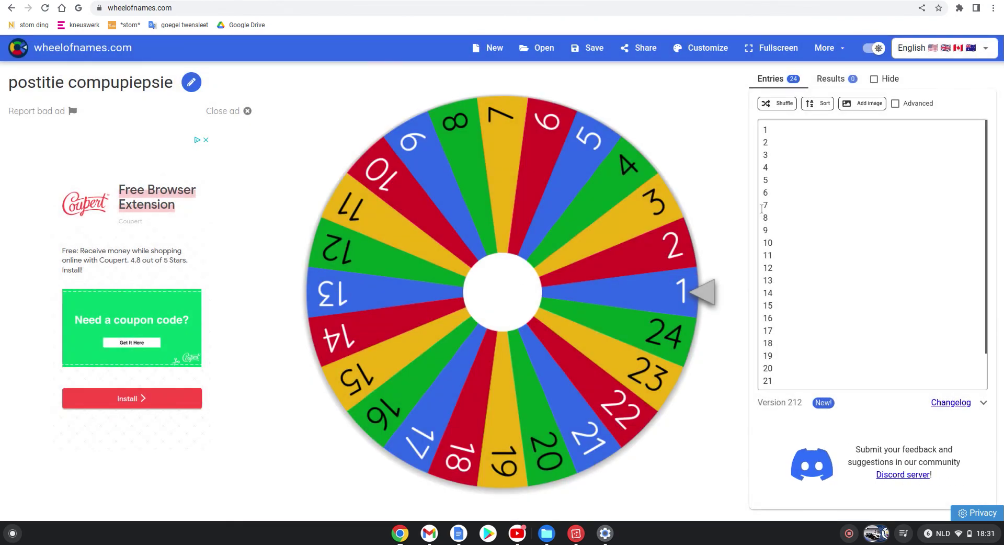
drag(763, 205, 822, 411)
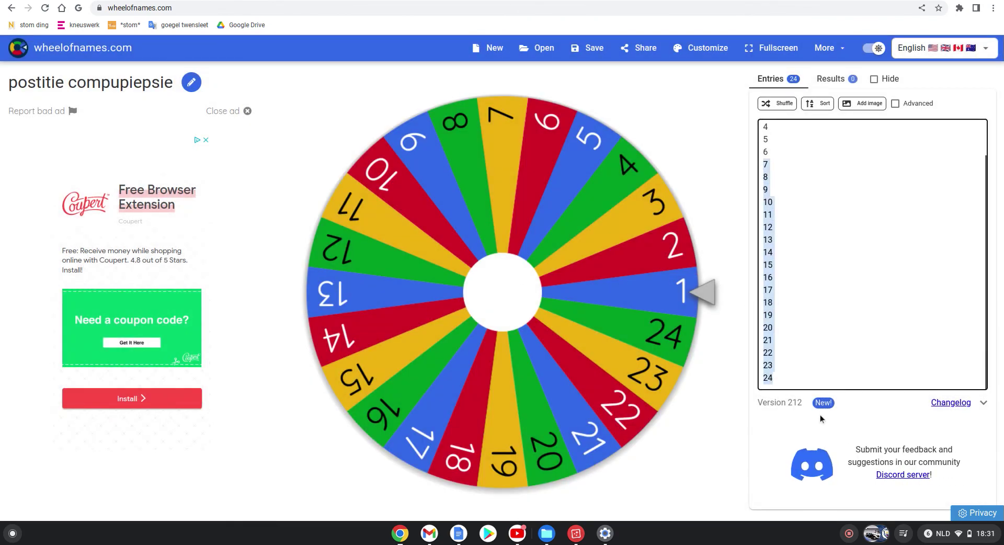
key(BackSpace)
Spin the shortened wheel and record 3e for season 24 in cell Y15 of the career spreadsheet
click(516, 271)
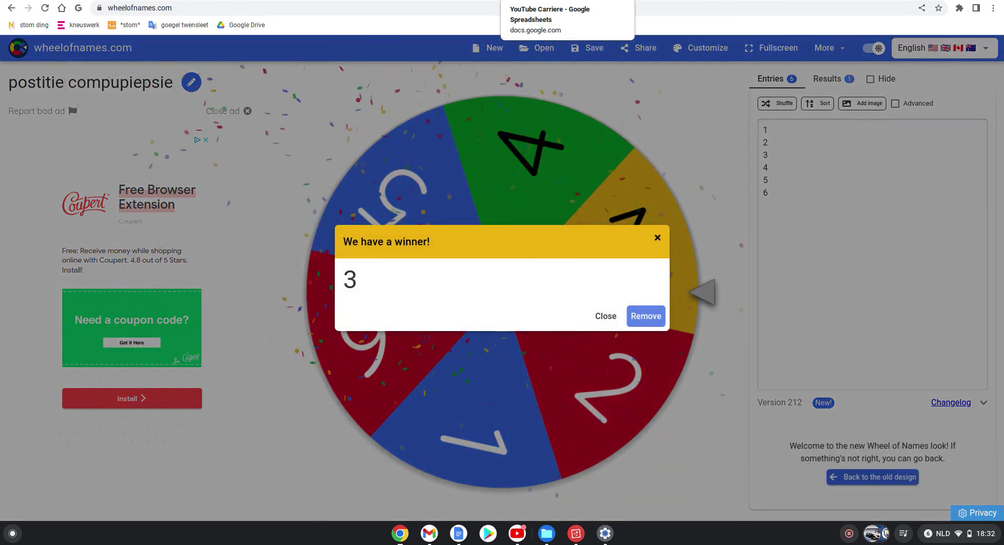
click(549, 0)
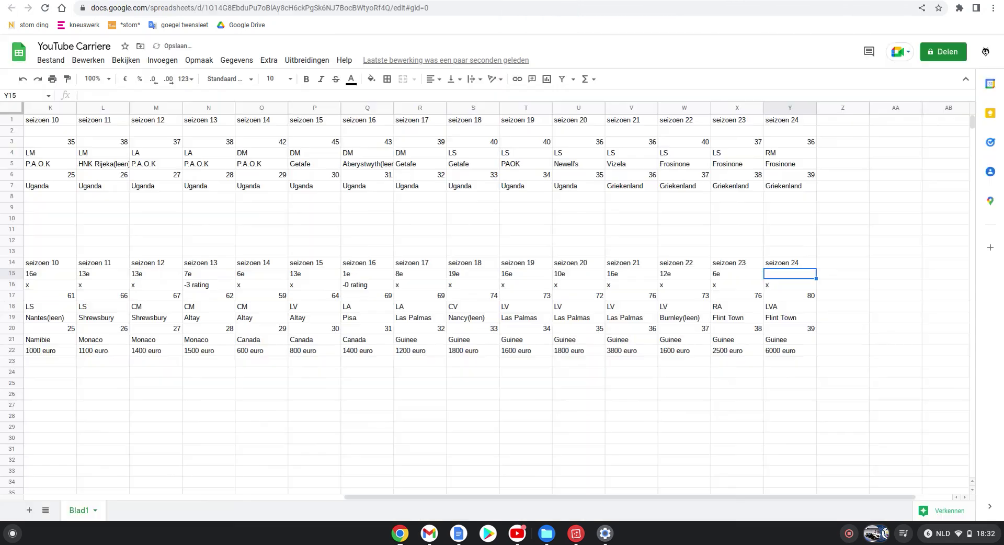
text(3e)
click(776, 395)
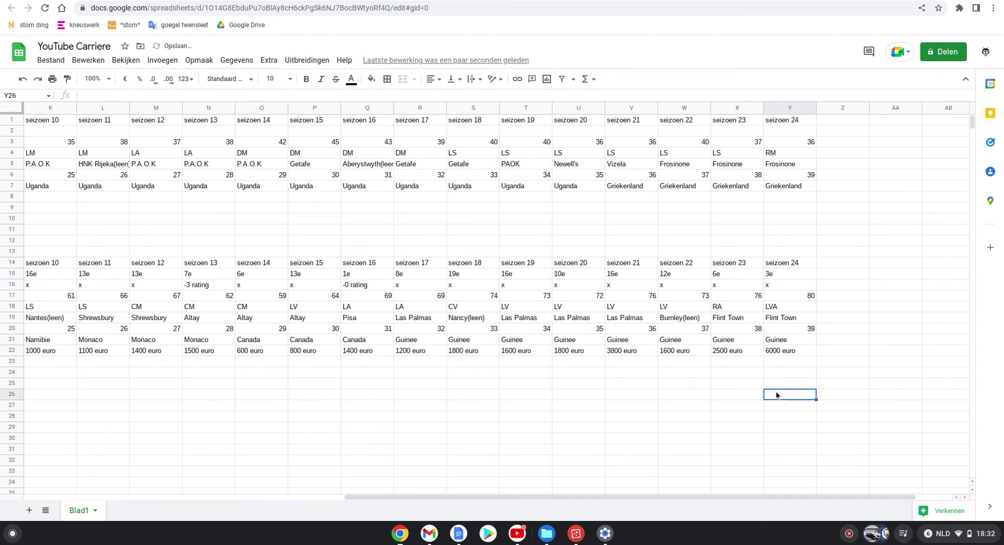